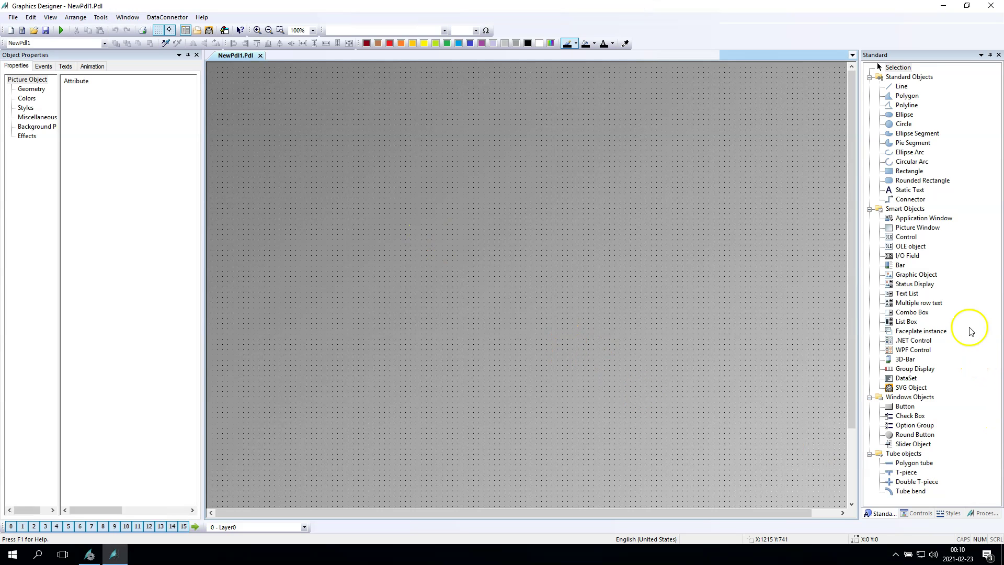
Draw an I/O field across the top of NewPdl1.Pdl, then bring up Tag Management in WinCC Explorer
click(907, 256)
drag(305, 108, 689, 137)
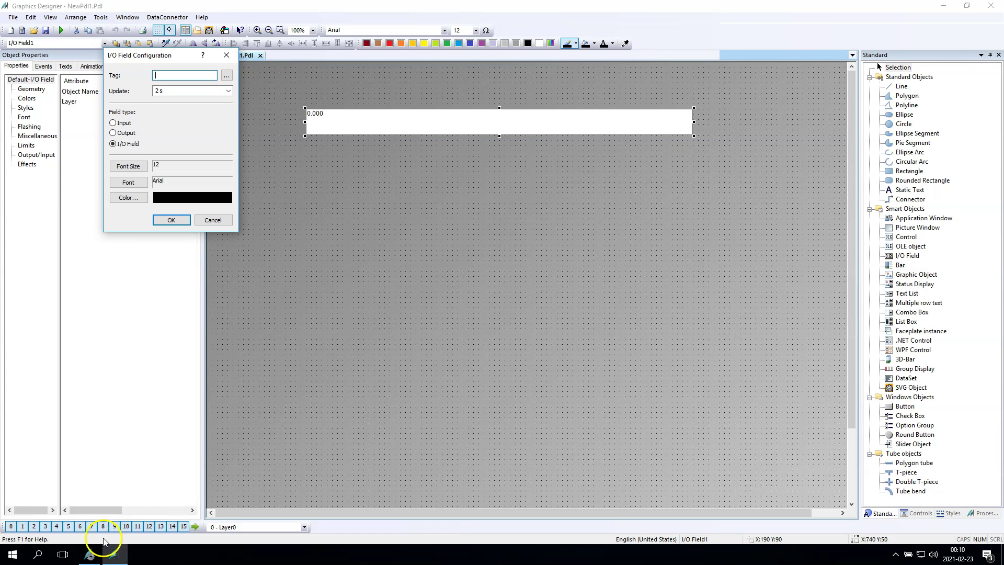
click(89, 553)
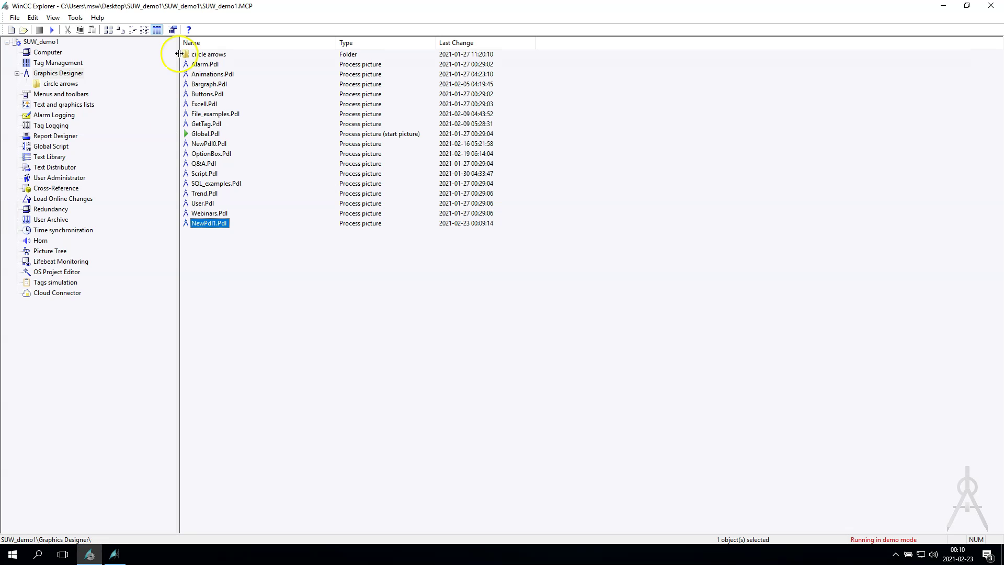
double_click(39, 65)
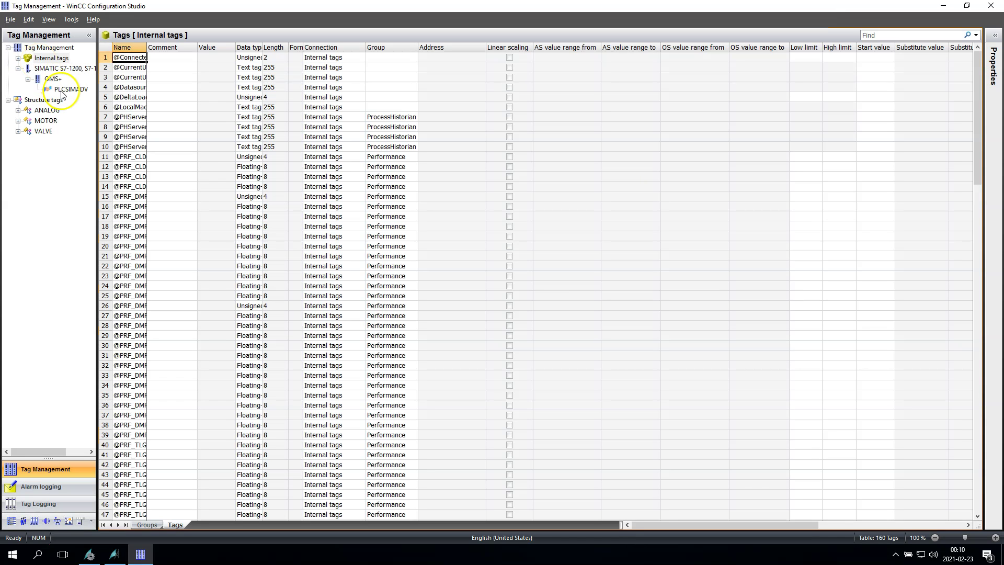
Create a new internal tag group named QA9 and widen the Name column
click(18, 58)
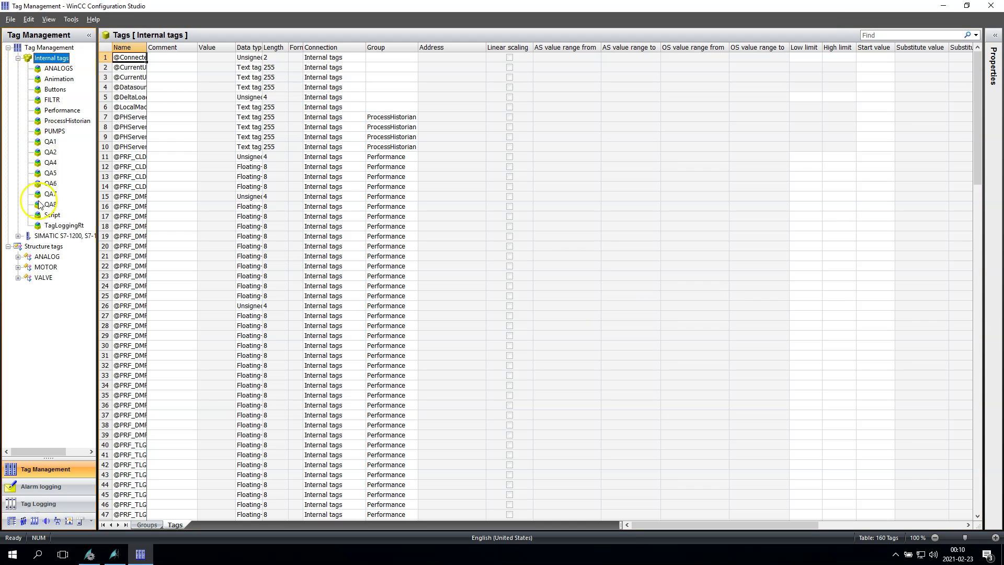
right_click(54, 57)
click(71, 62)
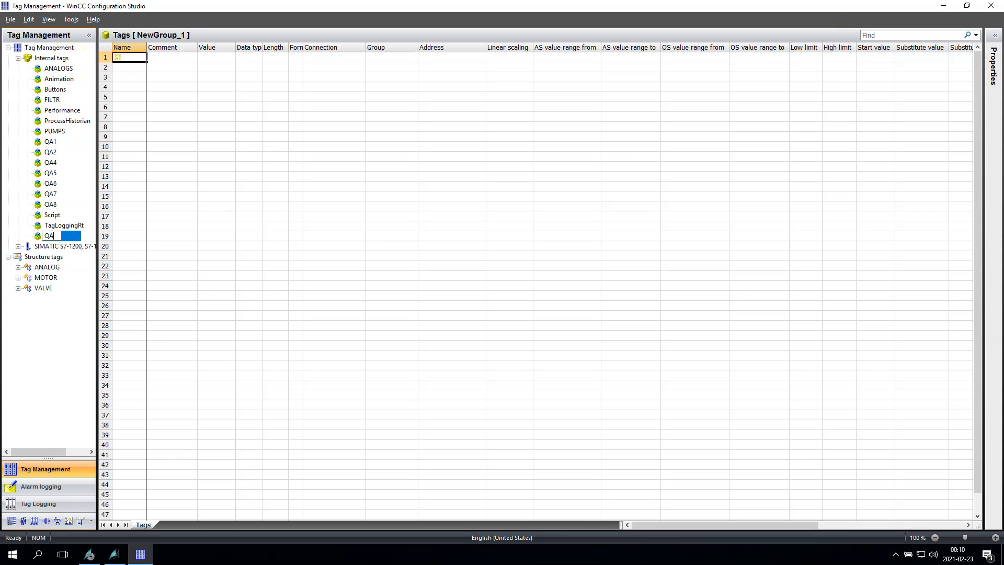
key(Return)
drag(147, 47, 271, 44)
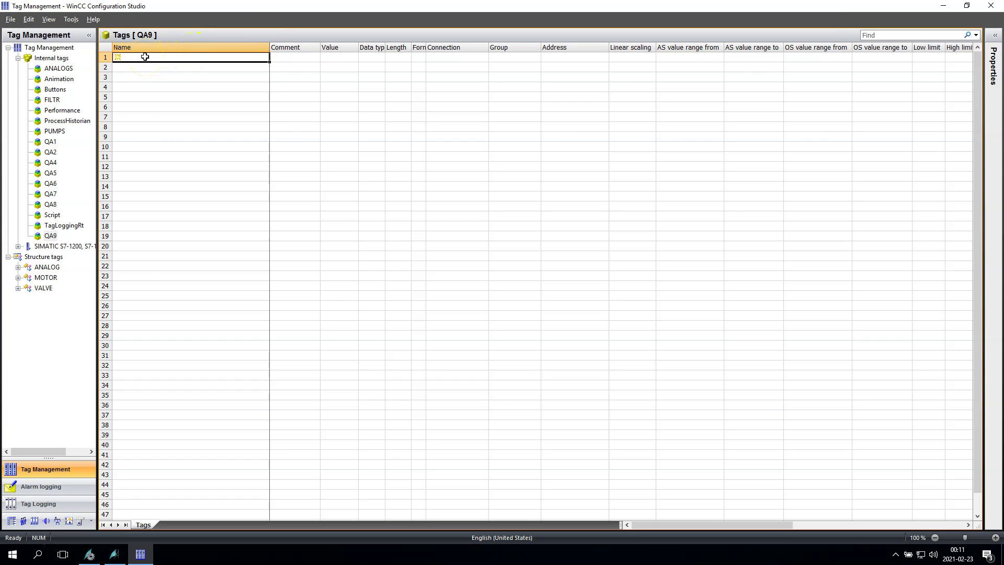
Add tags INTEGER and BINARY in rows 1 and 2 of group QA9
click(145, 56)
text(INTEGER)
key(Return)
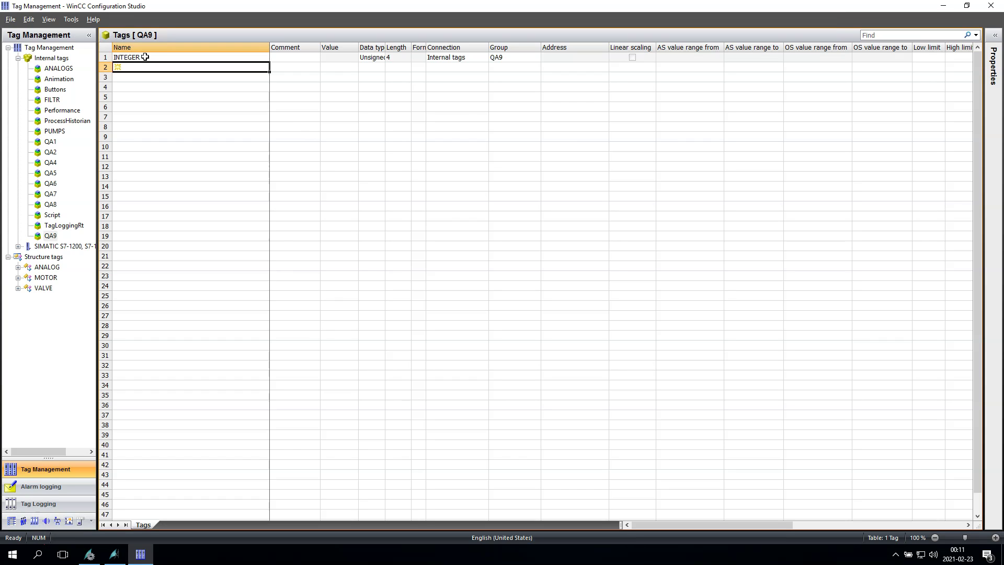
text(BINARY)
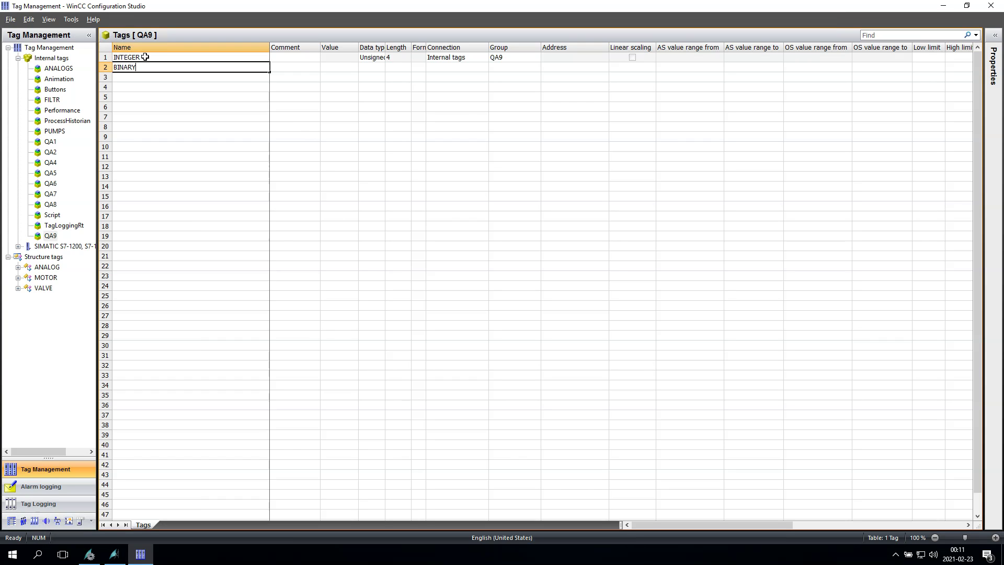
key(Return)
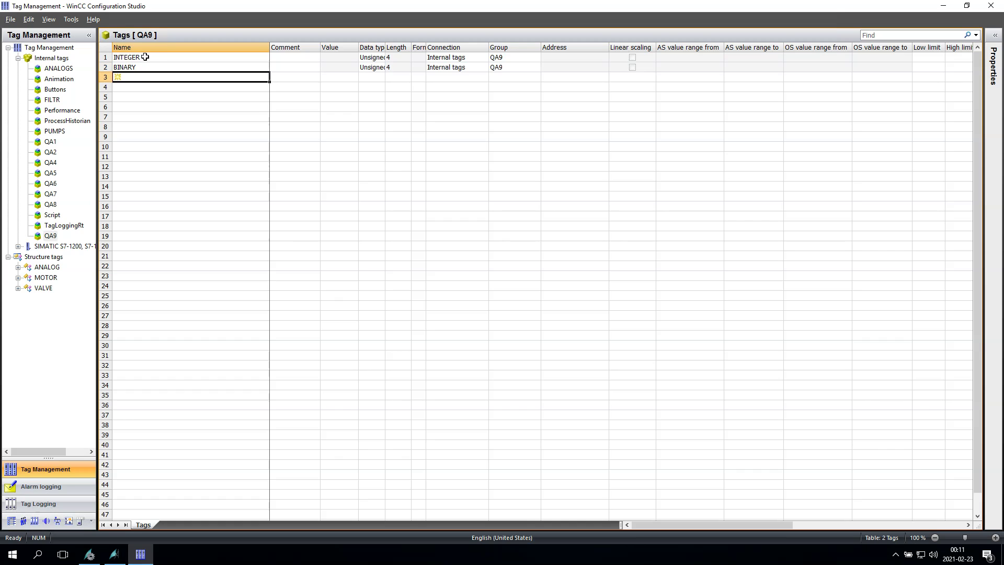
Set BINARY's data type to Binary Tag and INTEGER's to Unsigned 16-bit value
click(369, 67)
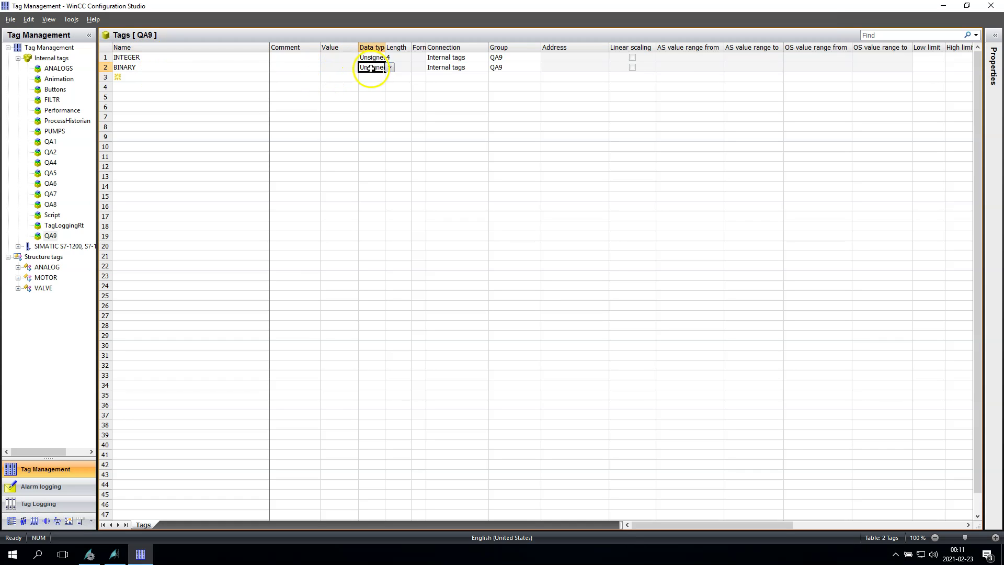
click(391, 67)
click(392, 67)
click(376, 74)
click(380, 55)
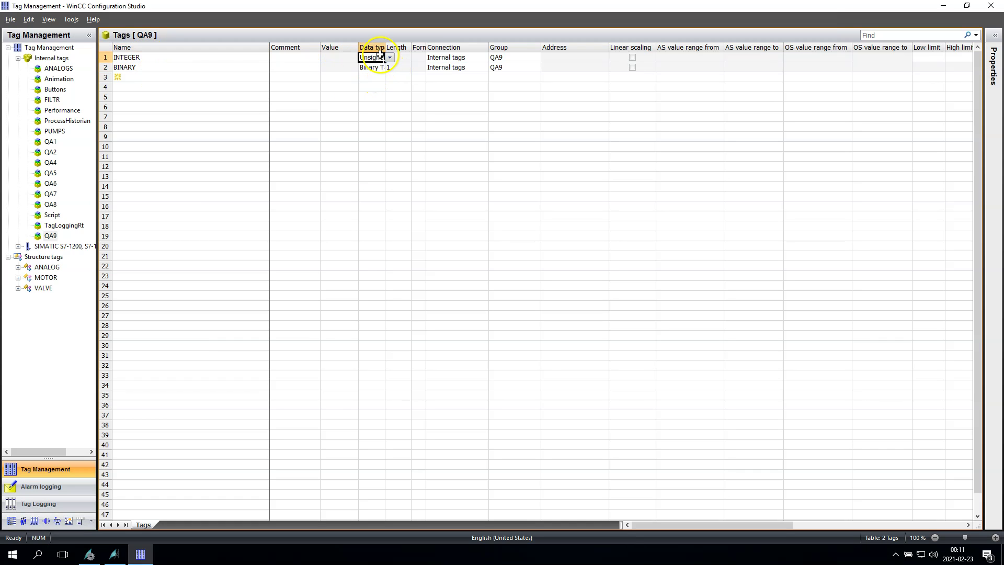
drag(385, 48, 479, 47)
click(483, 57)
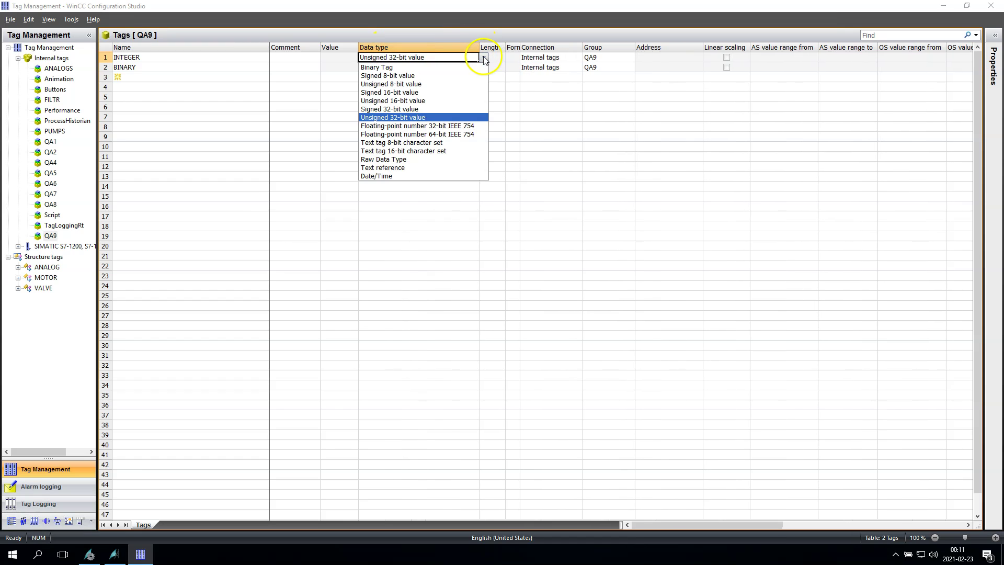
click(380, 101)
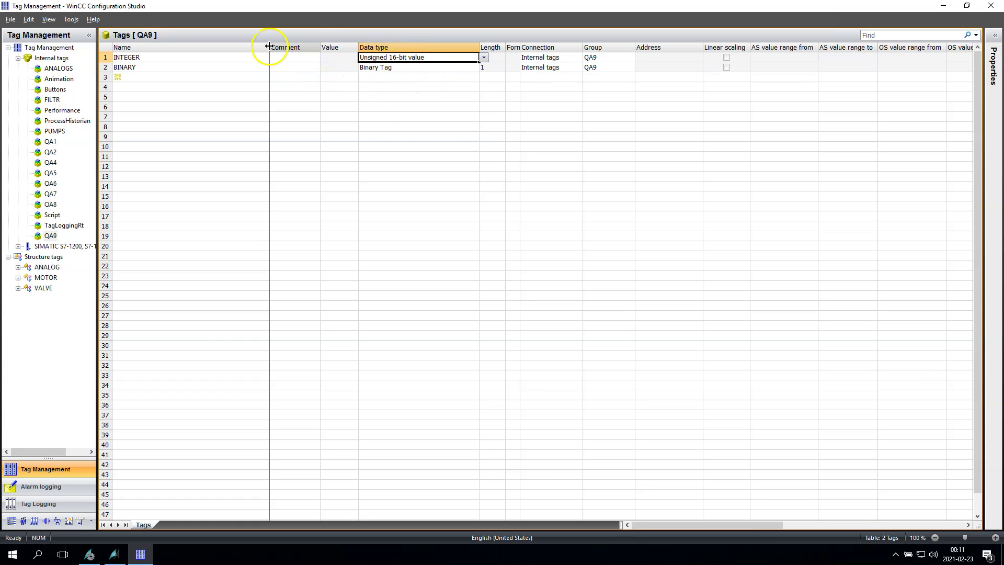
drag(270, 48, 185, 50)
click(130, 57)
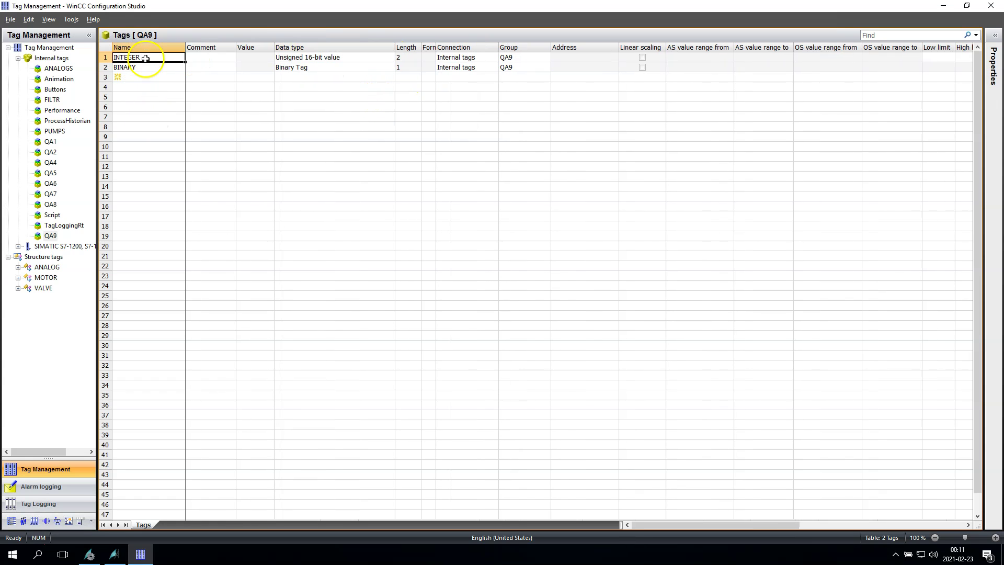
Link the I/O field to the INTEGER tag in the I/O Field Configuration dialog
click(116, 552)
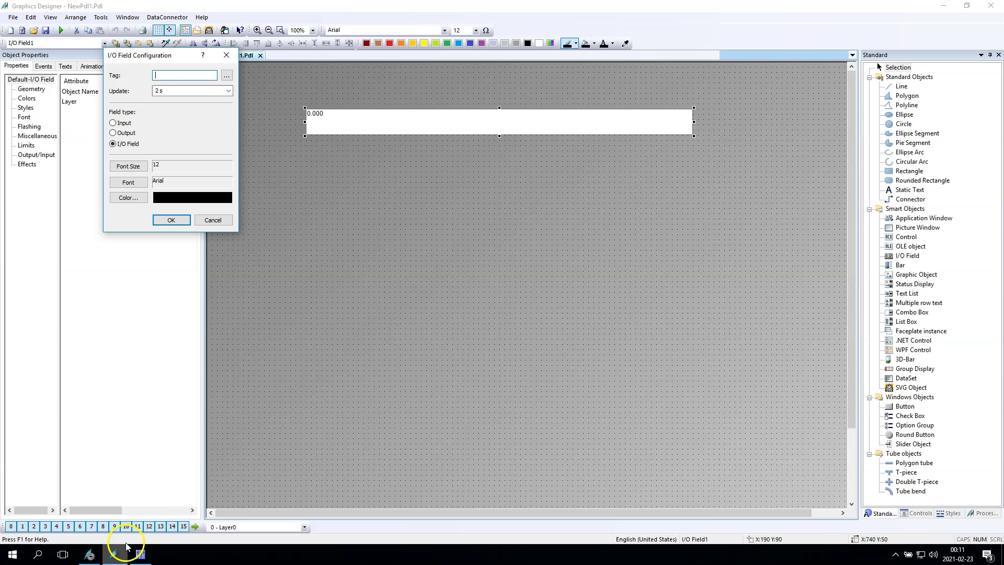
click(157, 75)
text(INTEGER)
click(138, 167)
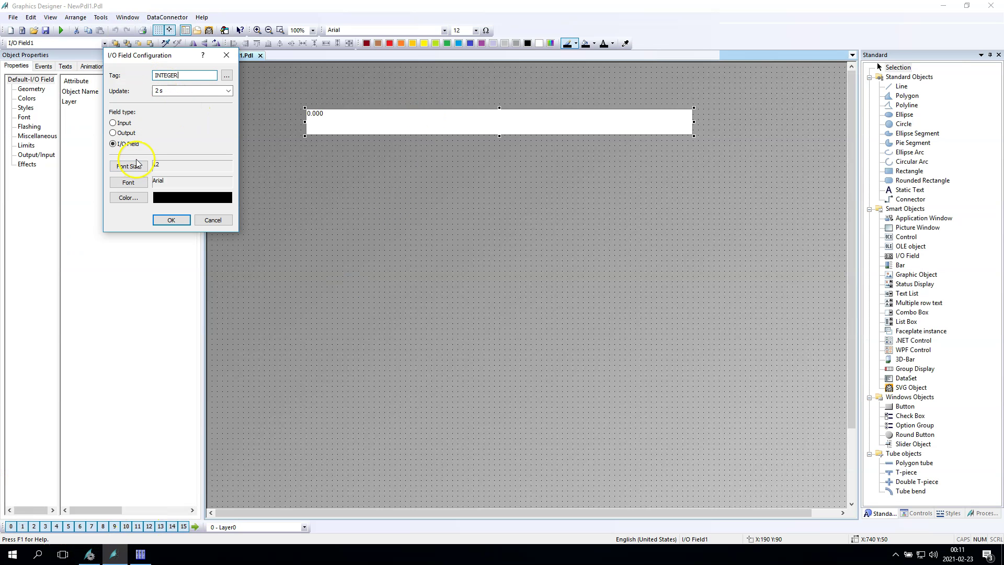
click(170, 221)
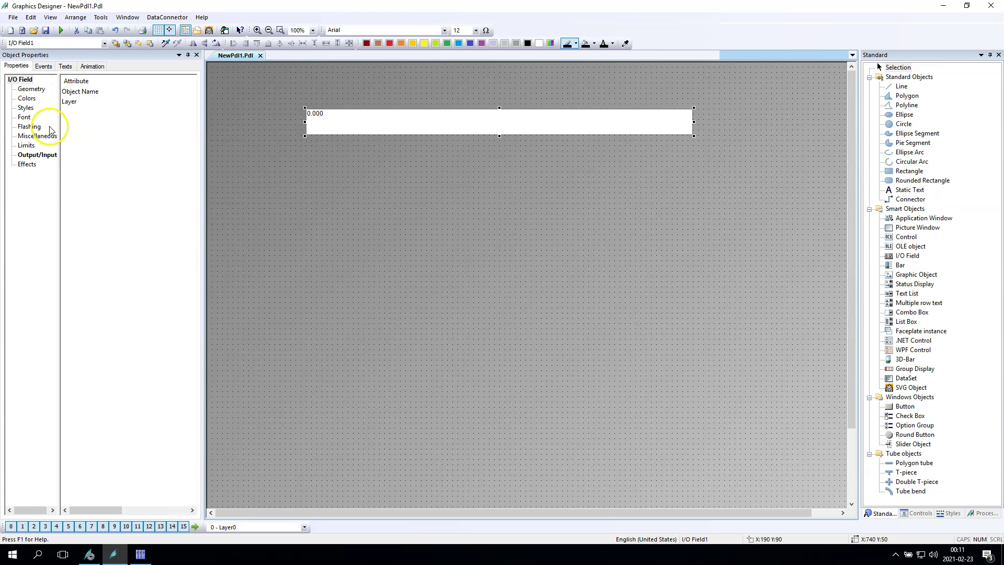
Show the field's Output/Input properties with columns resized to reveal Dynamic
click(32, 155)
drag(96, 510, 131, 510)
drag(147, 81, 80, 81)
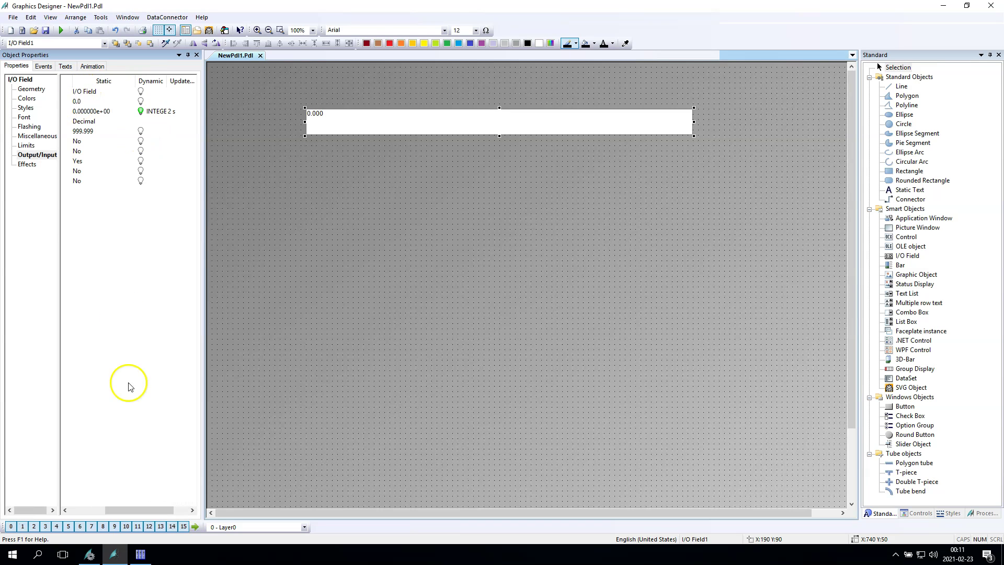
drag(123, 510, 81, 515)
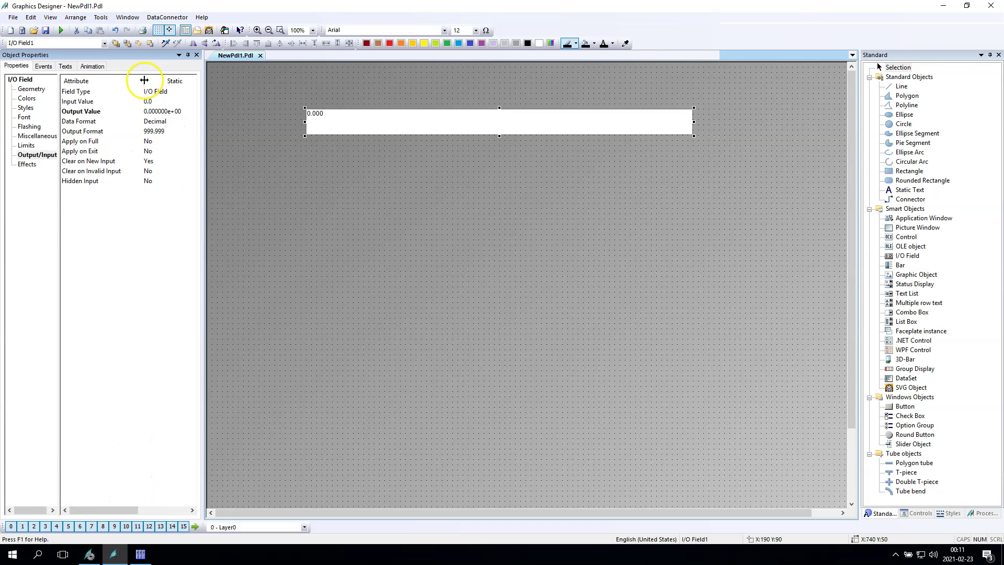
drag(144, 81, 117, 81)
click(131, 121)
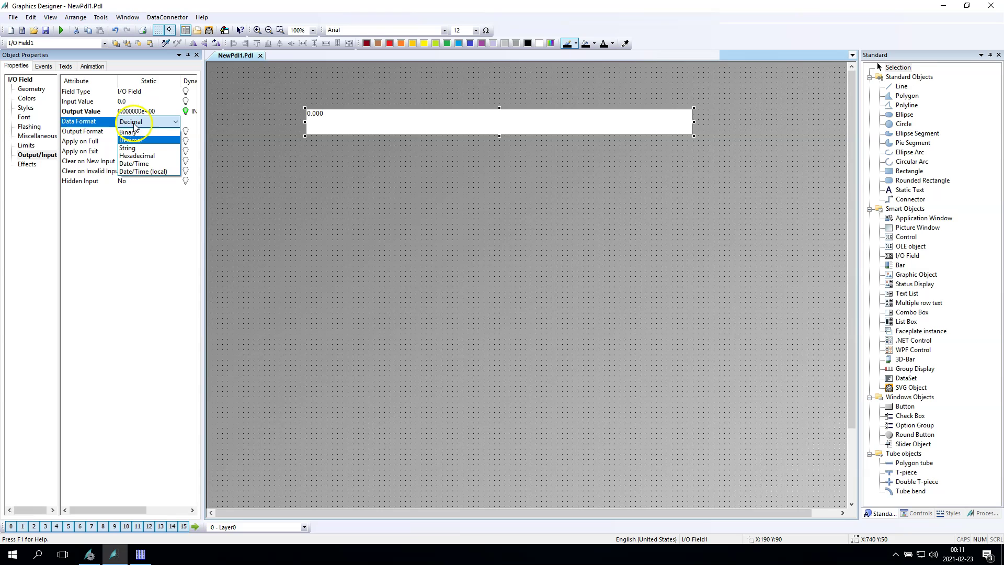
click(143, 135)
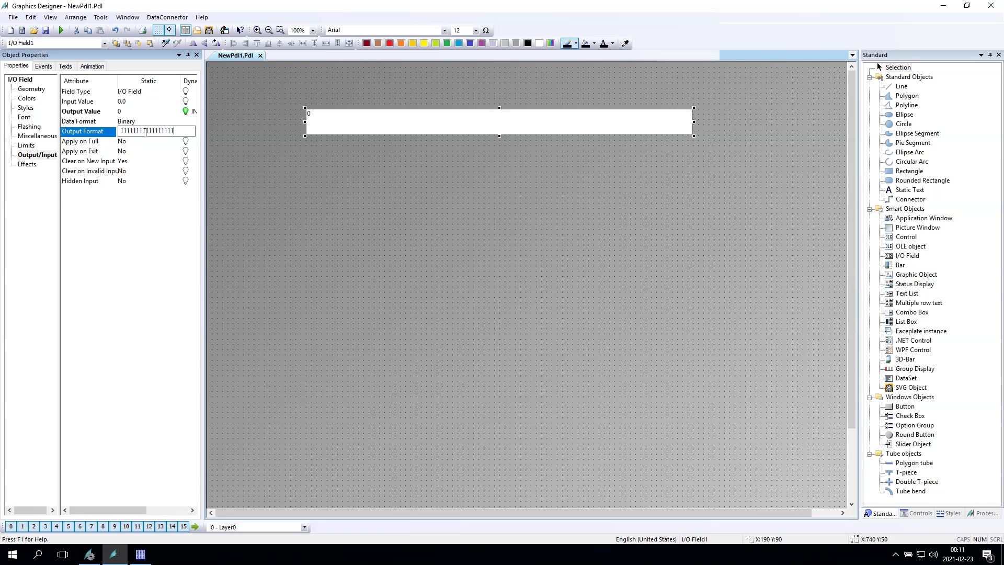
key(Return)
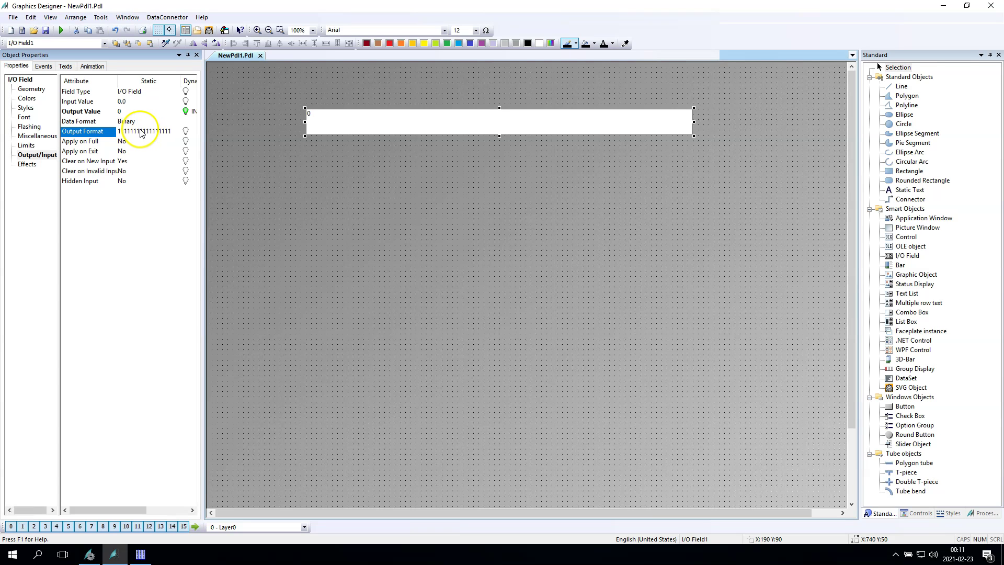
double_click(141, 132)
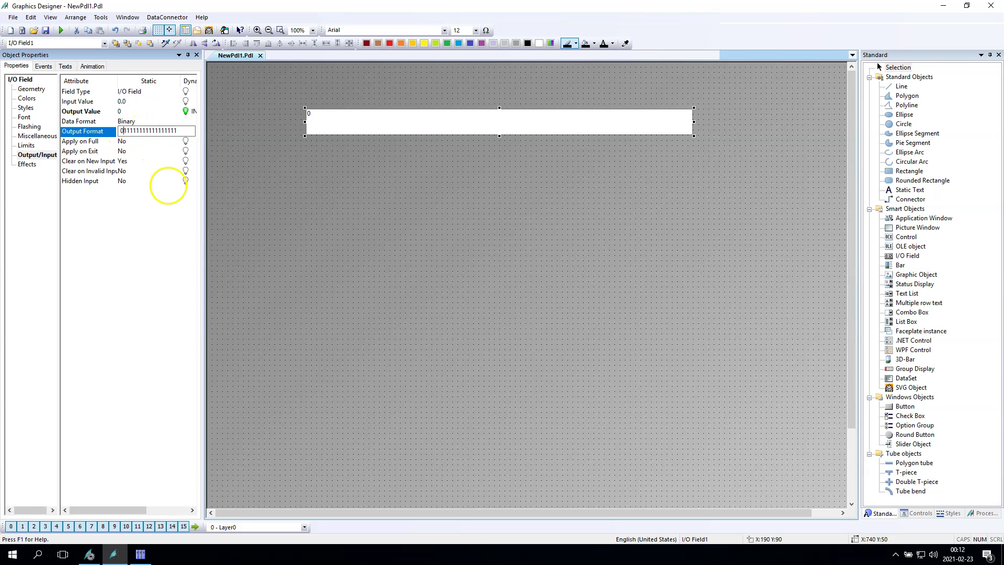
key(Return)
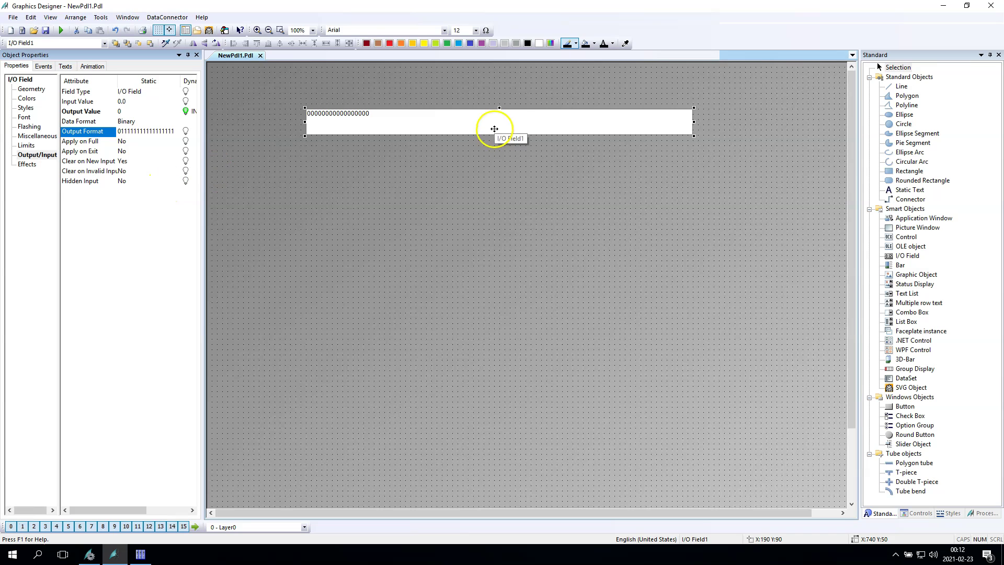
Set the I/O field's font size to 48 and shrink the field to fit its digits
click(476, 30)
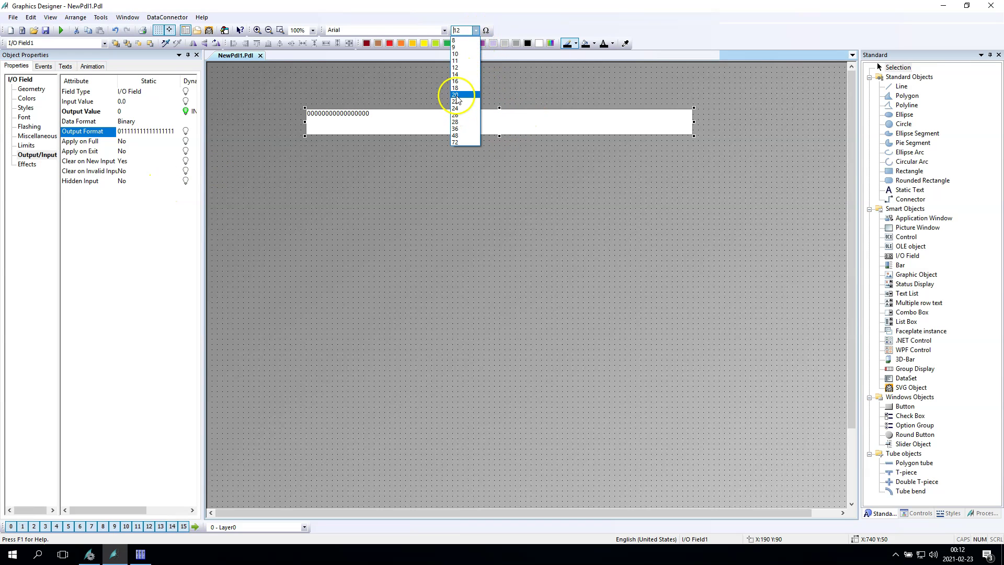
click(458, 95)
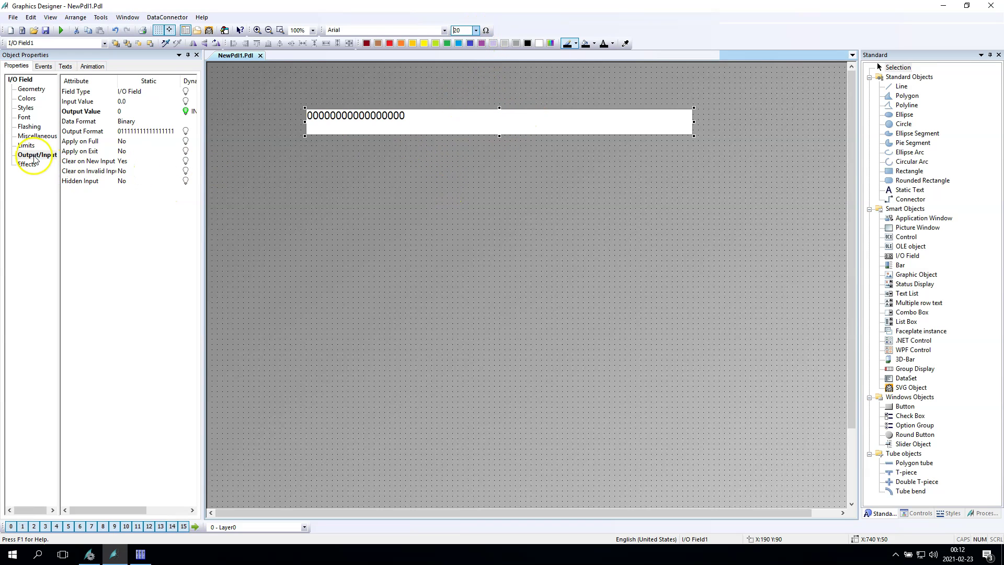
click(476, 30)
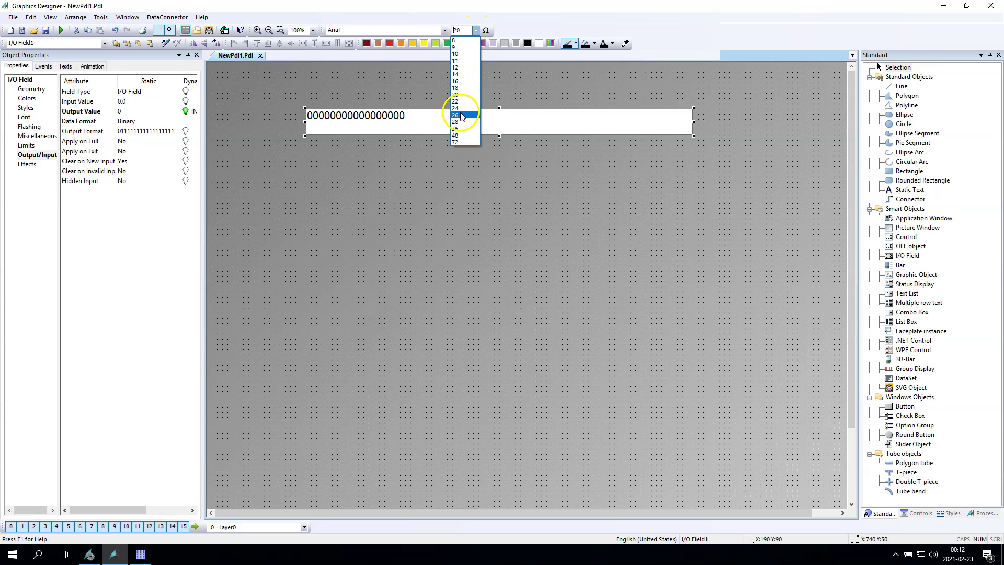
click(457, 108)
click(476, 30)
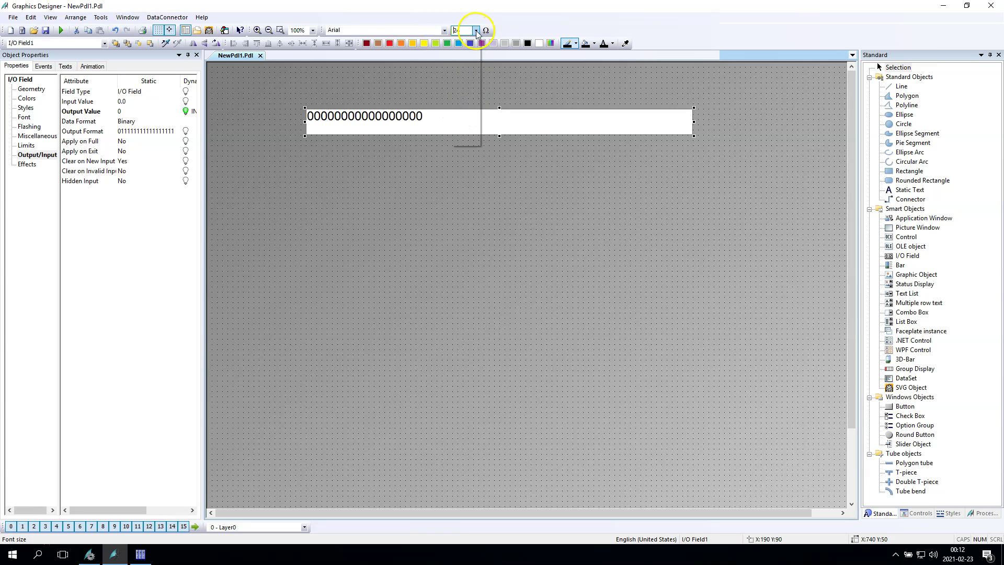
click(462, 138)
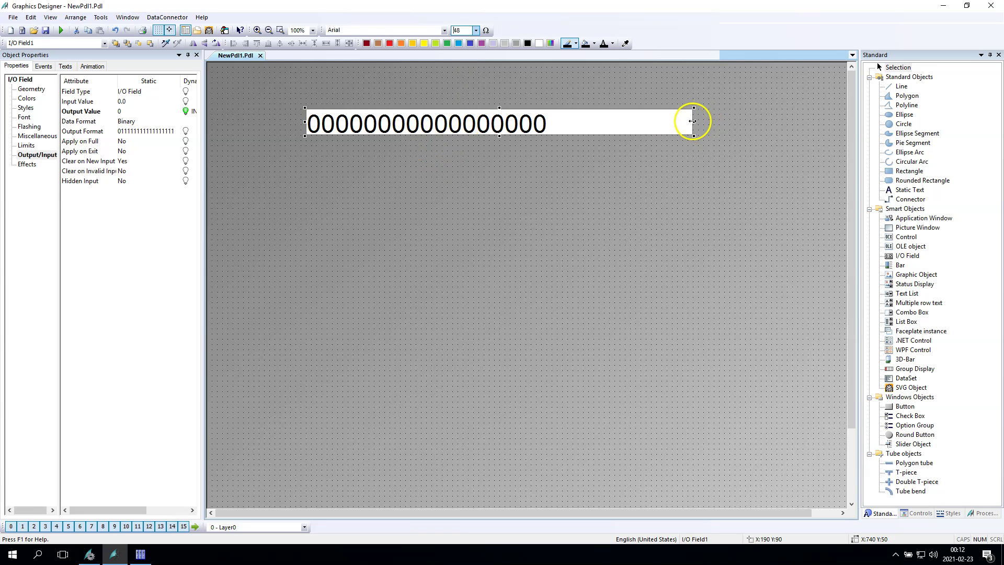
drag(695, 122, 579, 122)
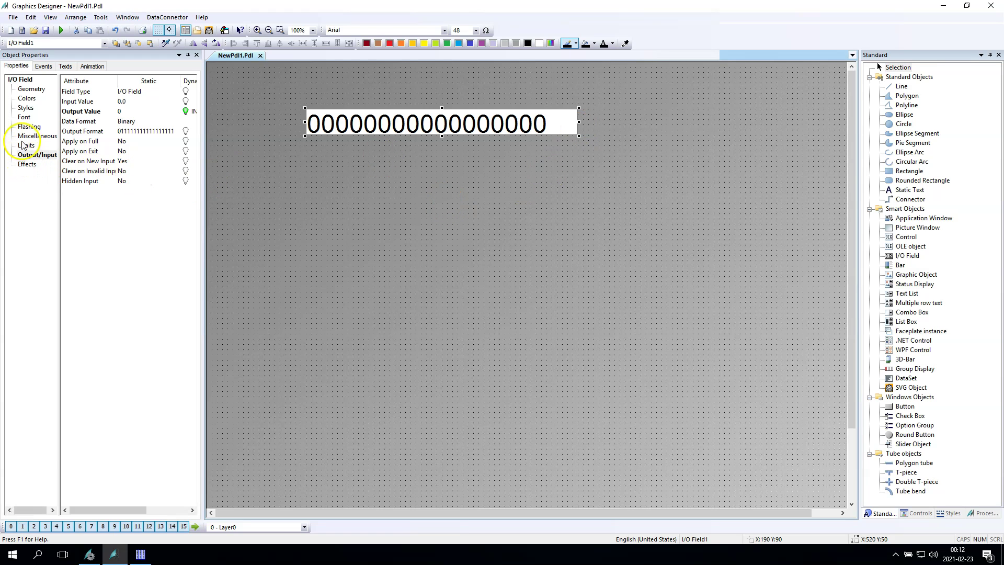
Set the field's X and Y text alignment to Centered
click(24, 117)
click(126, 151)
click(131, 151)
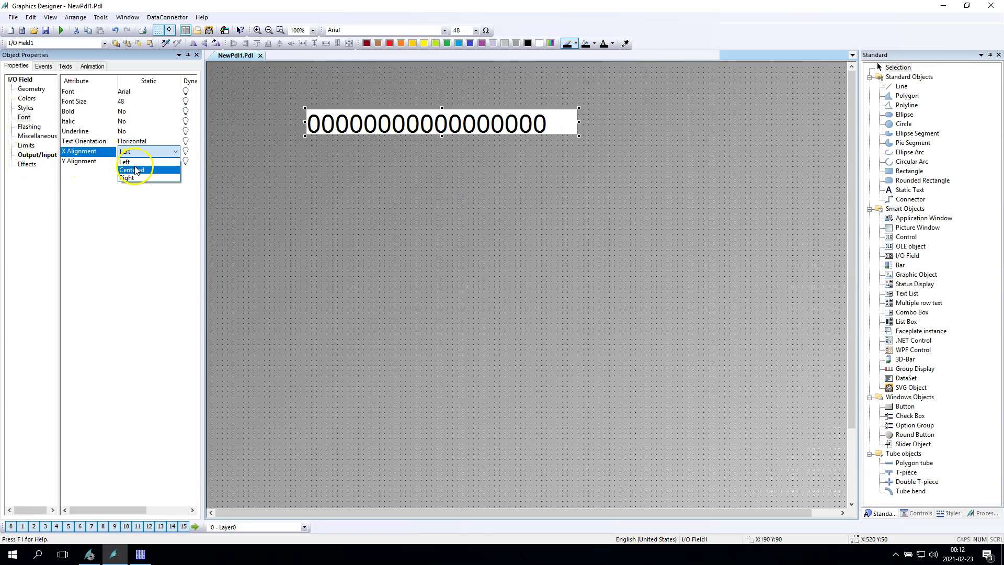
click(134, 169)
click(133, 163)
click(133, 180)
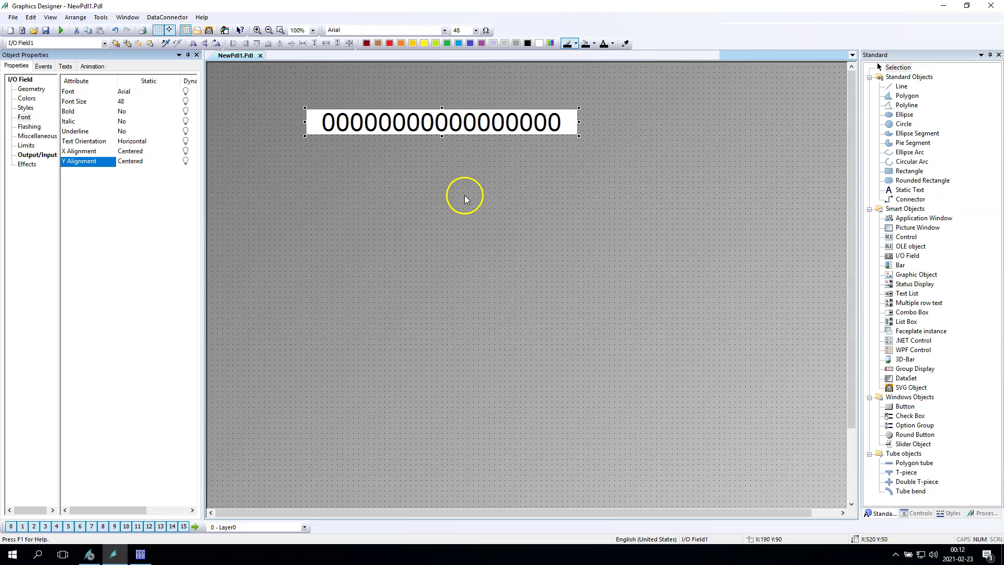
click(464, 197)
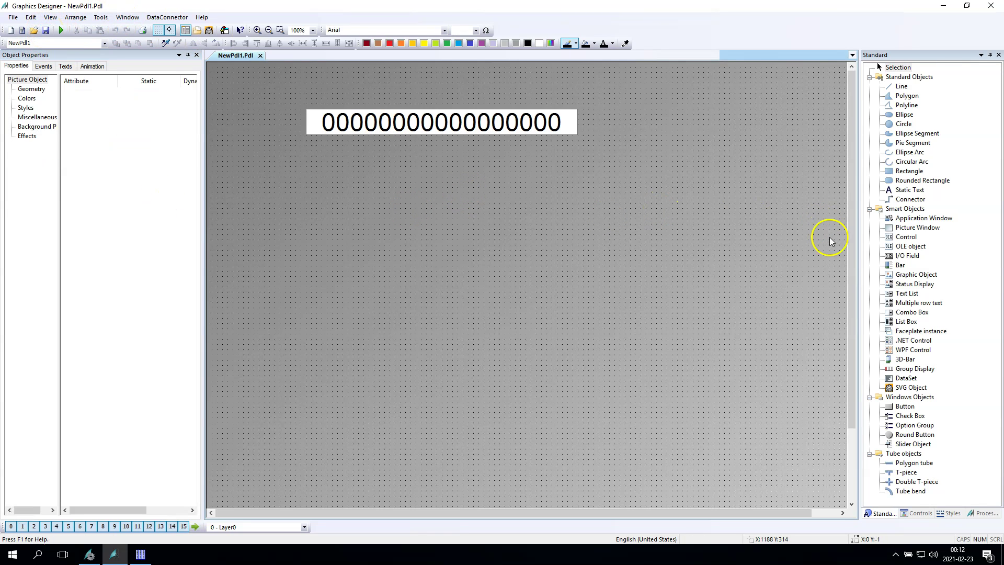
Place a Windows Objects button labelled ENABLE to the right of the I/O field
click(905, 406)
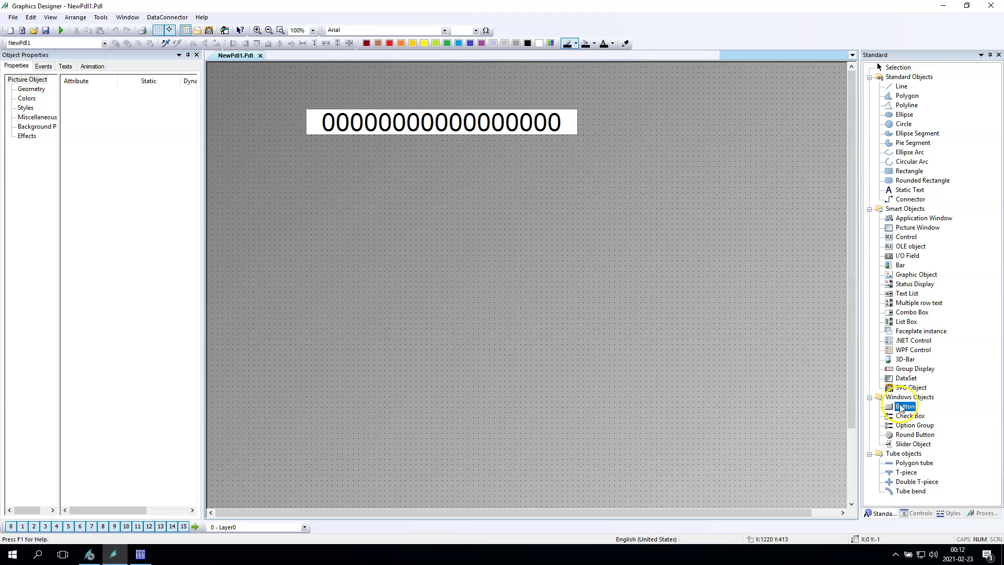
drag(592, 107, 667, 135)
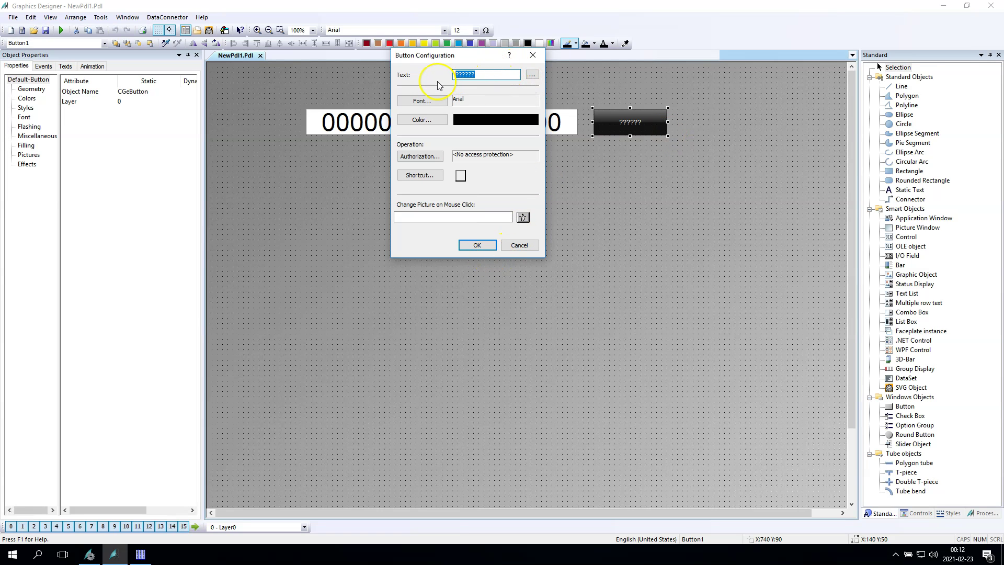
text(ENABLE)
key(Return)
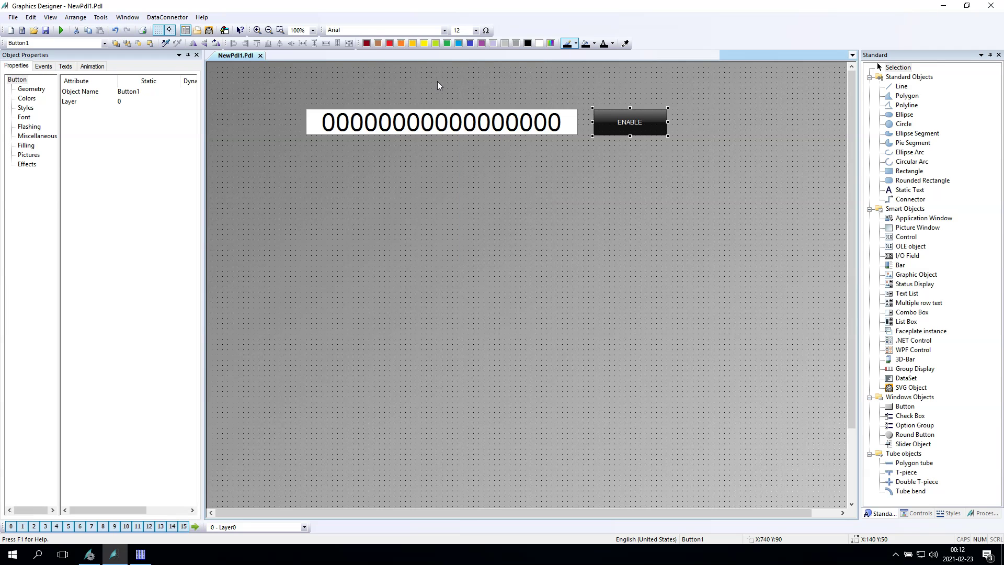
Check the BINARY tag name, then create a VBS action for the button's Press Left event
click(672, 172)
click(140, 553)
click(142, 68)
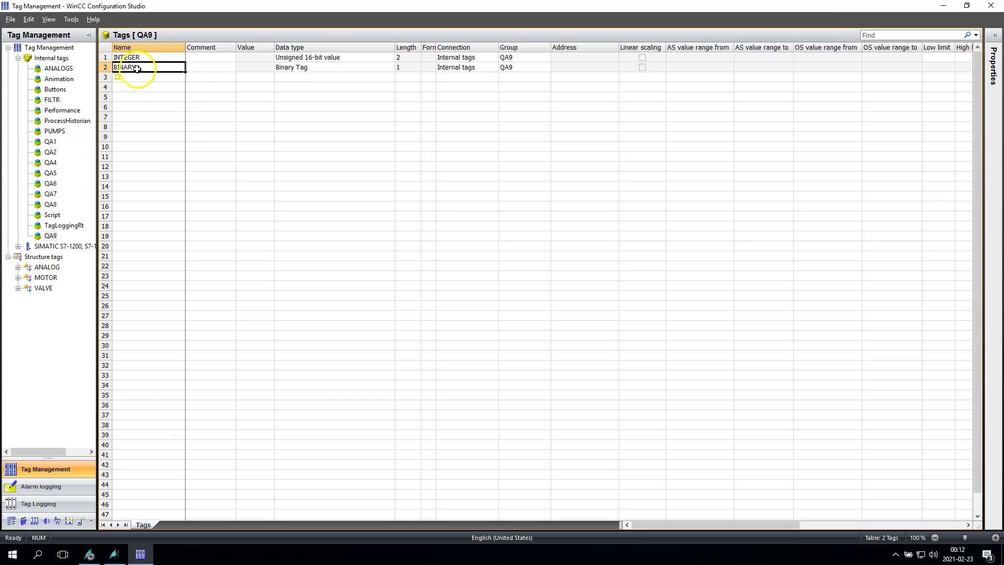
click(114, 553)
click(44, 66)
click(23, 89)
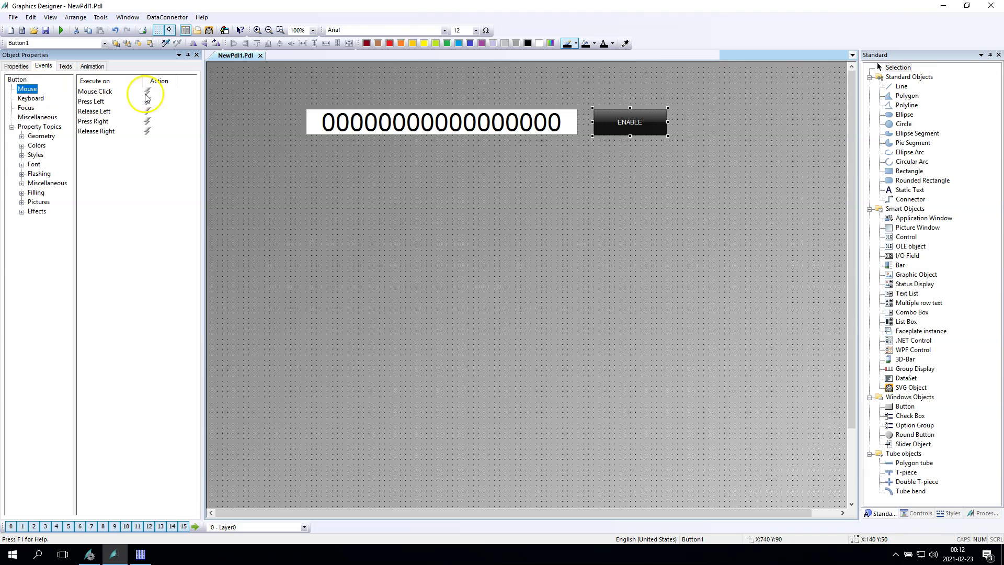
click(153, 99)
right_click(153, 99)
click(178, 118)
Write an If hmiruntime.Tags("BINARY").read == 1 then / else structure
key(Return)
key(Return)
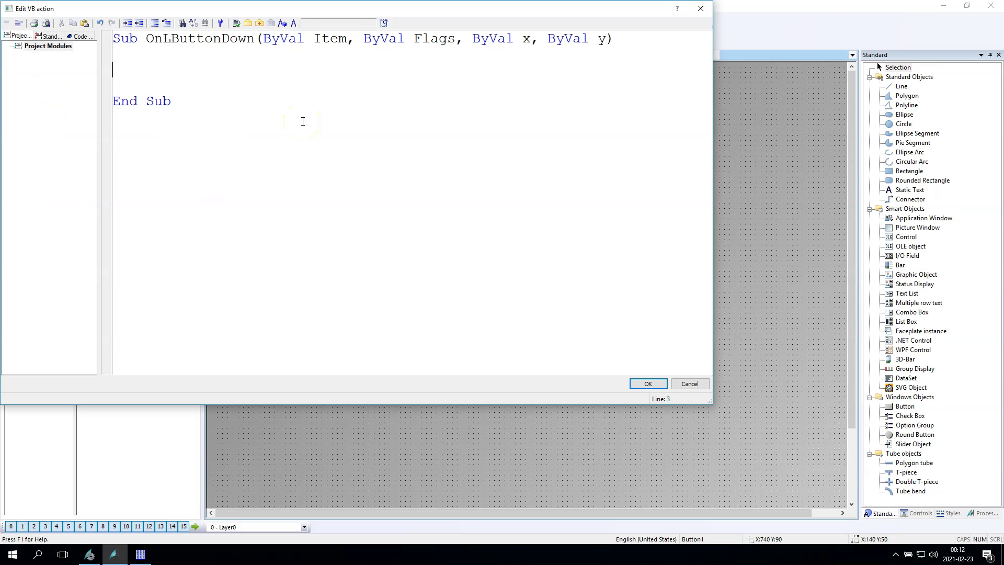
text(If hmiruntime.Tags(")
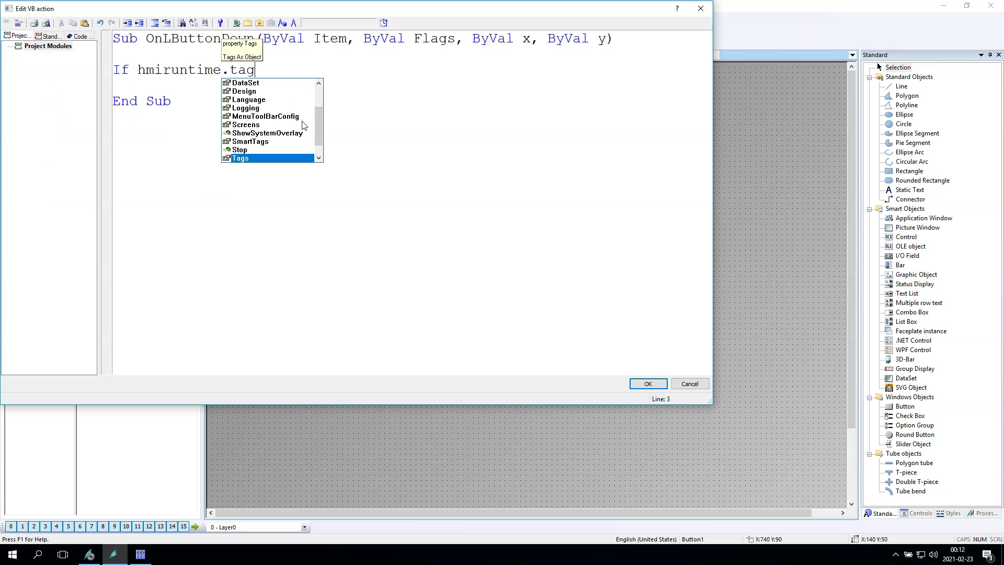
text(BINARY"))
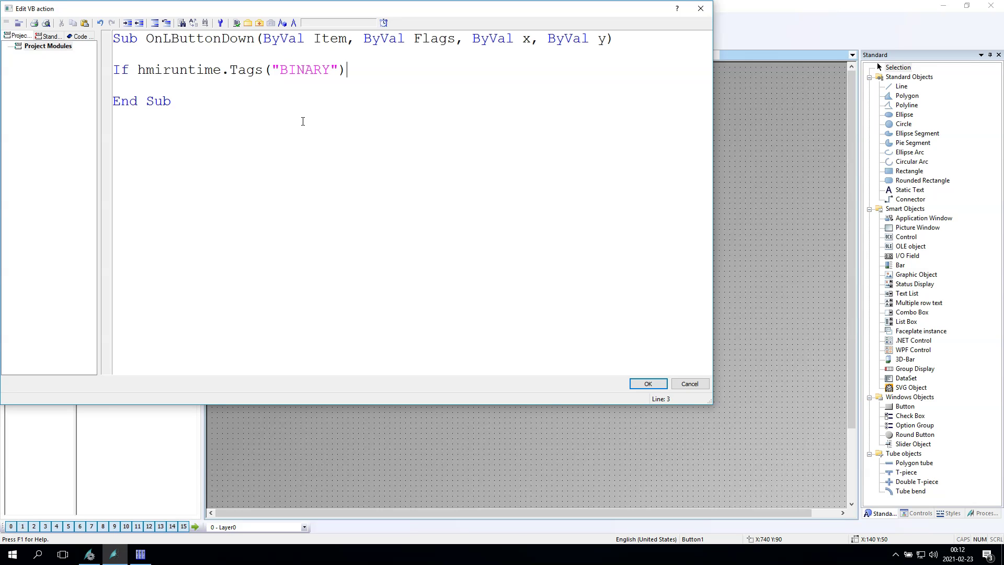
text(.read == 1 then)
key(Return)
key(Return)
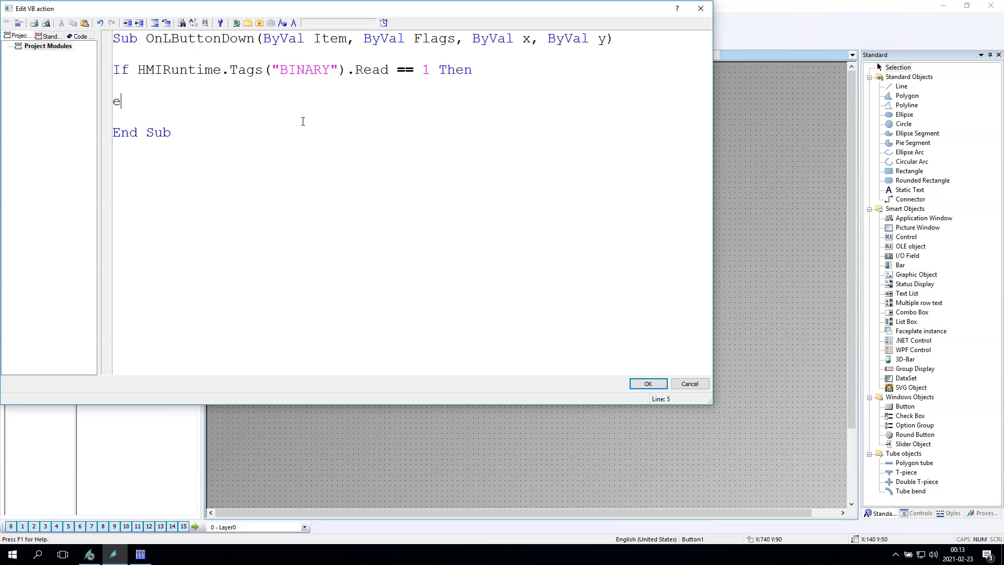
text(else)
key(Return)
key(Return)
key(Return)
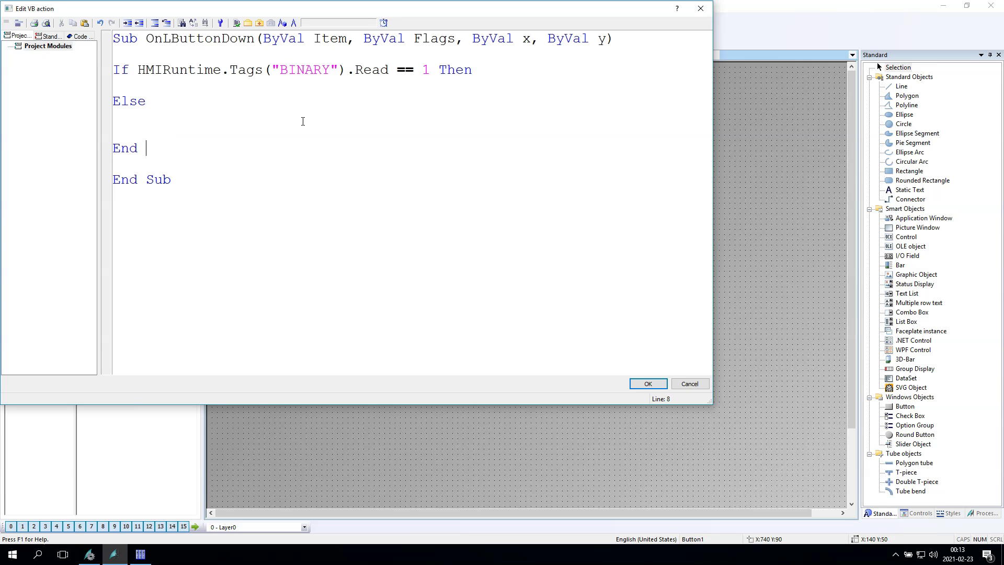
Under the If branch, add HMIRuntime.Tags("BINARY").Write(0)
drag(494, 69, 140, 70)
click(139, 70)
shift+click(345, 81)
key(ctrl+c)
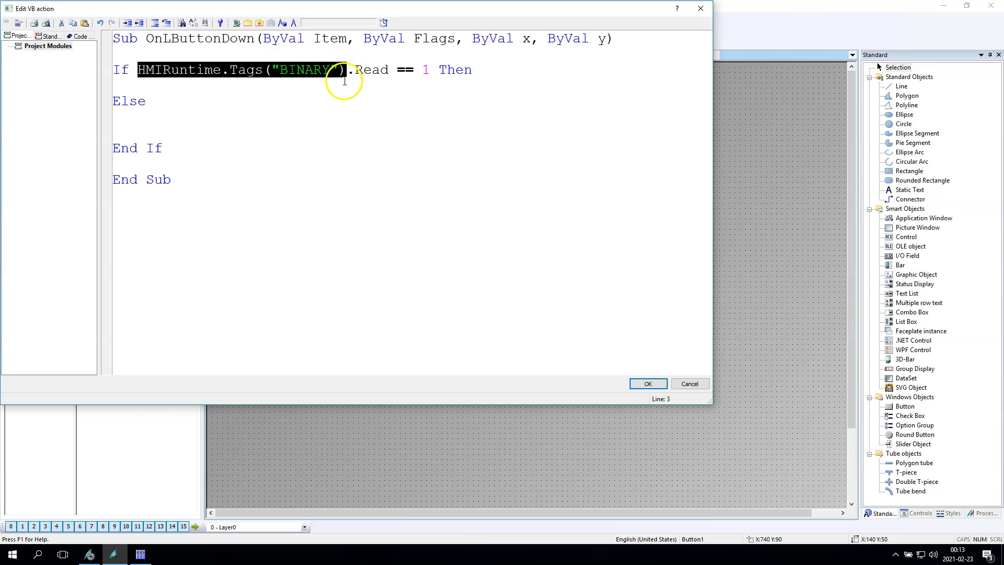
click(152, 86)
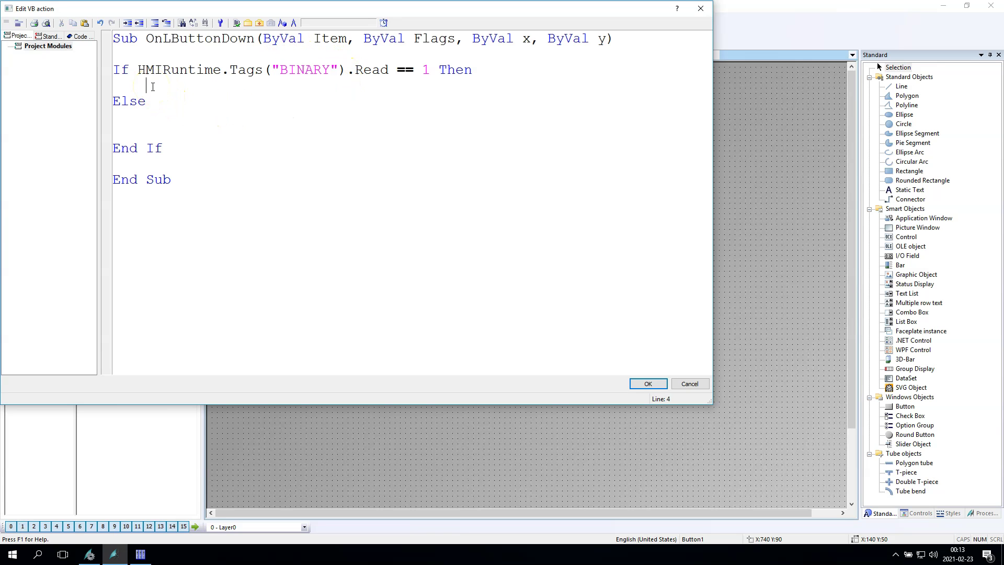
key(ctrl+v)
text(.wri)
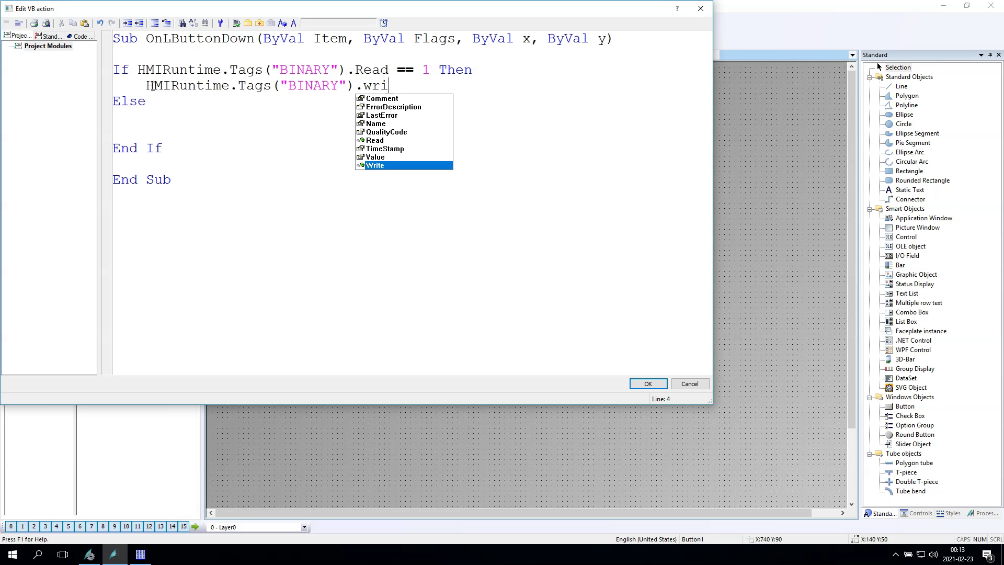
text(te())
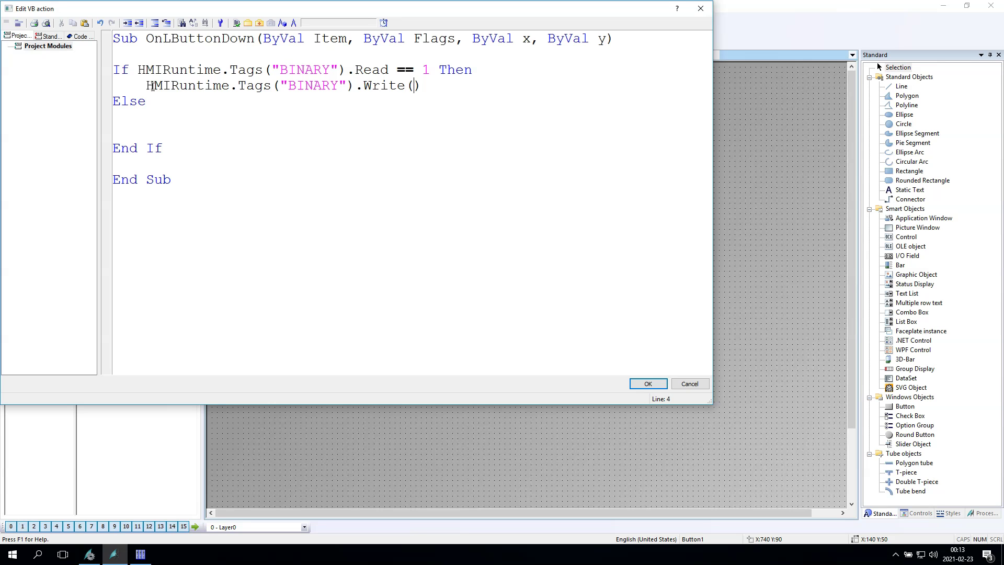
Copy the Write line under Else and change its value to 1
drag(430, 85, 304, 85)
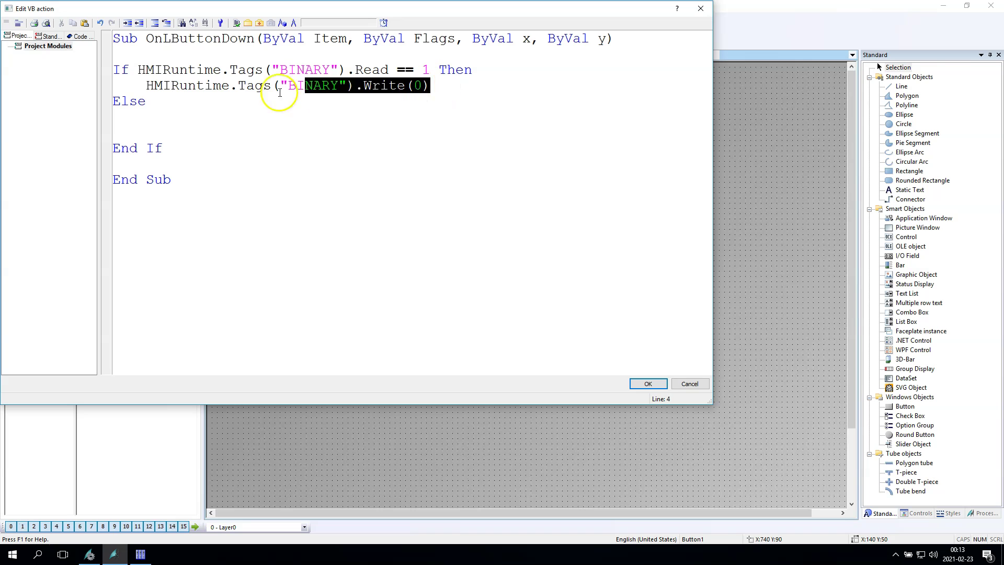
click(111, 86)
key(ctrl+c)
click(122, 121)
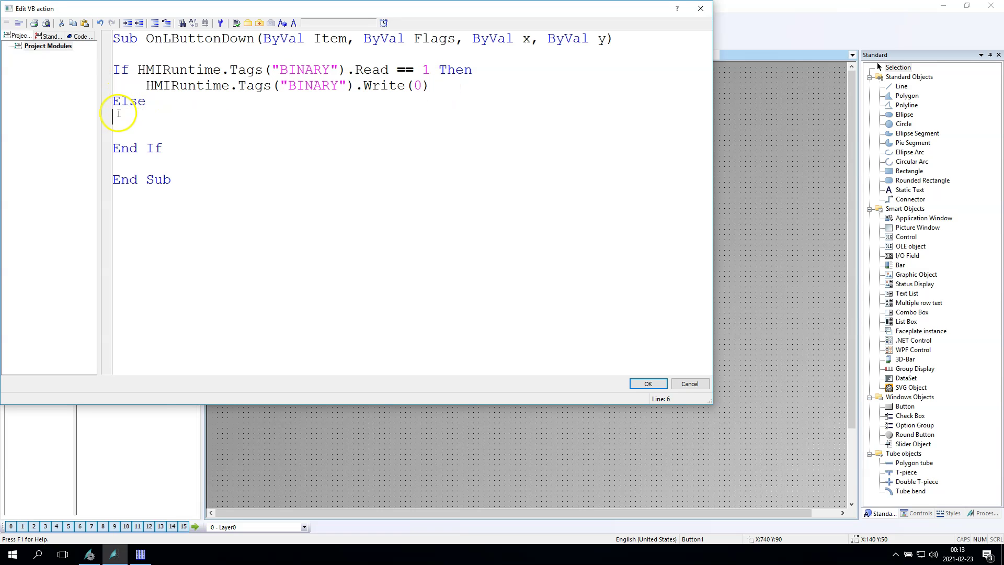
key(ctrl+v)
key(BackSpace)
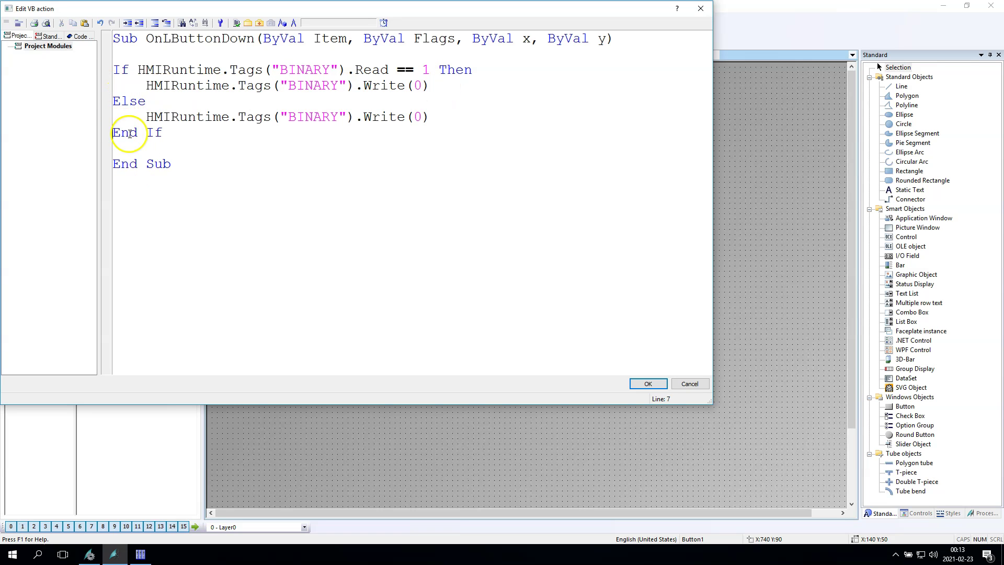
double_click(418, 116)
text(1)
Run Syntax Check, fix == to =, and recheck until no errors remain
click(236, 22)
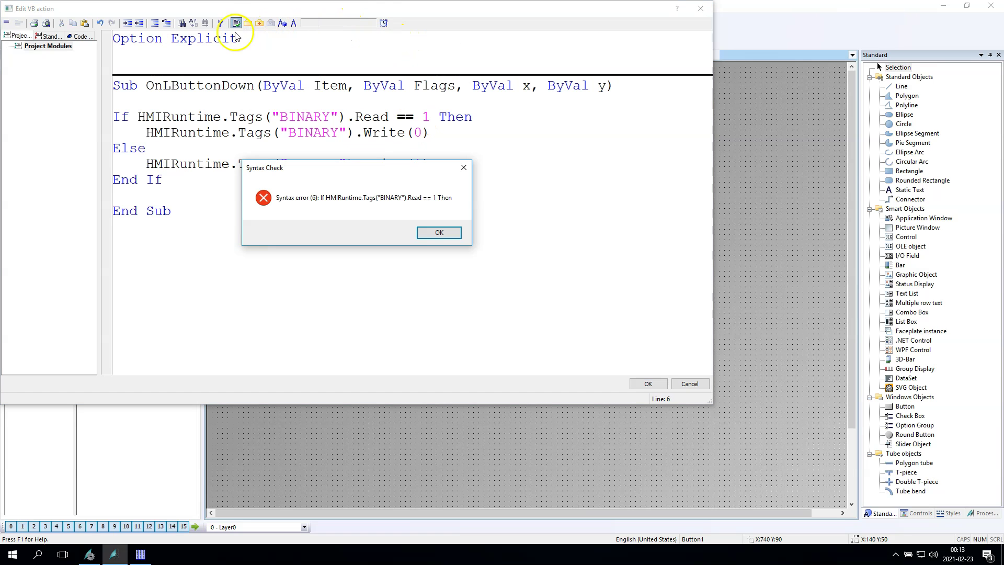
click(439, 233)
click(414, 117)
key(BackSpace)
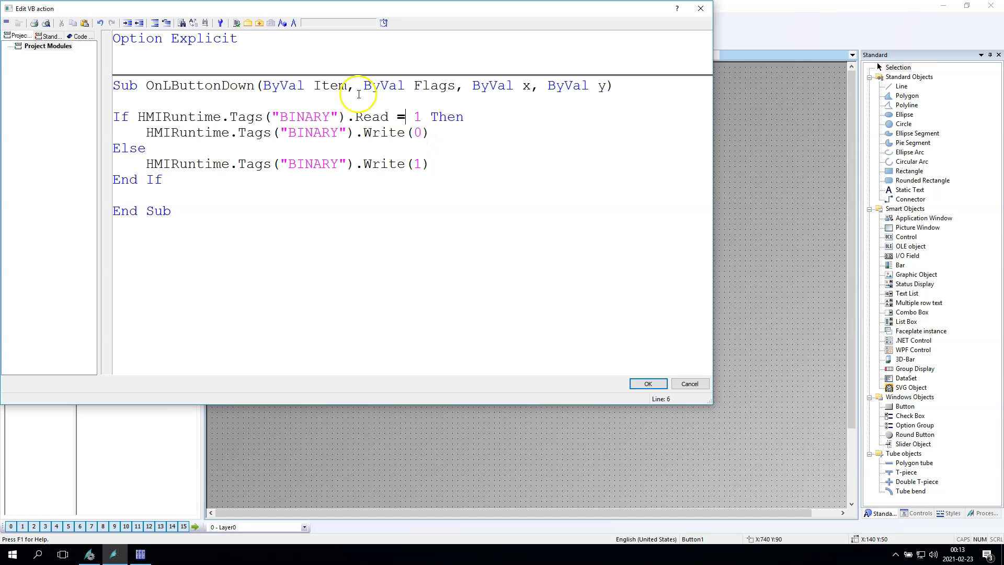
click(236, 22)
click(378, 232)
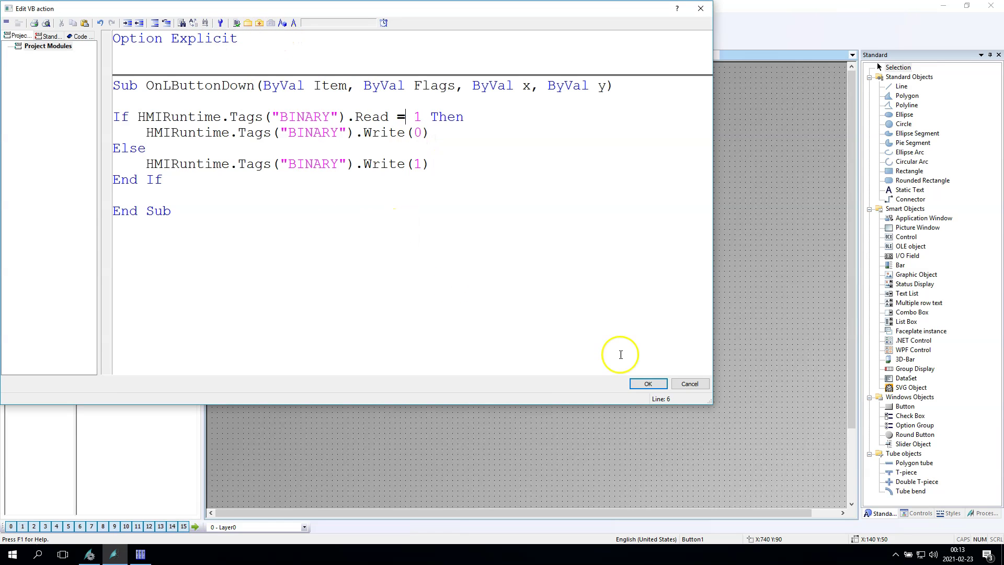
Save the button script, then draw a second I/O field linked to INTEGER
click(647, 385)
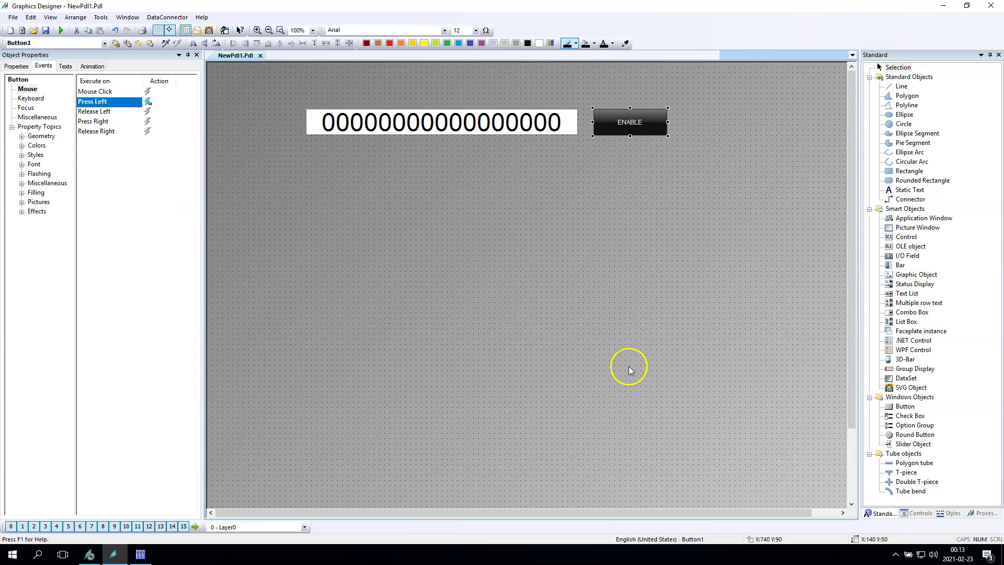
click(629, 370)
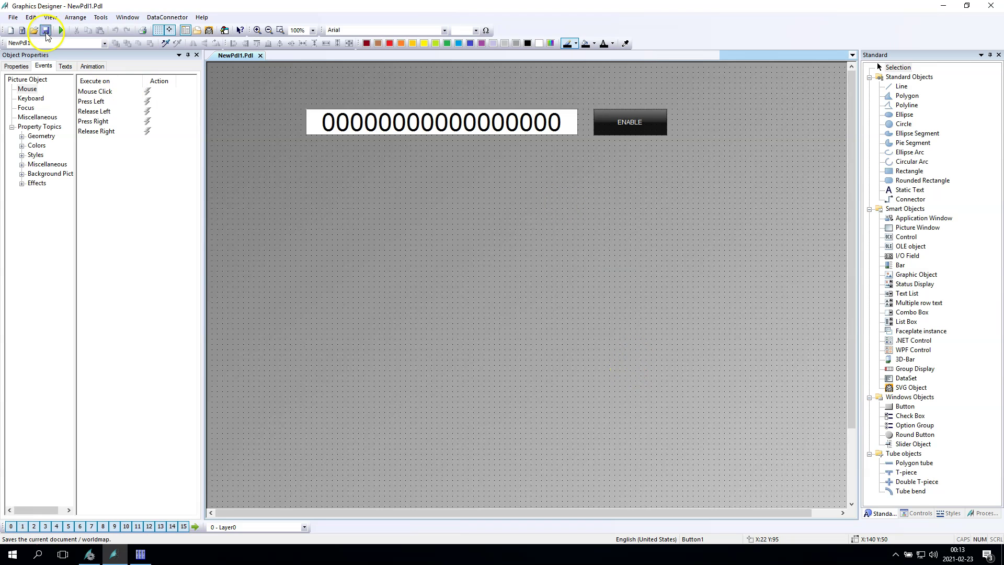
click(903, 259)
mouse_move(248, 109)
mouse_down()
mouse_move(274, 134)
mouse_move(302, 135)
mouse_up()
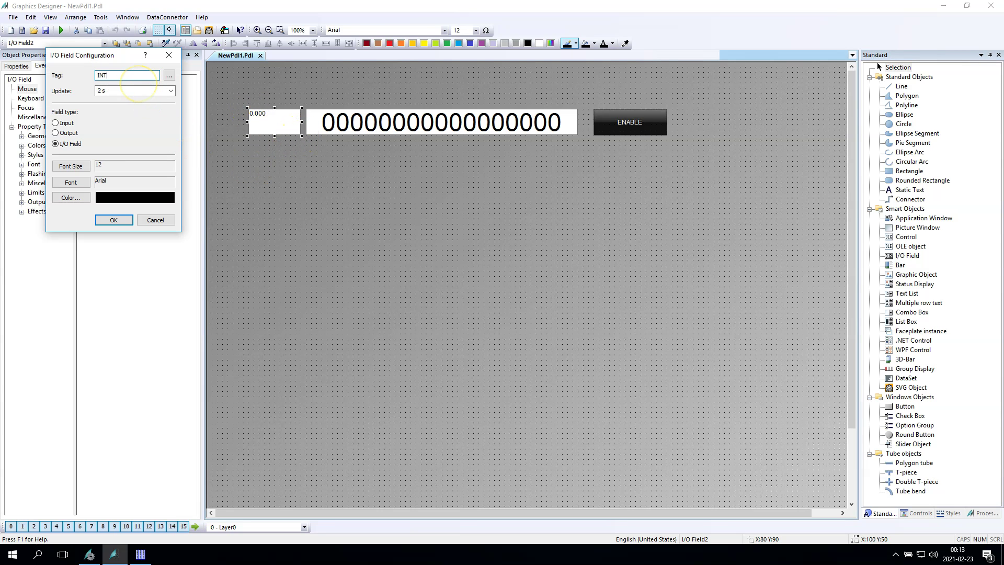
key(Return)
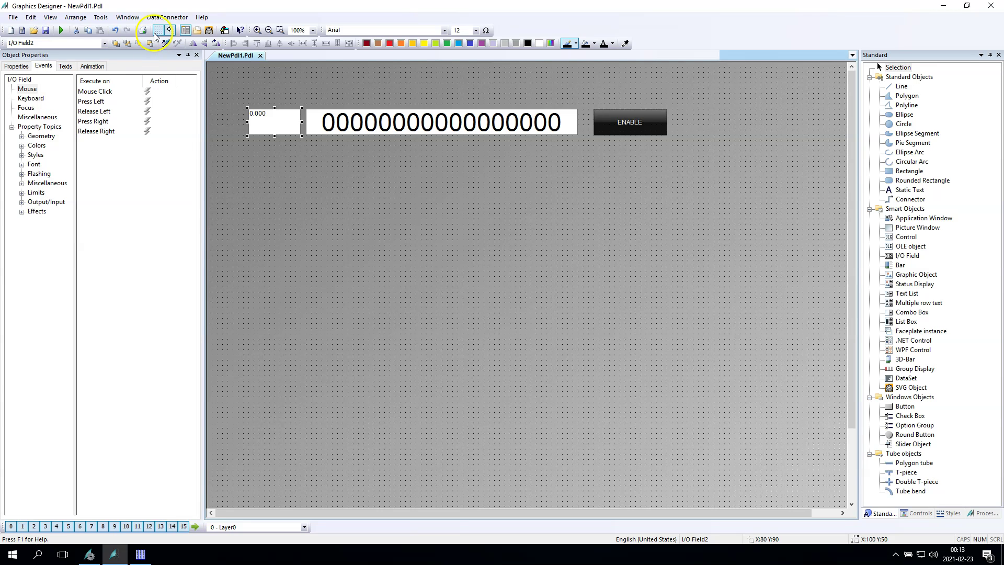
Give the second I/O field font size 26 and output format 999
click(475, 30)
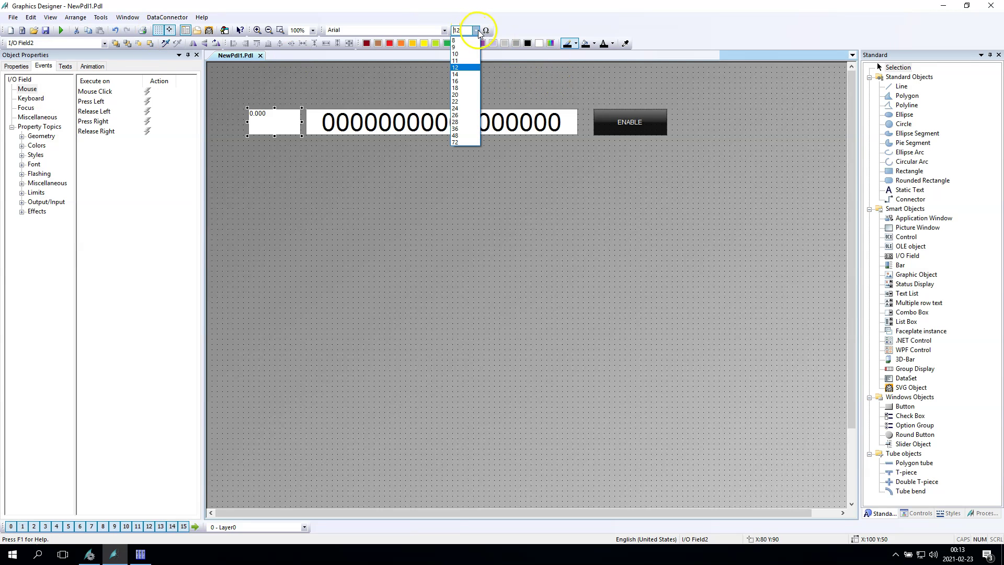
click(463, 115)
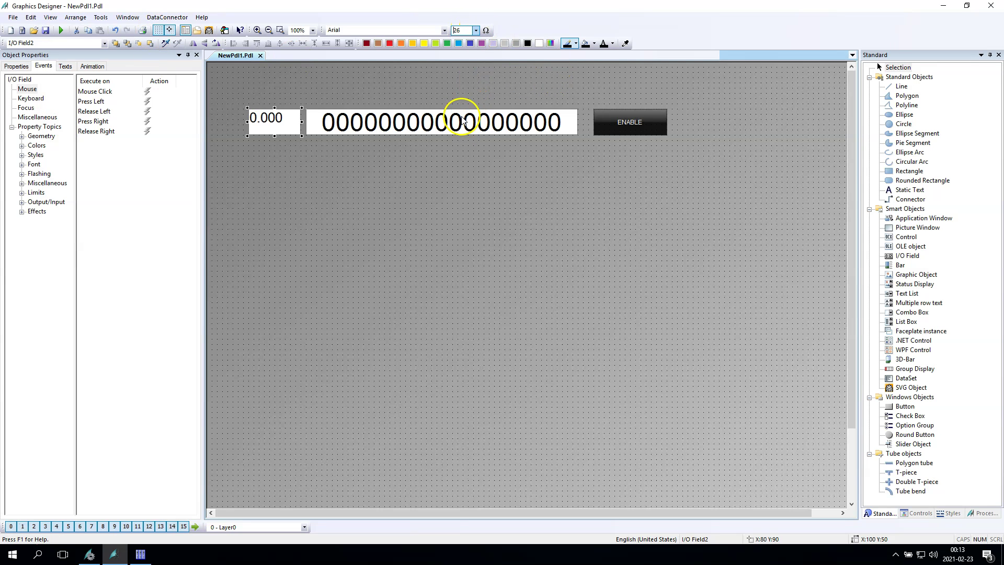
click(16, 66)
click(37, 155)
click(131, 132)
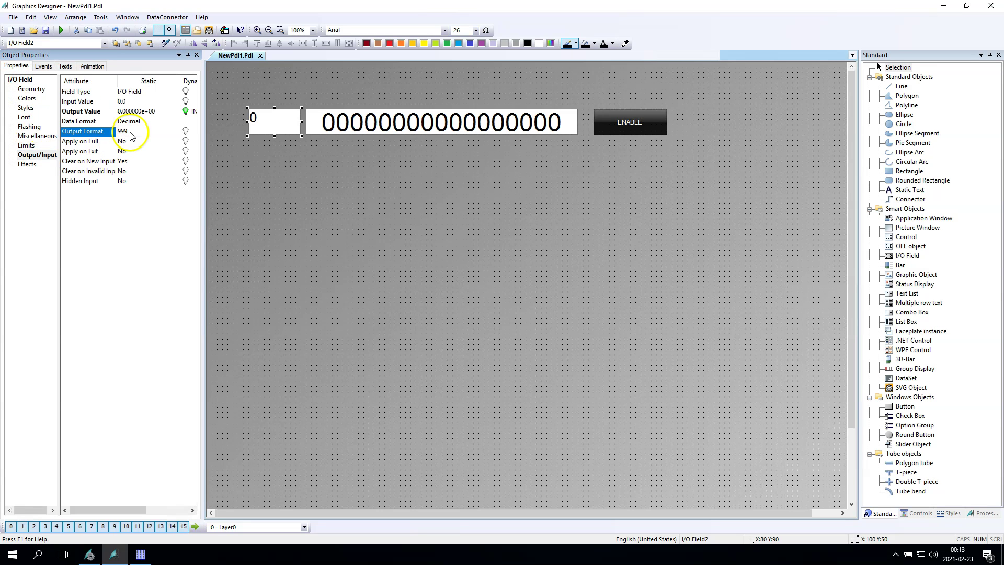
Center the field's value horizontally and vertically, and save NewPdl1.Pdl
click(24, 117)
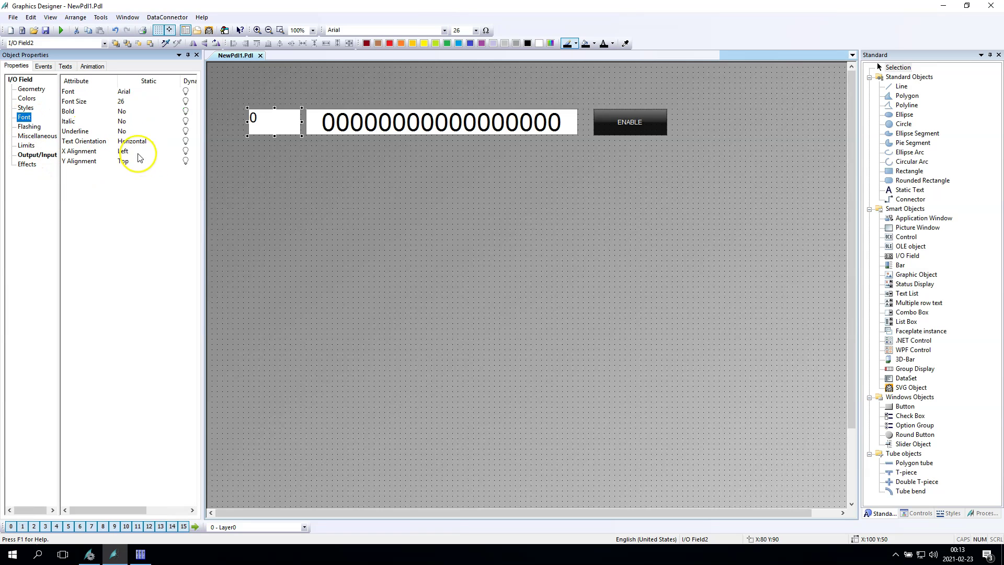
click(137, 151)
click(135, 169)
click(131, 161)
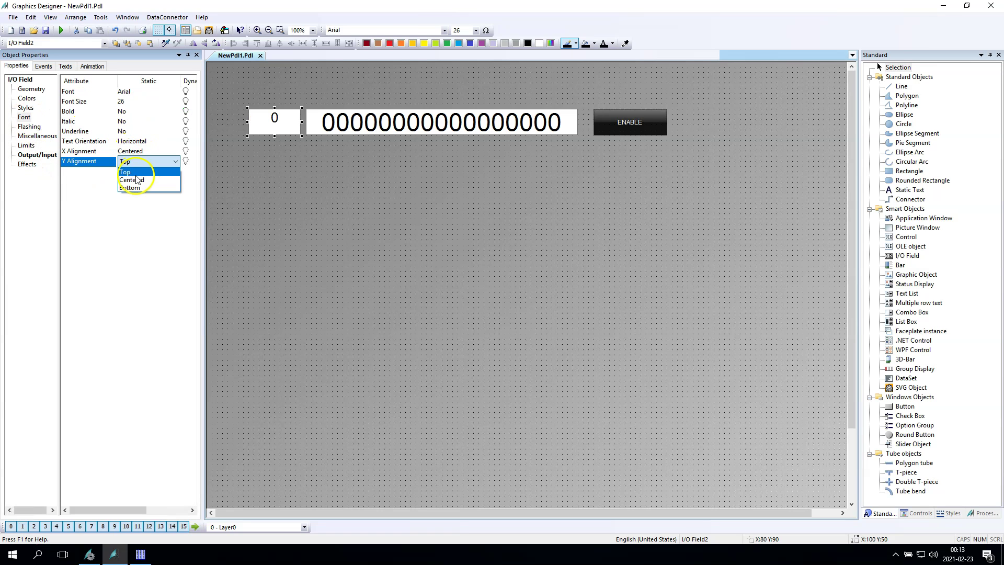
click(137, 179)
click(46, 30)
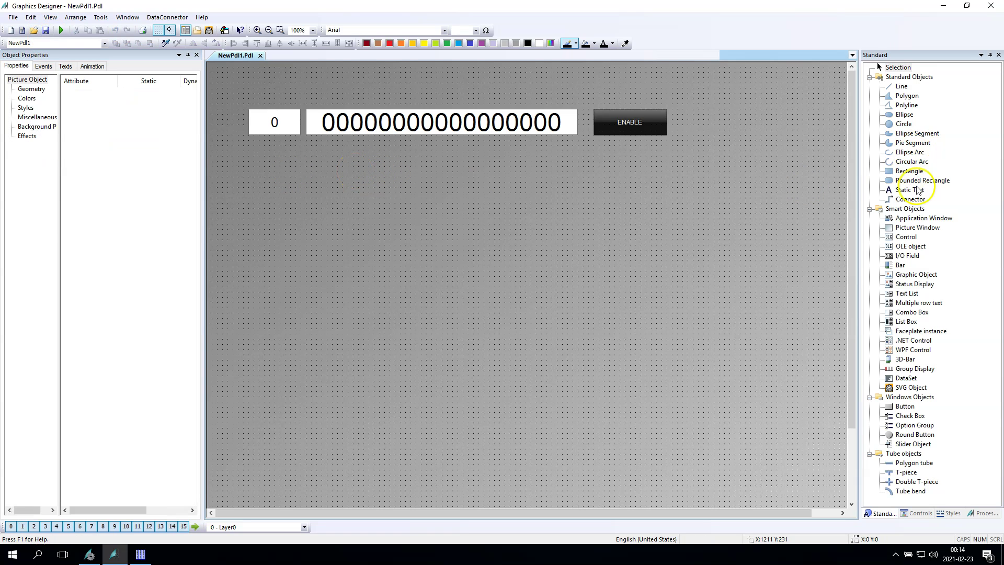
Add a static text label 'Tag: INTEGER' above the numeric fields
click(911, 191)
drag(247, 87, 579, 109)
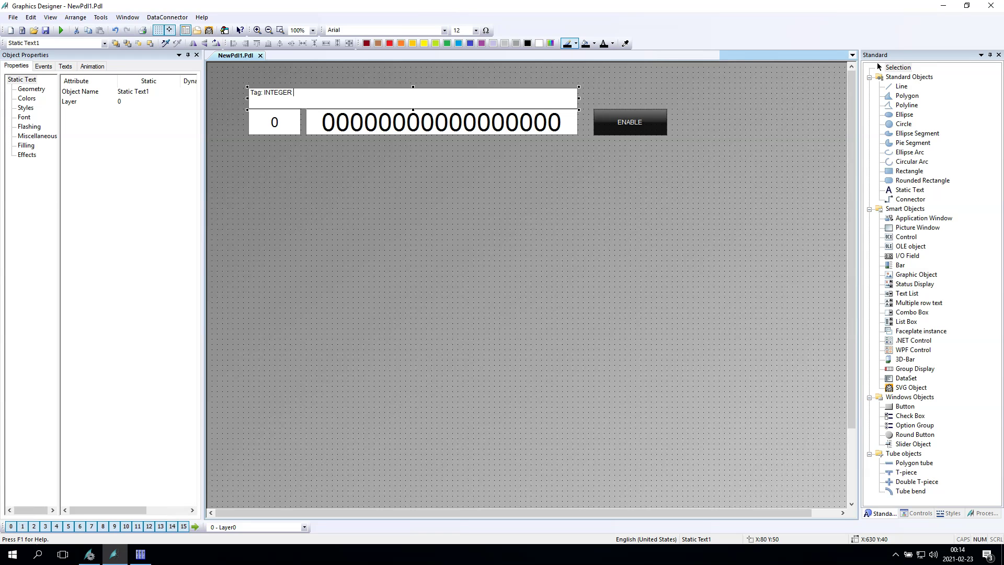
click(400, 240)
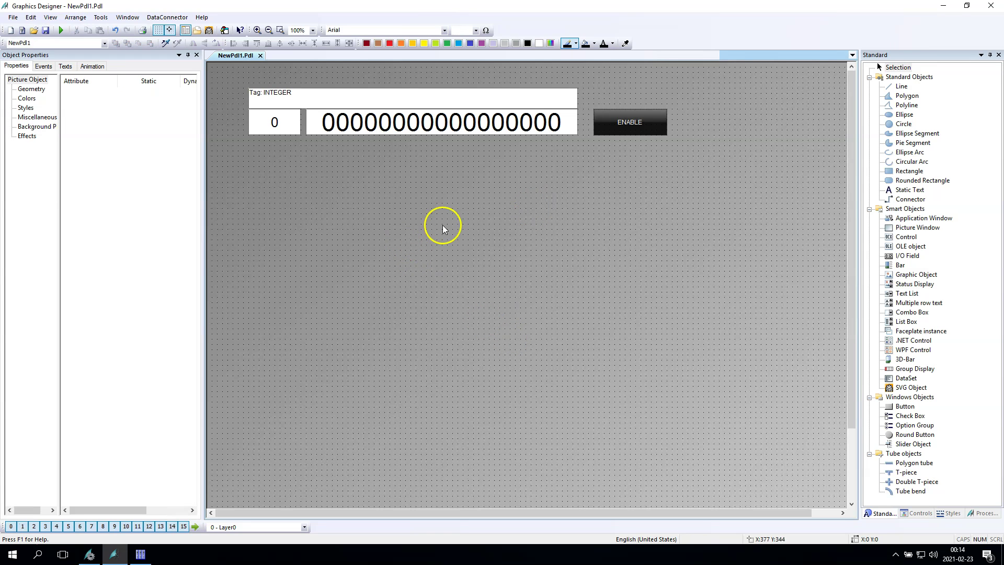
Copy the label above ENABLE, widen it, change it to 'Tag: BOOL', and save
click(503, 97)
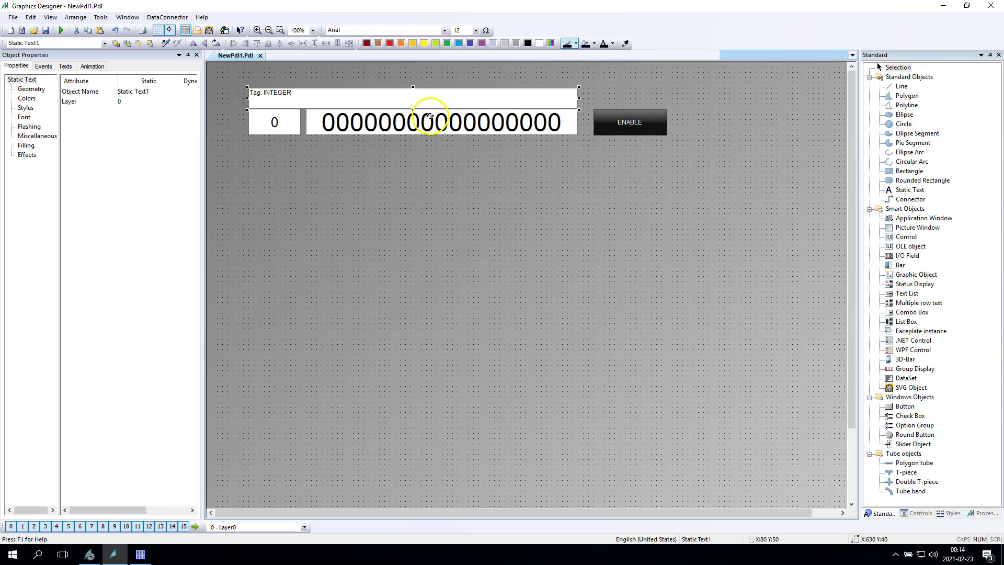
key(ctrl+c)
key(ctrl+v)
drag(623, 88, 656, 100)
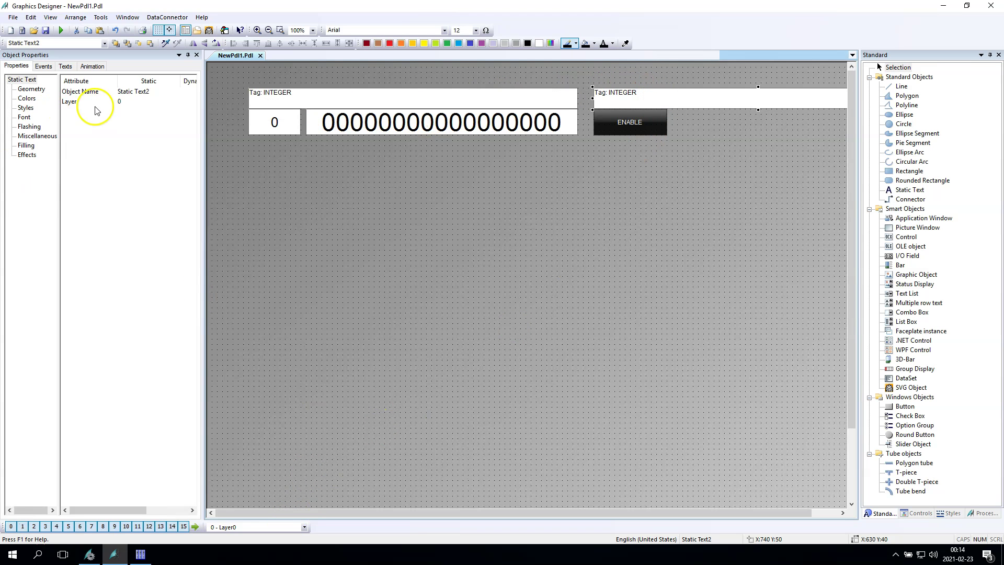
click(30, 89)
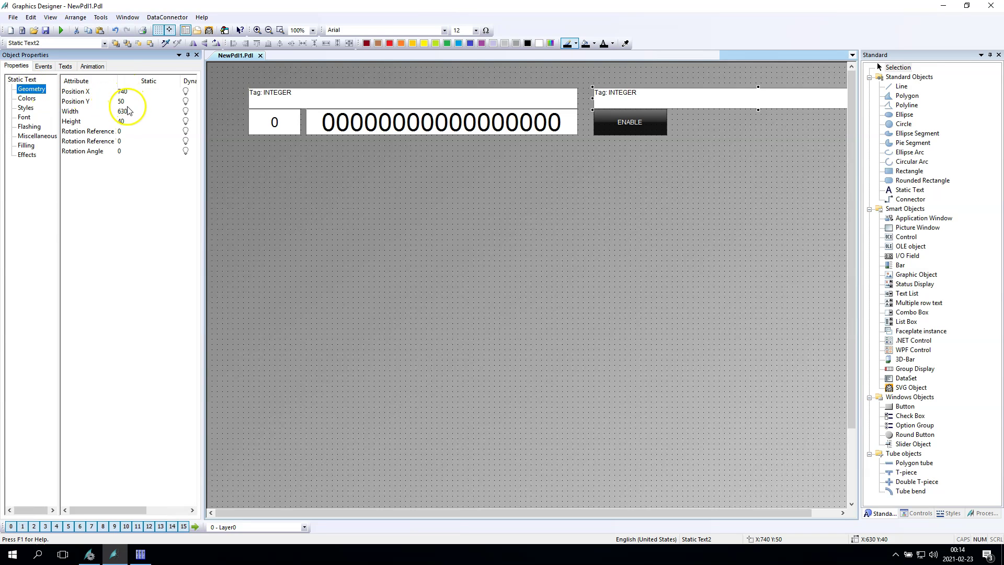
click(129, 112)
key(Return)
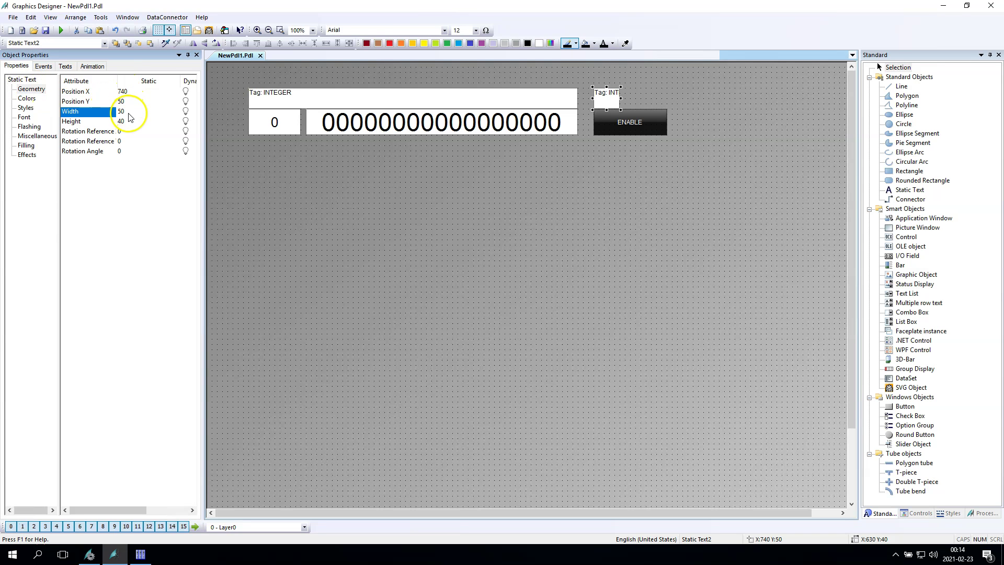
mouse_move(621, 98)
mouse_down()
mouse_move(668, 95)
mouse_move(611, 99)
mouse_up()
double_click(625, 93)
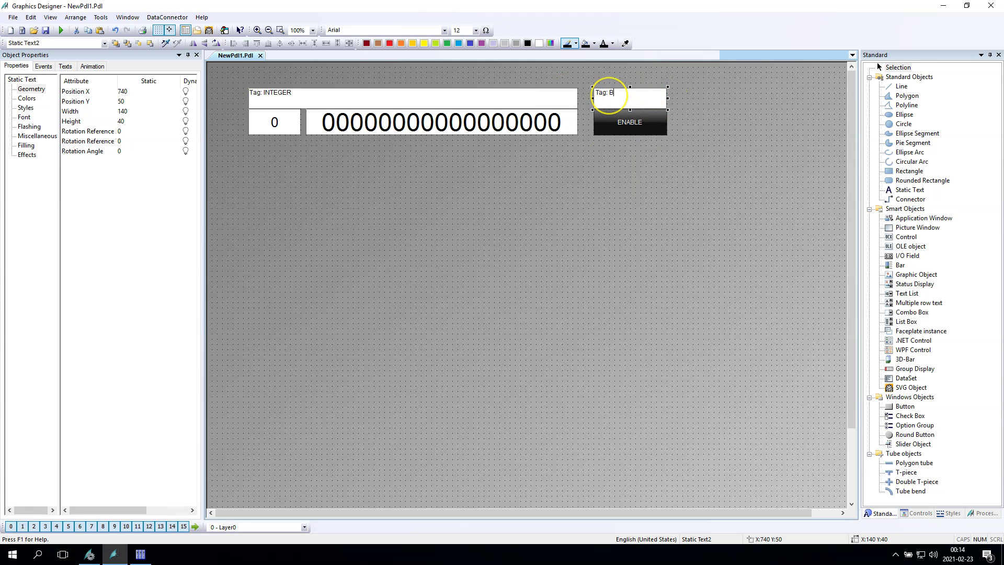
click(580, 204)
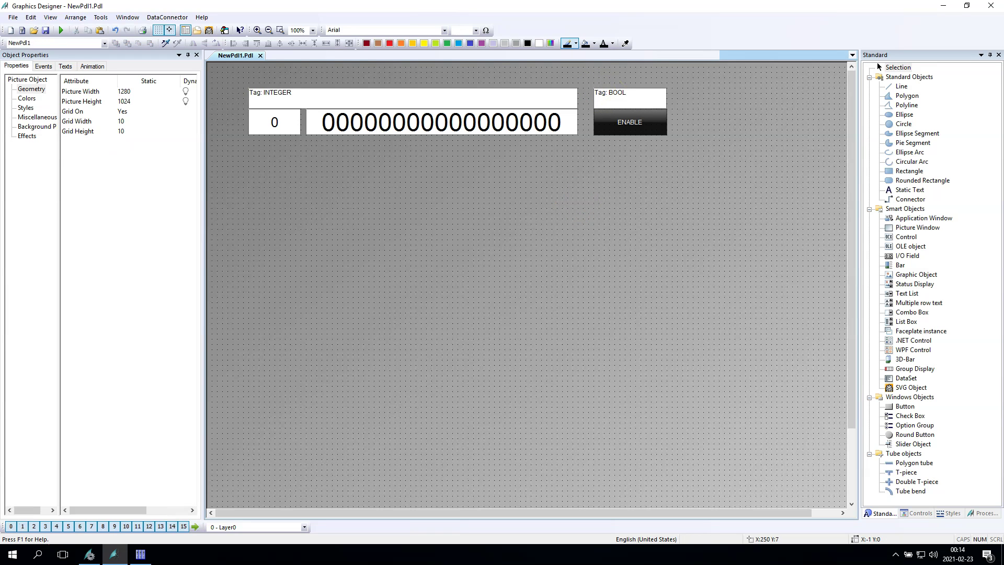
click(46, 31)
Activate runtime for the CC_SUW_demo picture and accept demo mode despite missing licences
click(61, 32)
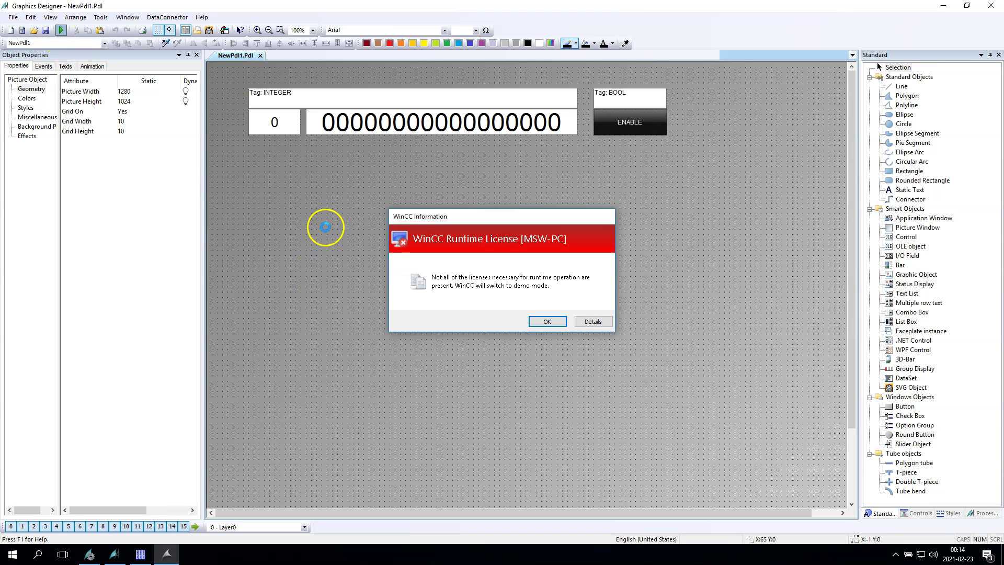
click(547, 321)
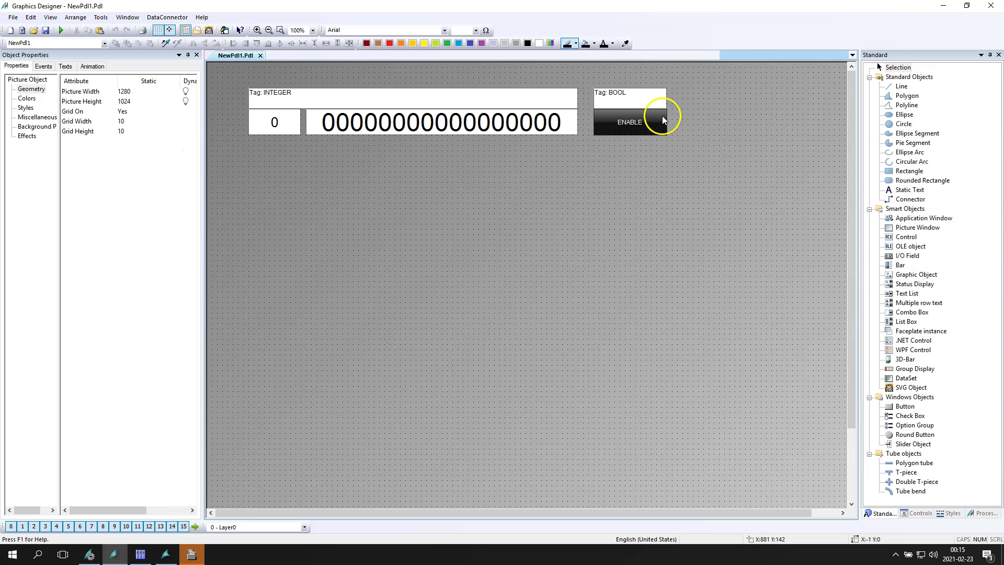
Set the ENABLE button's Global Color Scheme effect to No
click(637, 128)
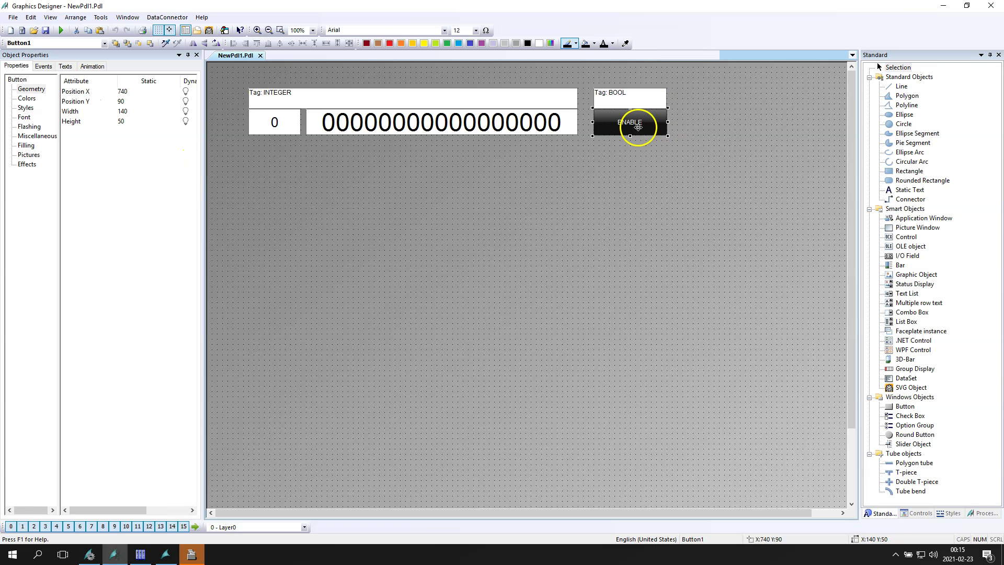
click(27, 164)
double_click(125, 102)
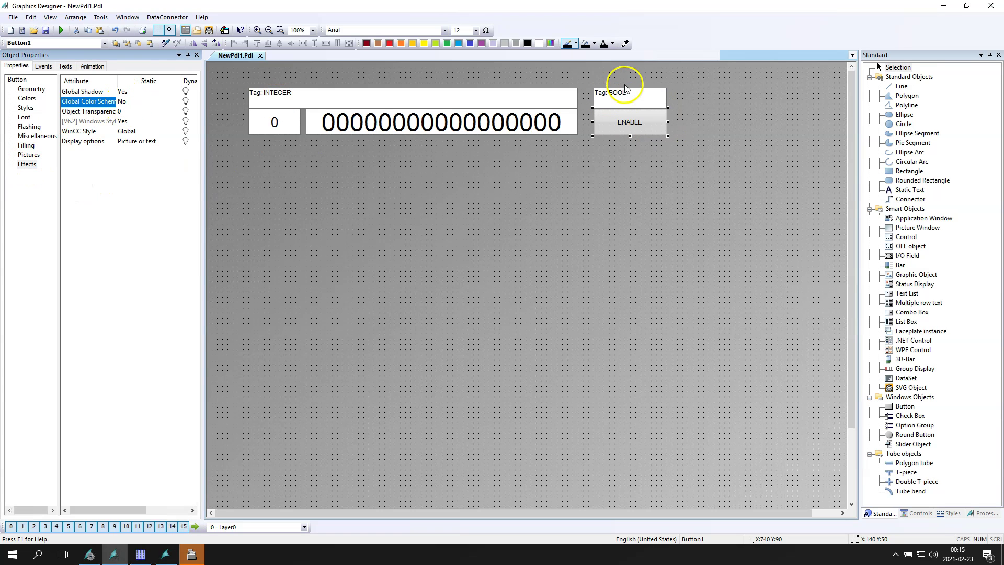
Inspect ENABLE's Press Left script toggling the BINARY tag, then close it unchanged
click(43, 66)
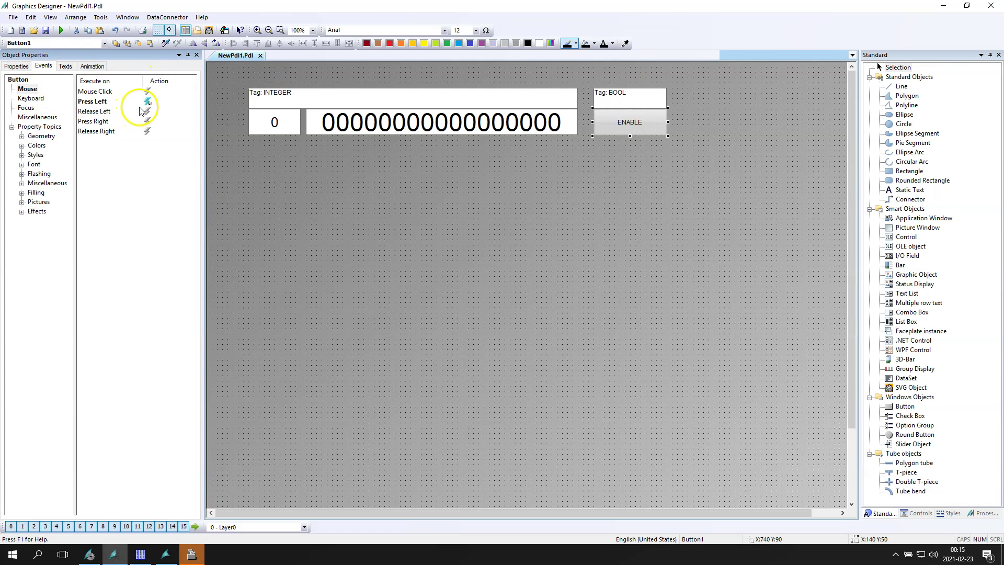
click(148, 100)
double_click(148, 97)
double_click(306, 69)
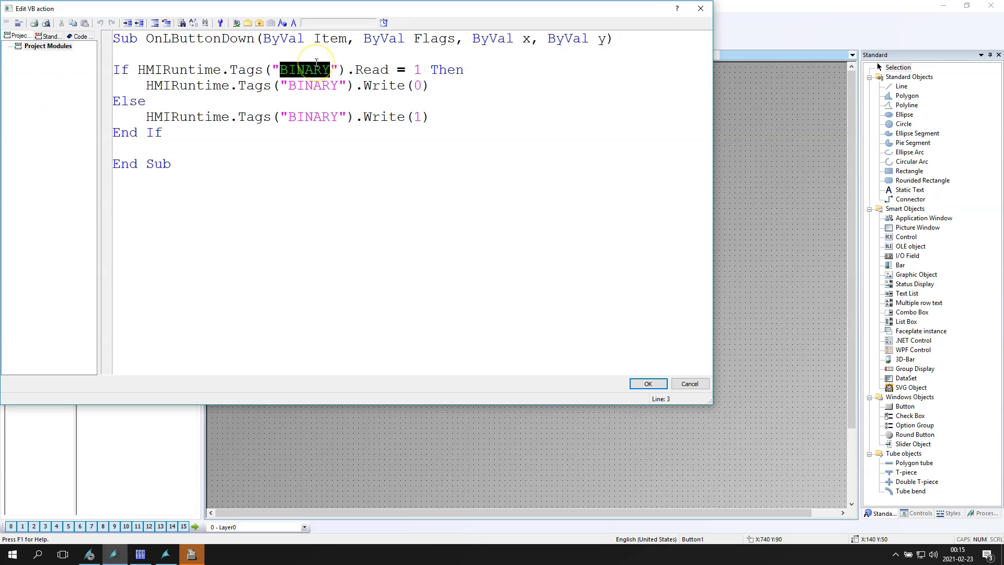
click(686, 383)
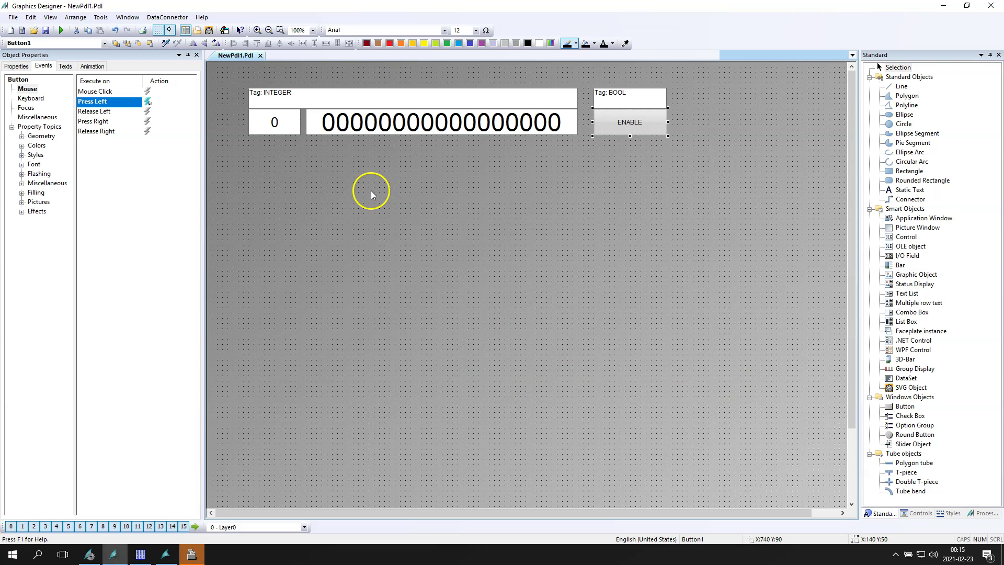
Select the Background Color property among ENABLE's colour properties
click(16, 66)
click(28, 99)
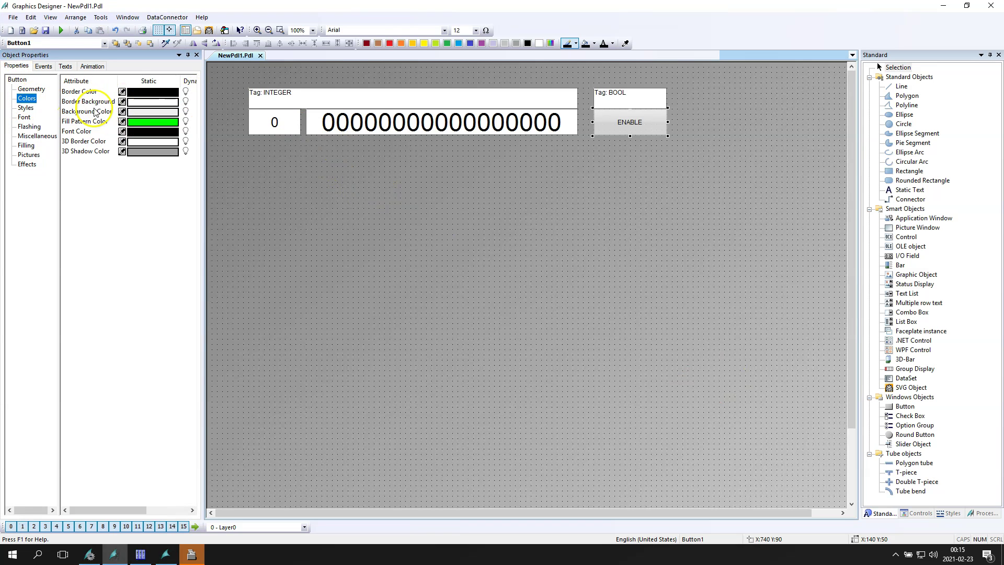
click(173, 112)
Give ENABLE's background a Boolean value-range dynamic on BINARY, with bright green for TRUE
right_click(186, 112)
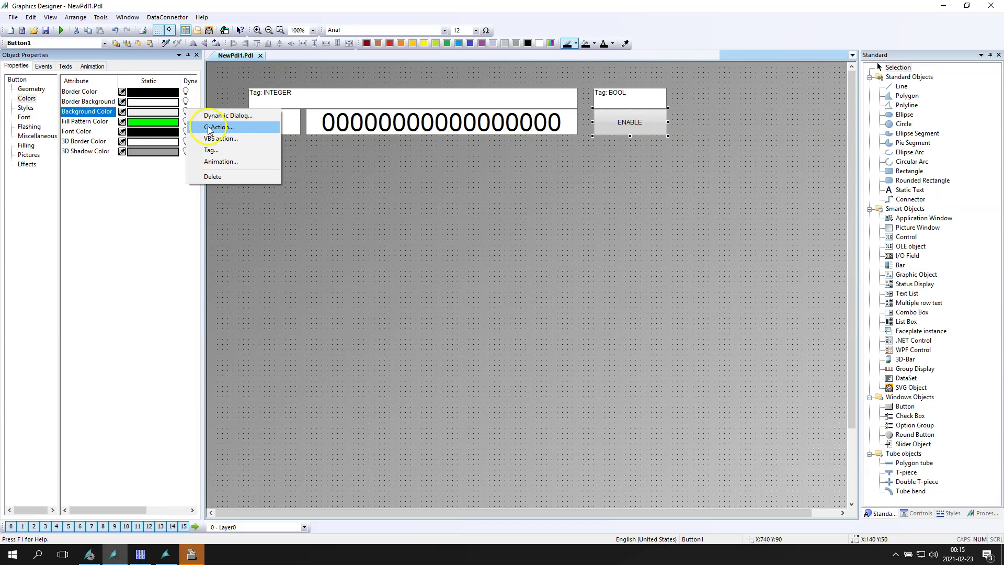
click(225, 115)
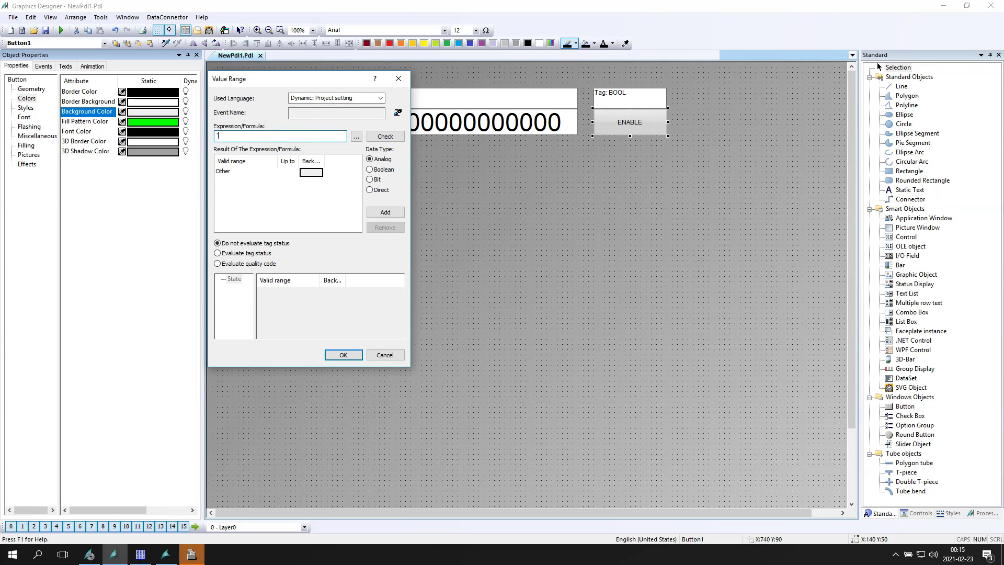
click(370, 169)
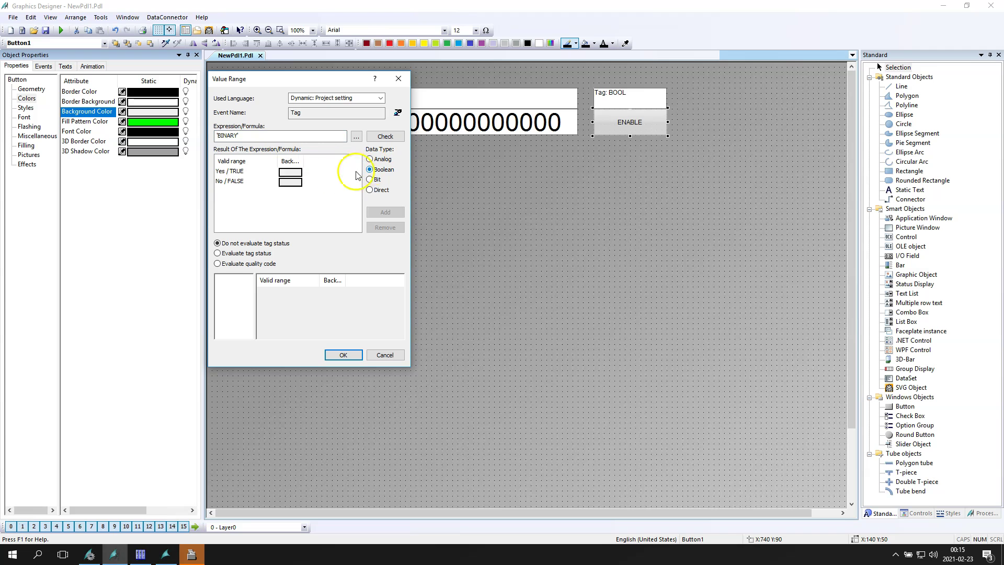
click(292, 173)
click(405, 249)
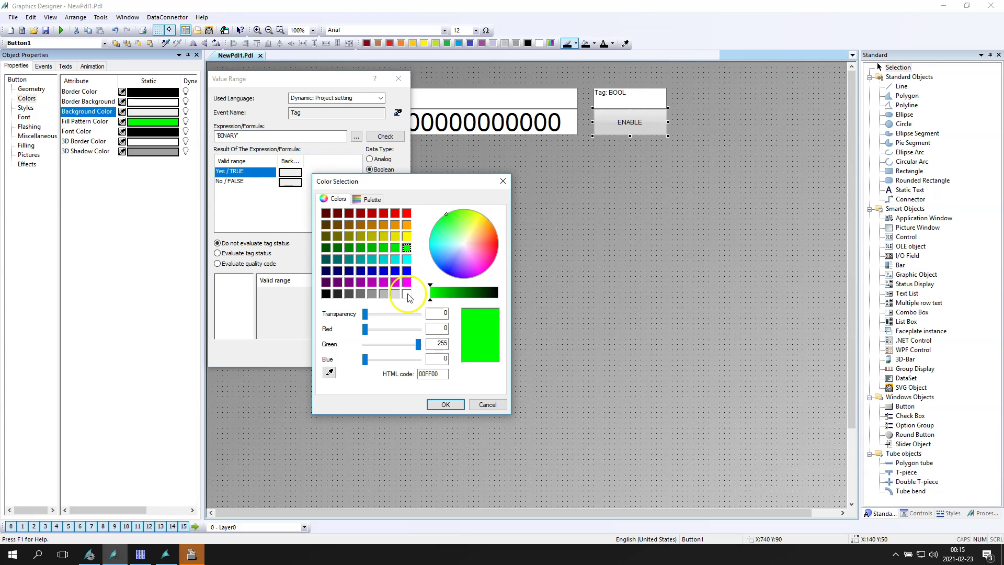
Confirm the green TRUE background for ENABLE and launch runtime to test the picture
click(445, 404)
click(345, 354)
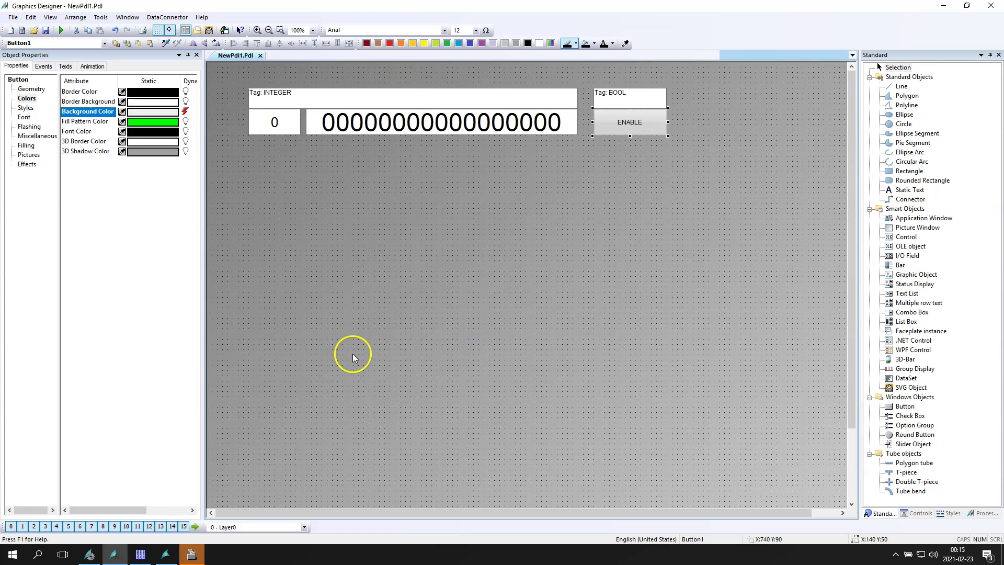
click(472, 197)
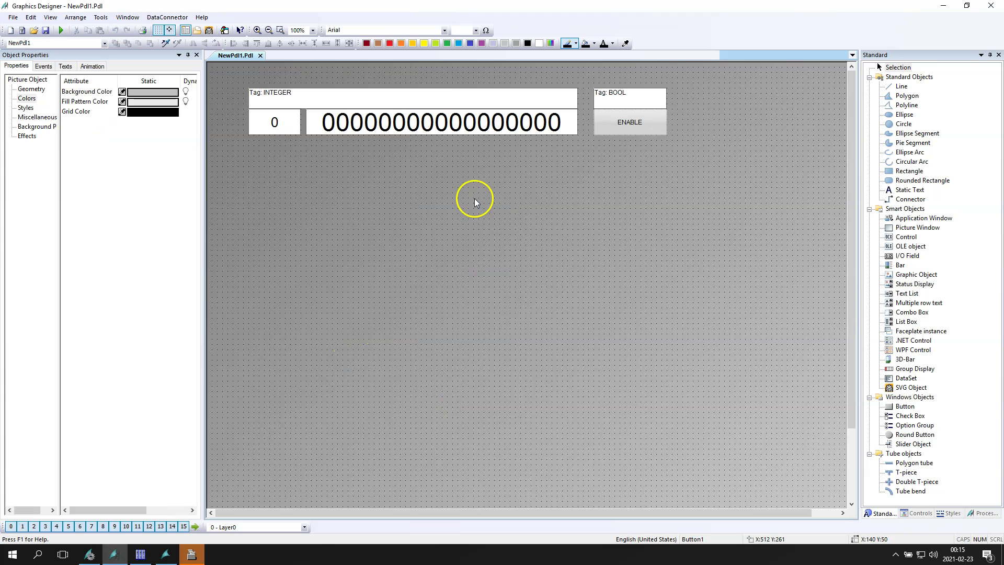
click(62, 30)
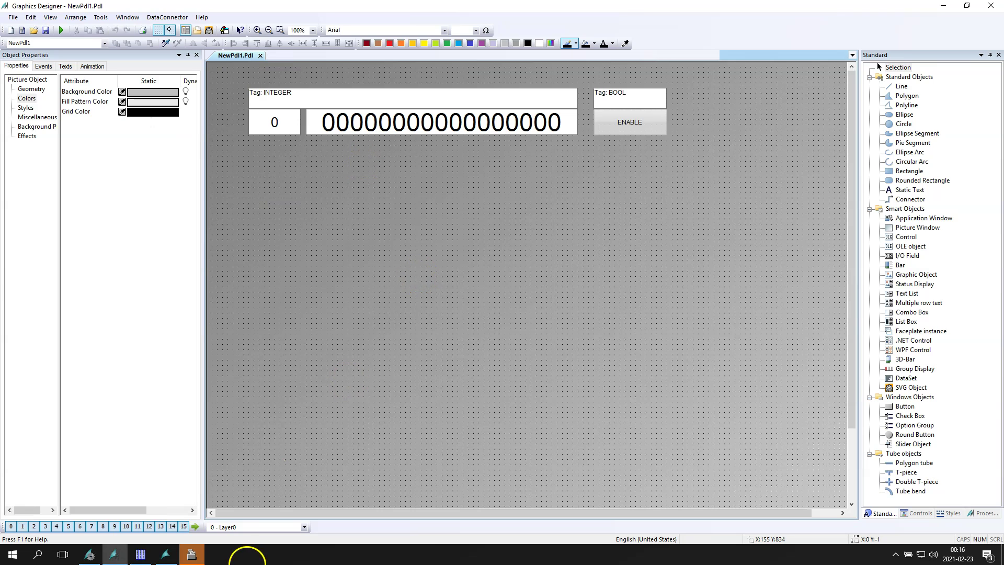
Dismiss the runtime-stopped message and draw a wide 'I'm text' static text below the INTEGER fields
click(514, 311)
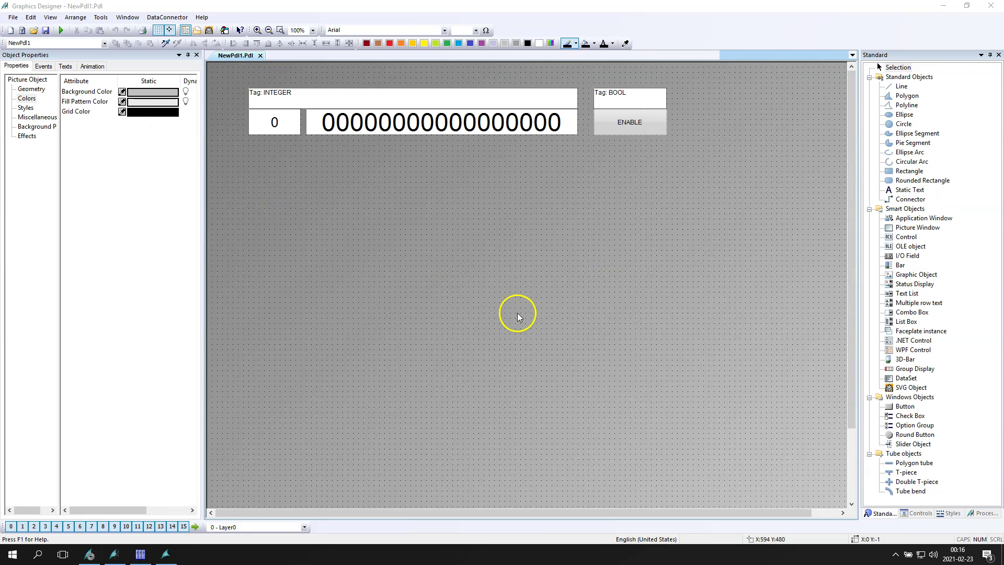
click(910, 190)
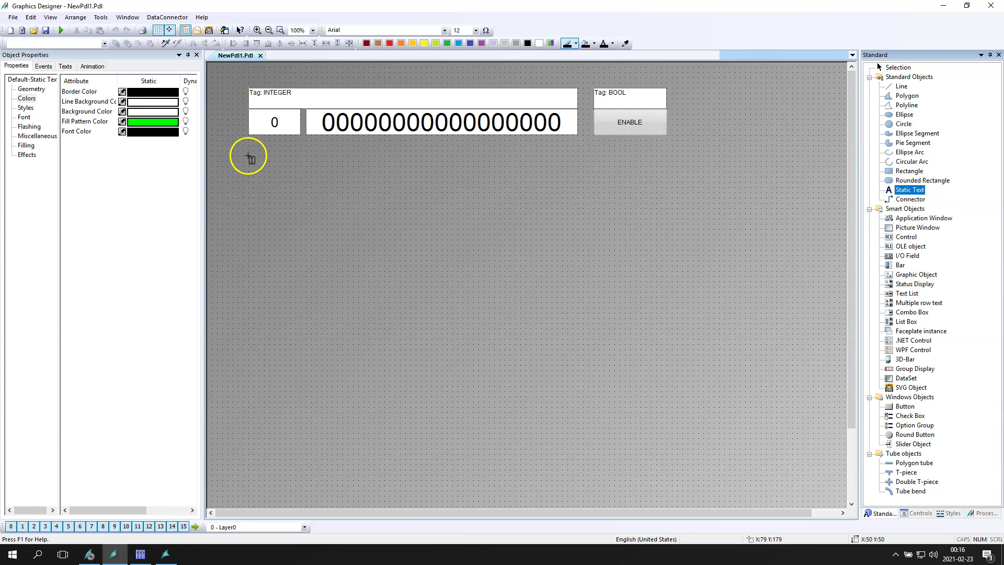
mouse_move(247, 150)
mouse_down()
mouse_move(257, 168)
mouse_move(703, 217)
mouse_move(666, 208)
mouse_up()
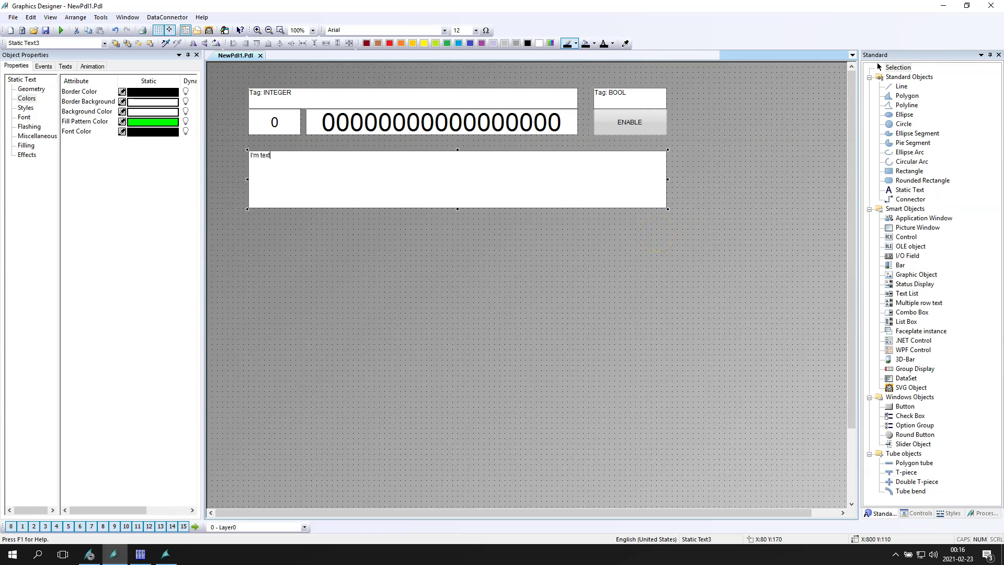
click(523, 253)
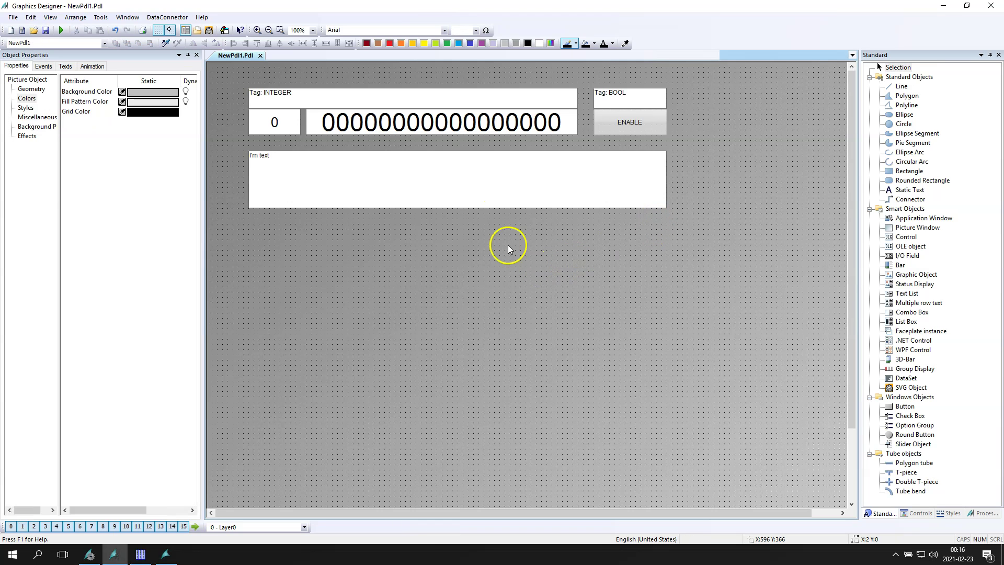
Set the I'm text box to font size 48, centred horizontally and vertically
click(456, 206)
click(475, 29)
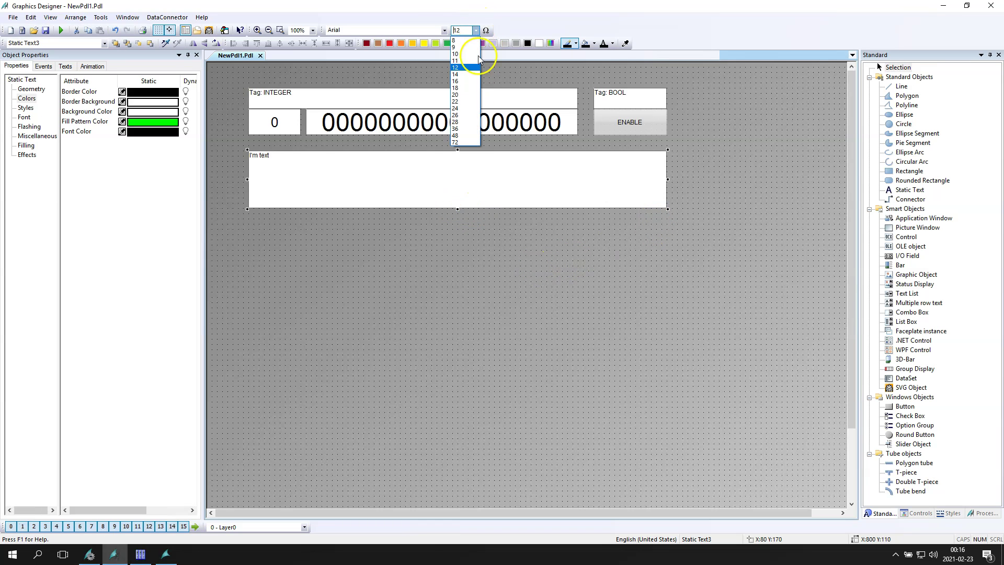
click(450, 137)
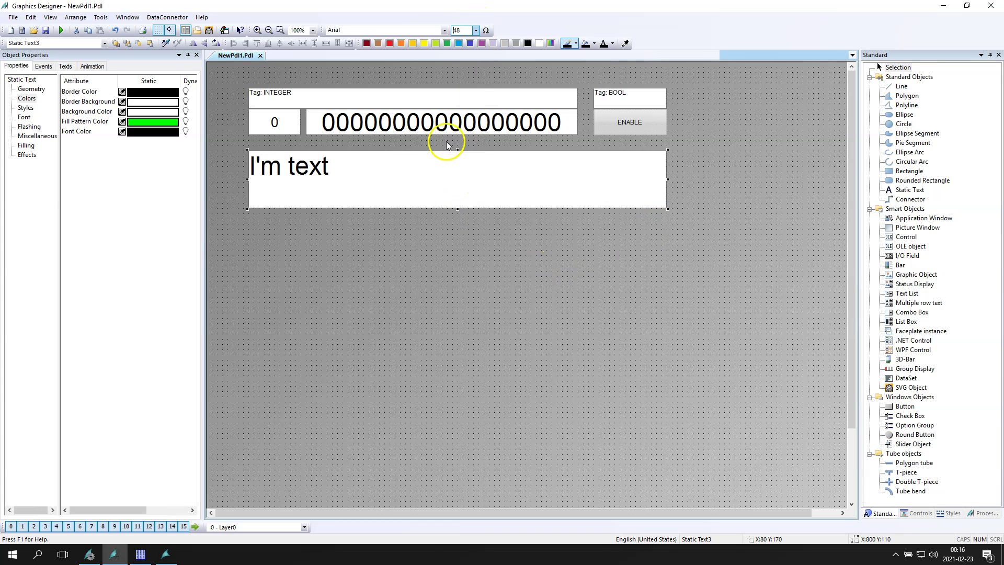
click(24, 117)
click(134, 161)
click(132, 180)
click(132, 171)
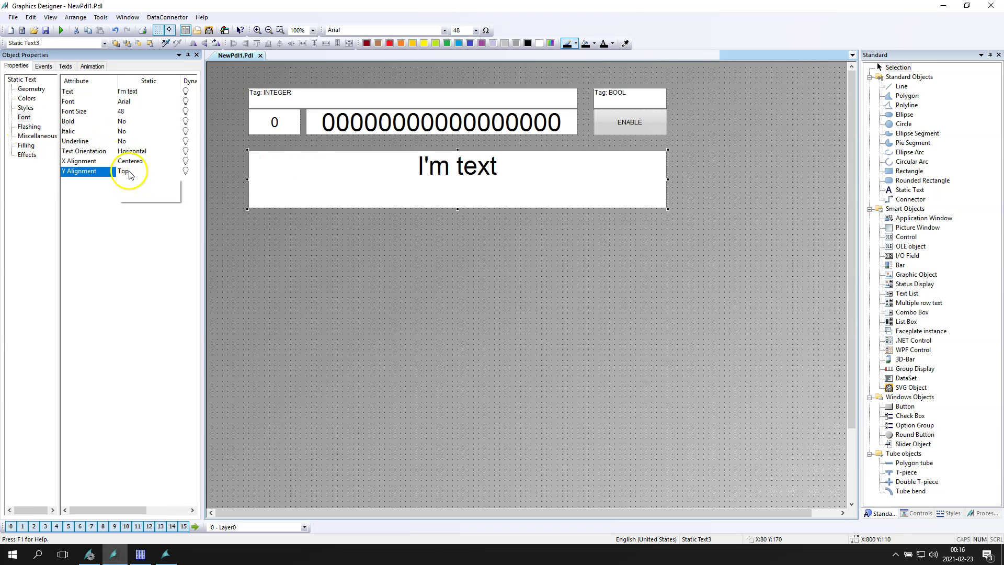
click(132, 190)
Turn off the global colour scheme so the I'm text box shows its green fill
click(437, 274)
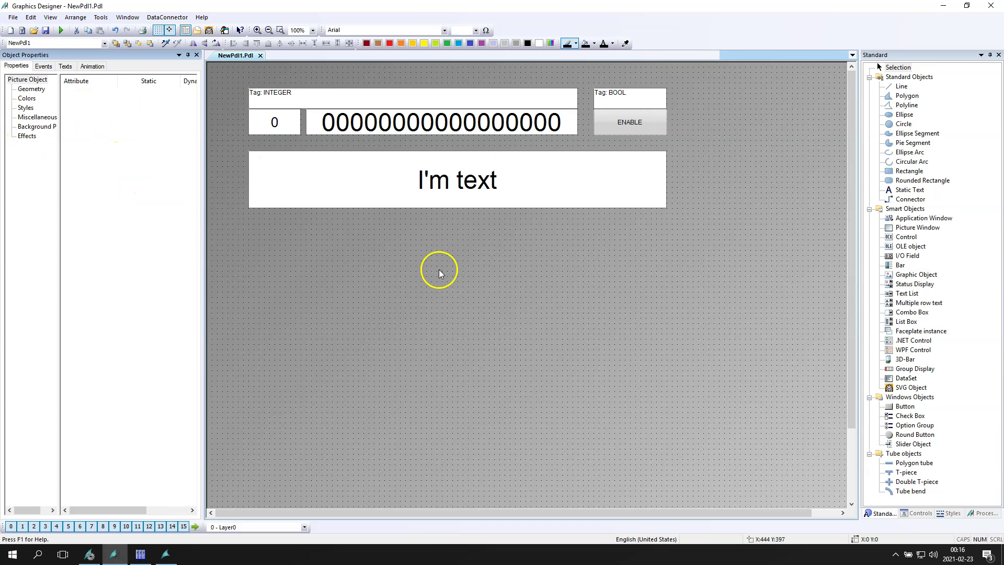
click(321, 189)
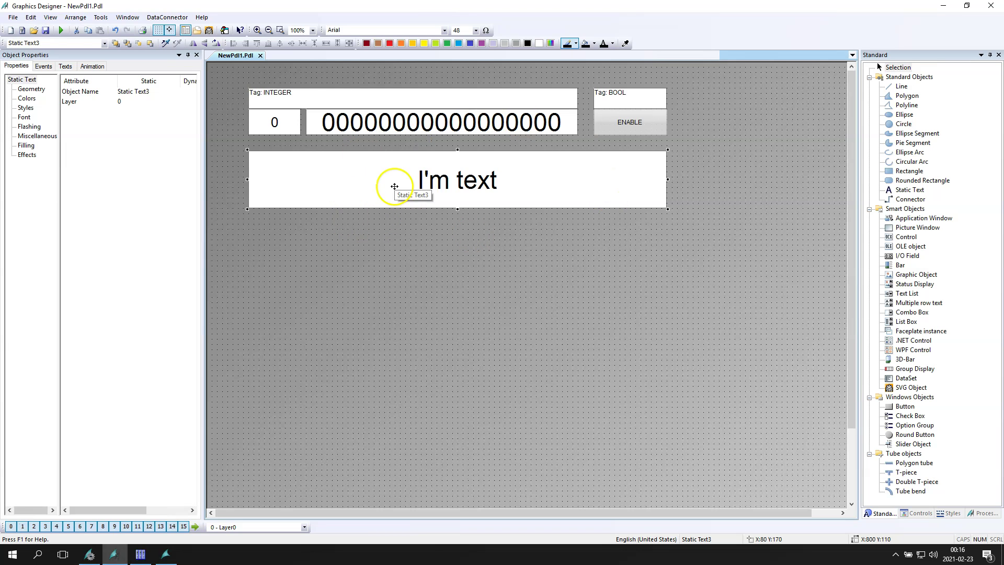
key(Escape)
click(347, 173)
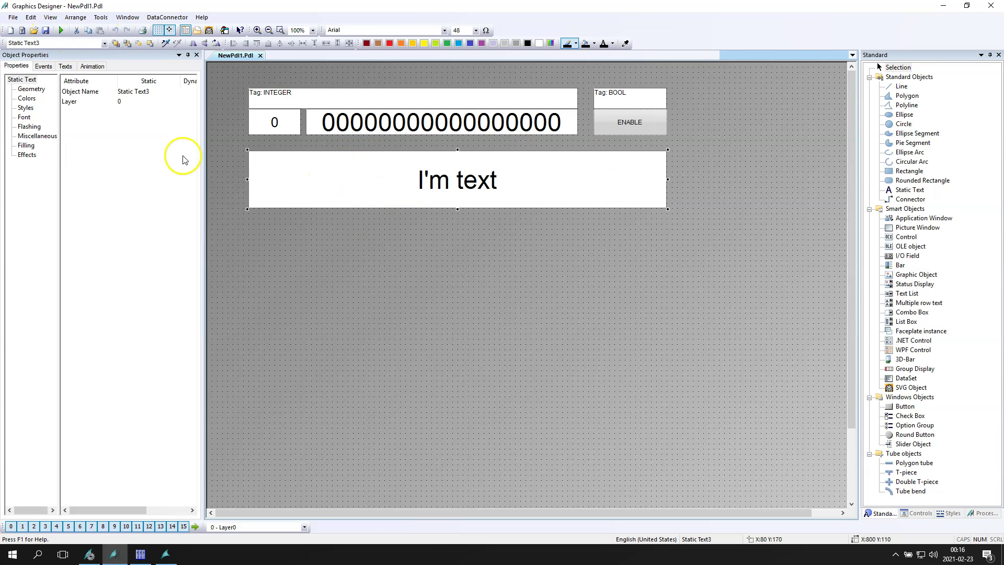
click(28, 155)
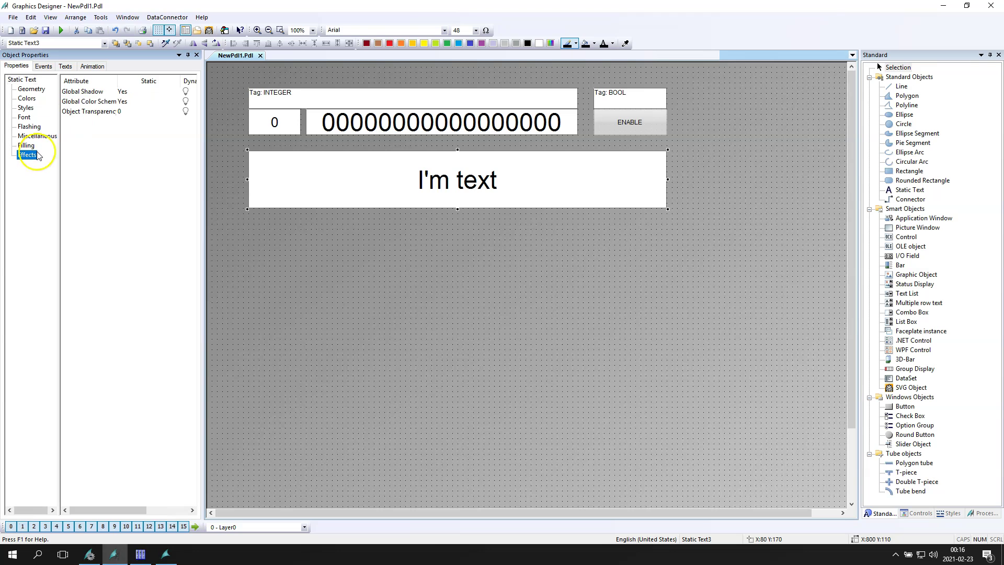
double_click(123, 101)
click(378, 326)
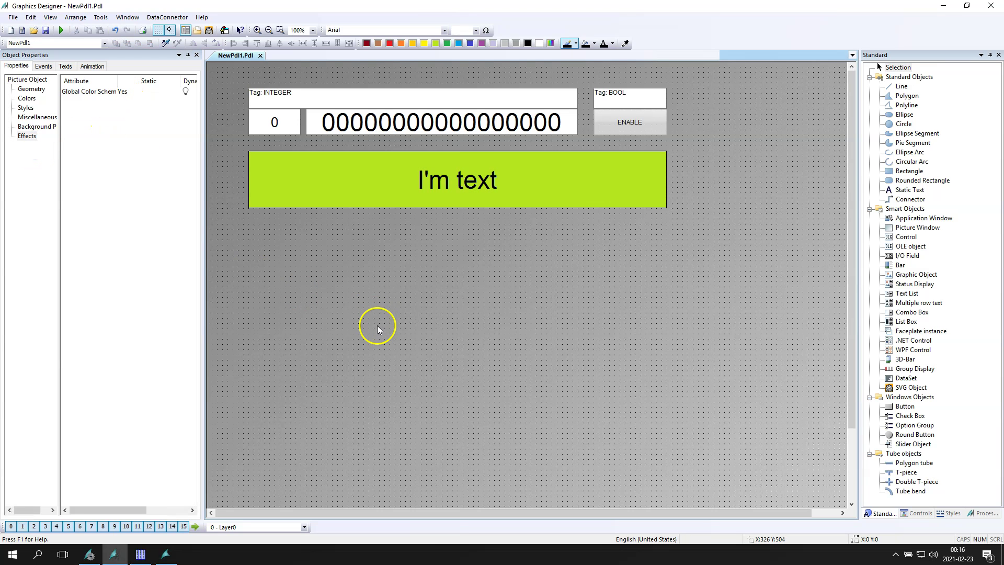
Set the green text box's Display to No so it is hidden by default
click(260, 164)
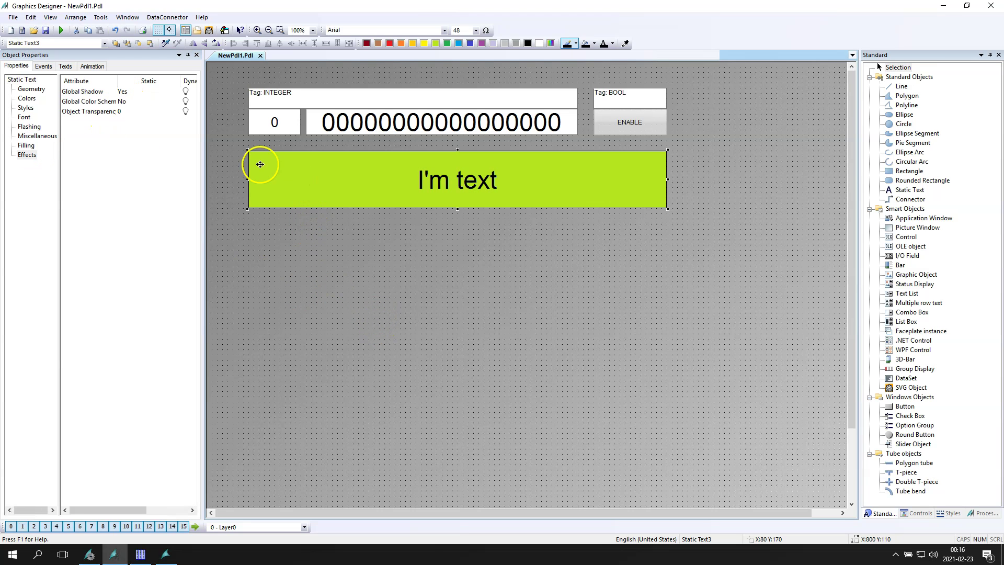
click(36, 136)
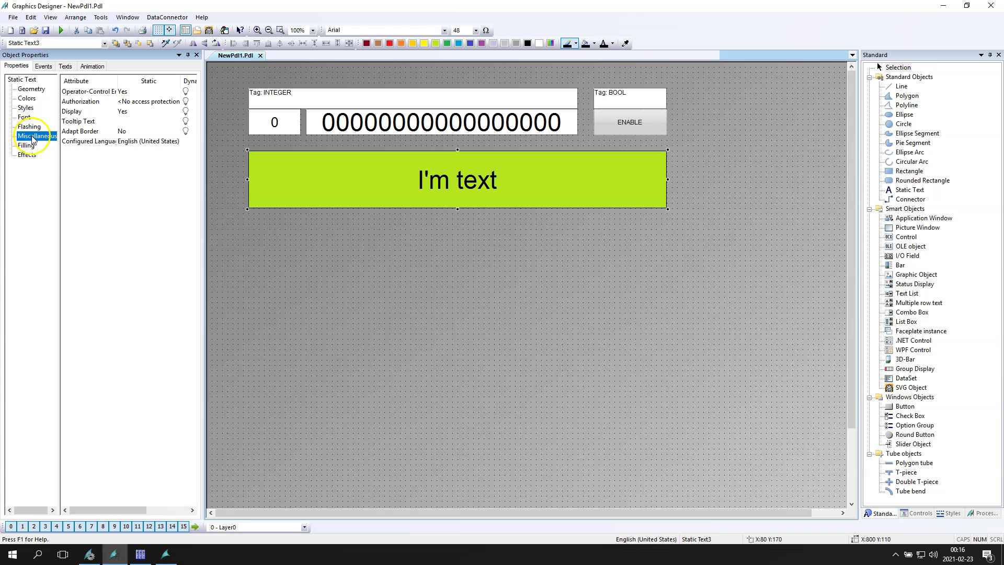
double_click(123, 112)
drag(181, 82, 153, 81)
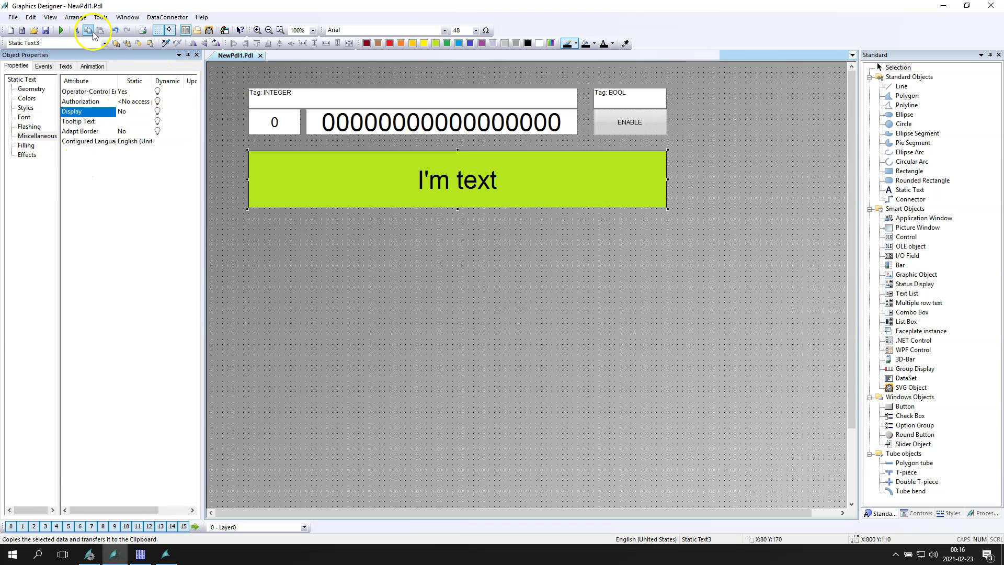
click(46, 32)
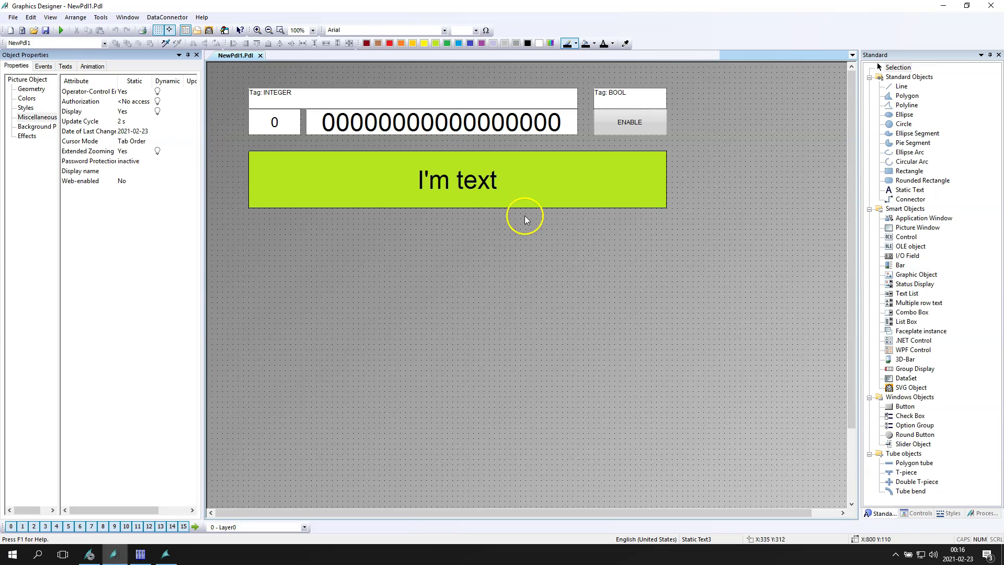
Review the ENABLE button and the binary field's output tag, then reselect the I'm text box
click(651, 128)
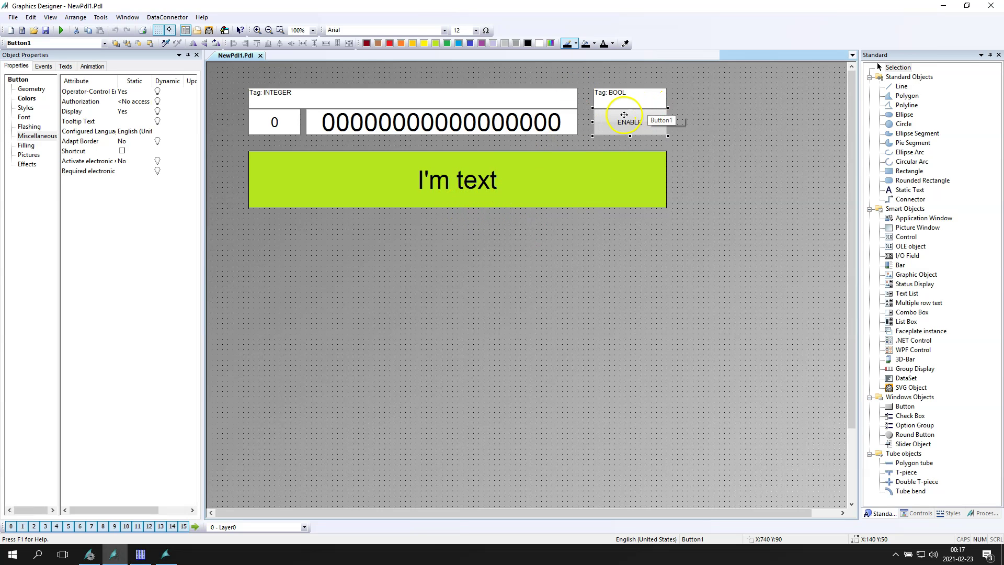
click(411, 116)
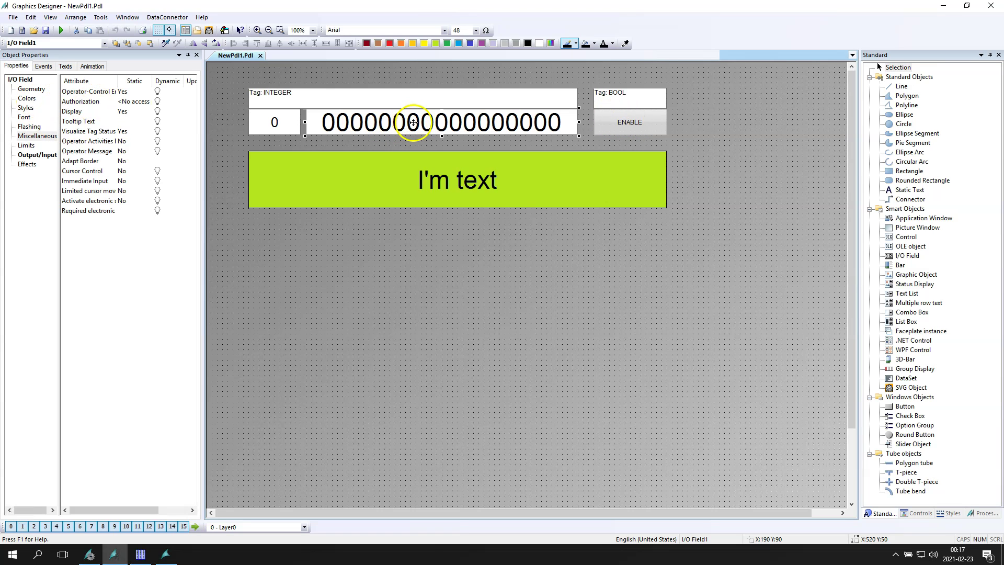
click(37, 155)
click(176, 110)
click(262, 203)
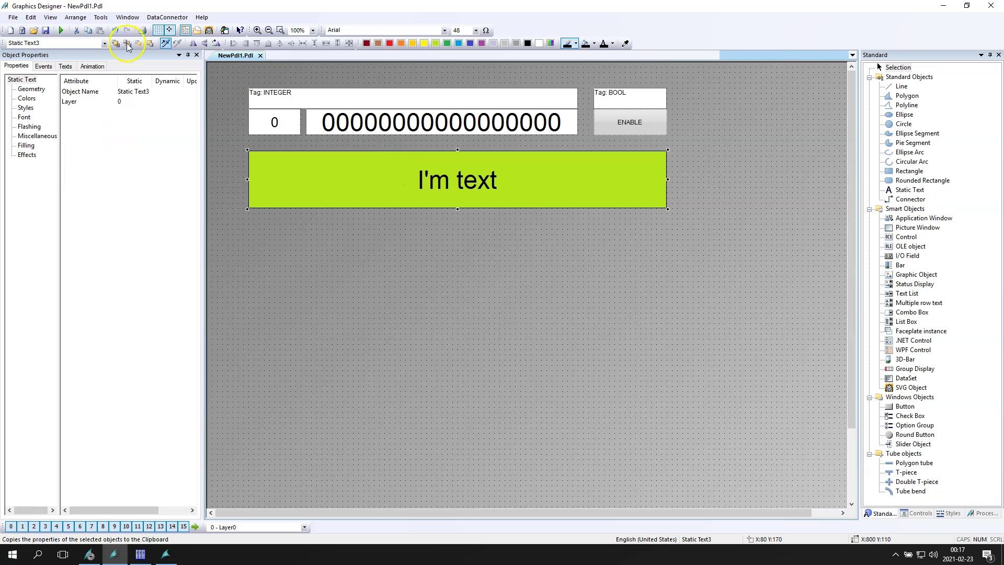
Give the text's Display a bit-based value-range dynamic on the INTEGER tag
click(37, 136)
click(162, 115)
right_click(162, 116)
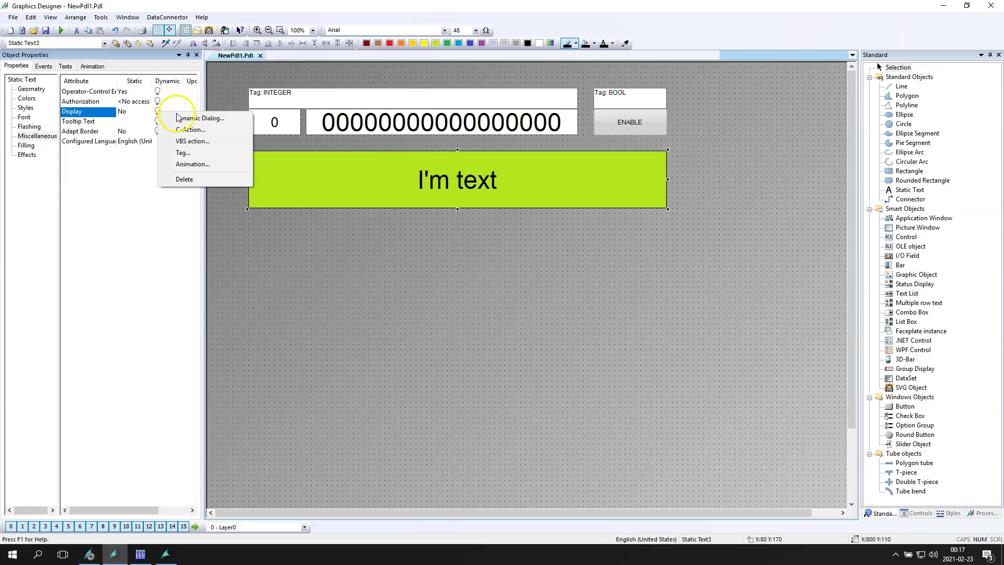
click(181, 120)
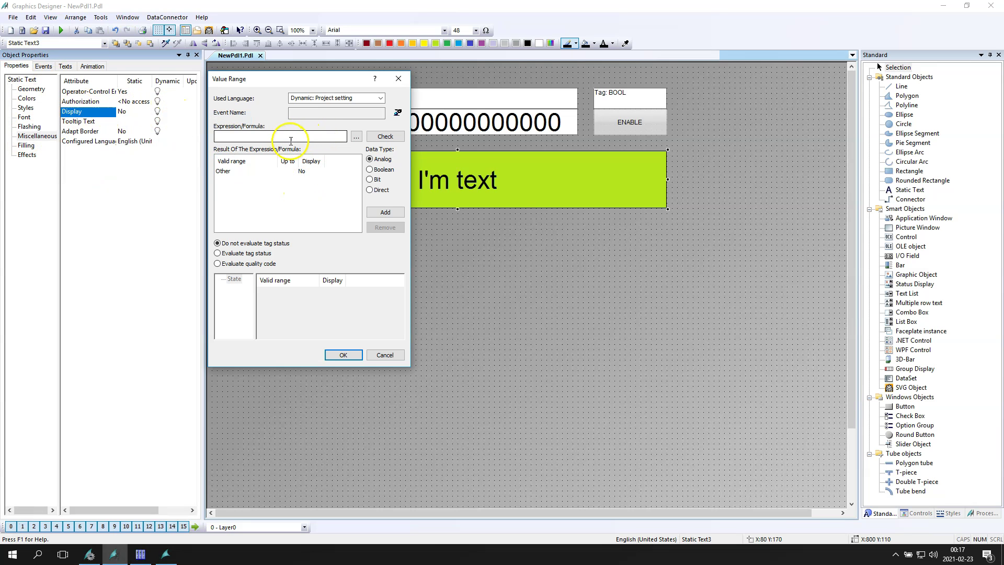
click(371, 181)
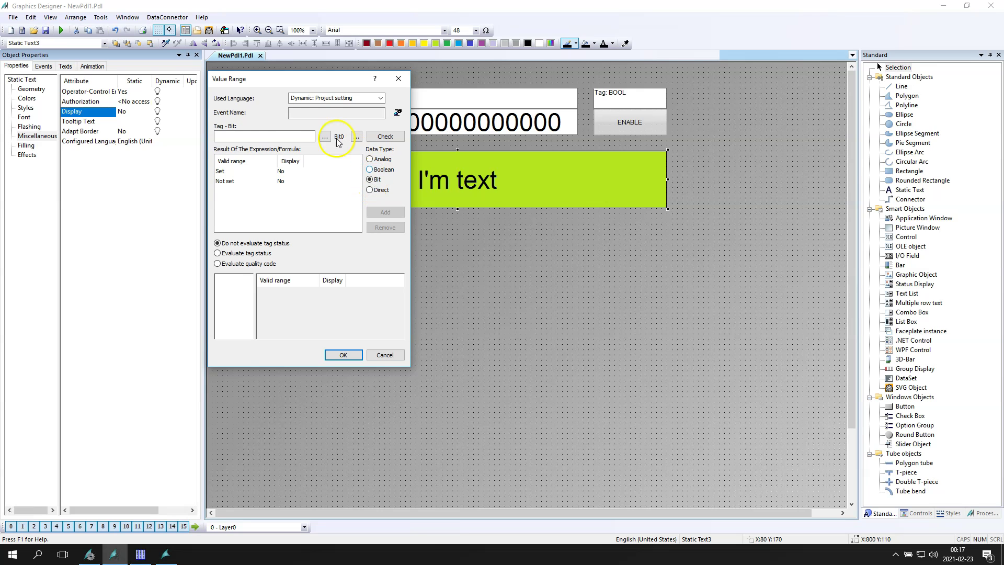
click(226, 137)
text('INTEGER')
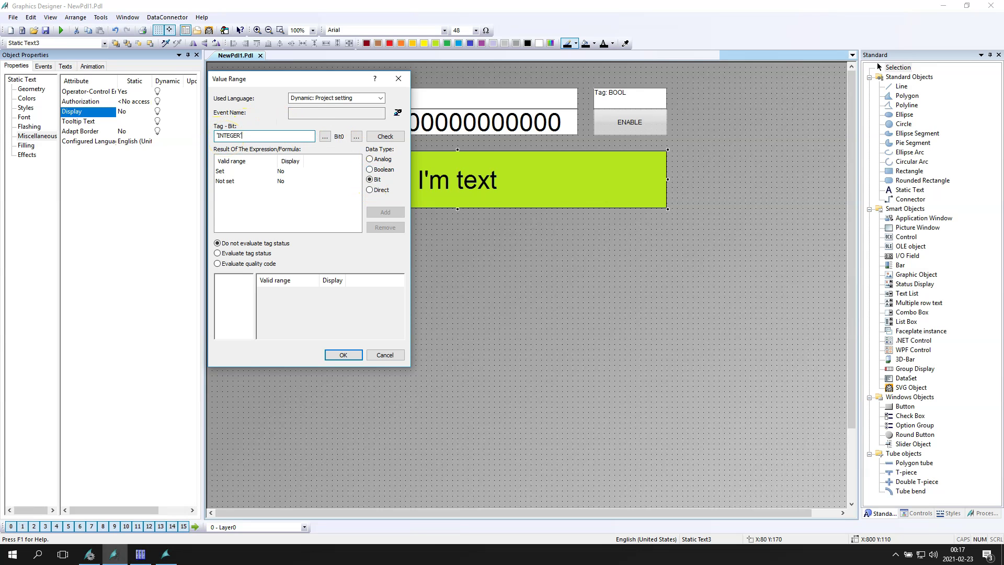
Show the text when the bit is set and choose bit 4 (0x10) as the tested bit
click(280, 171)
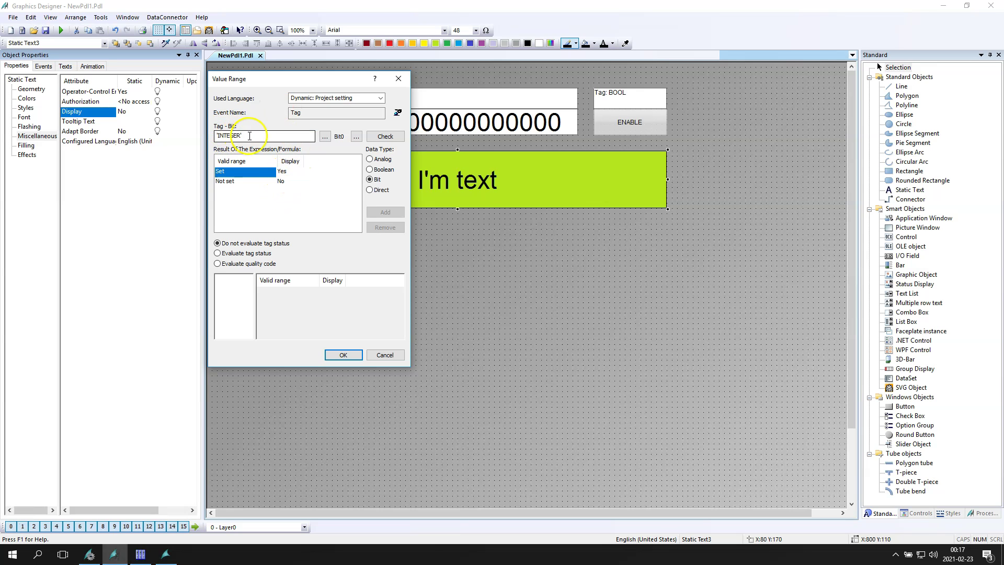
click(356, 136)
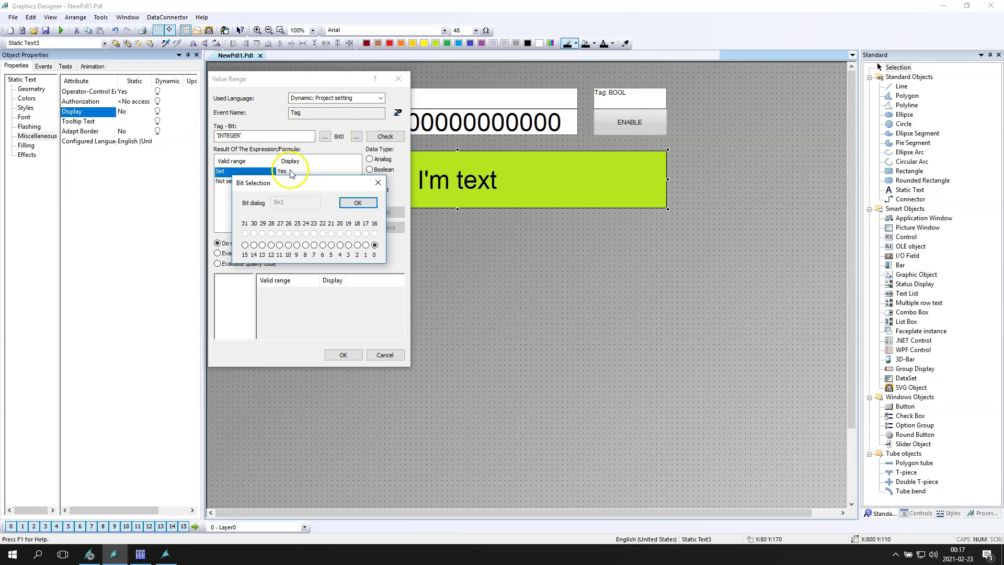
click(366, 245)
click(340, 245)
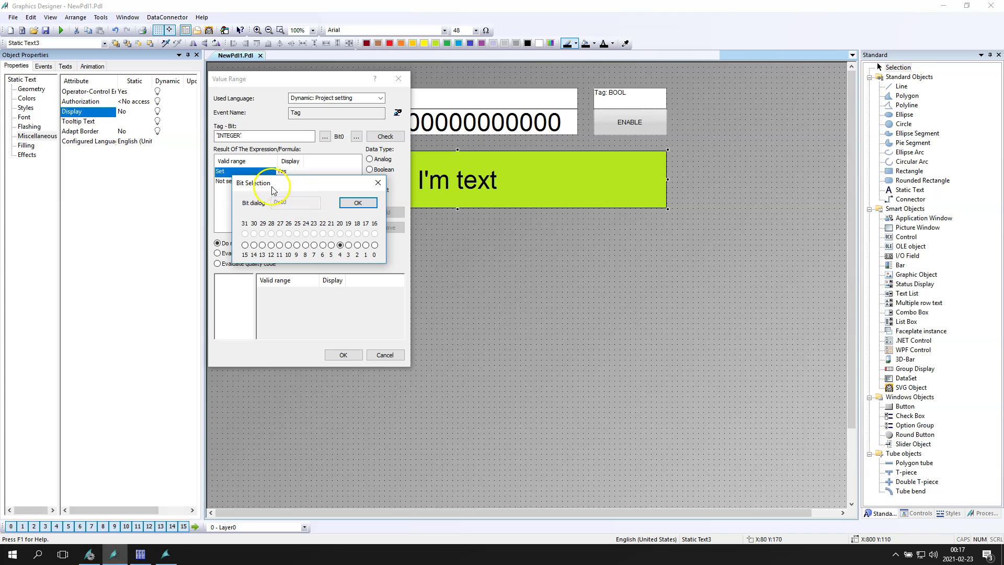
click(305, 246)
click(340, 245)
click(348, 246)
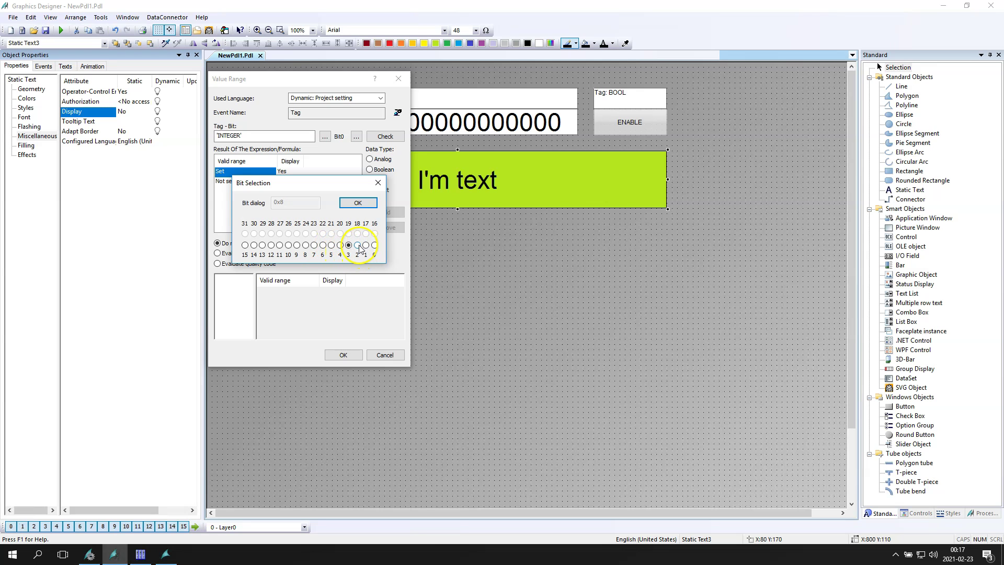
click(365, 245)
click(340, 245)
click(358, 203)
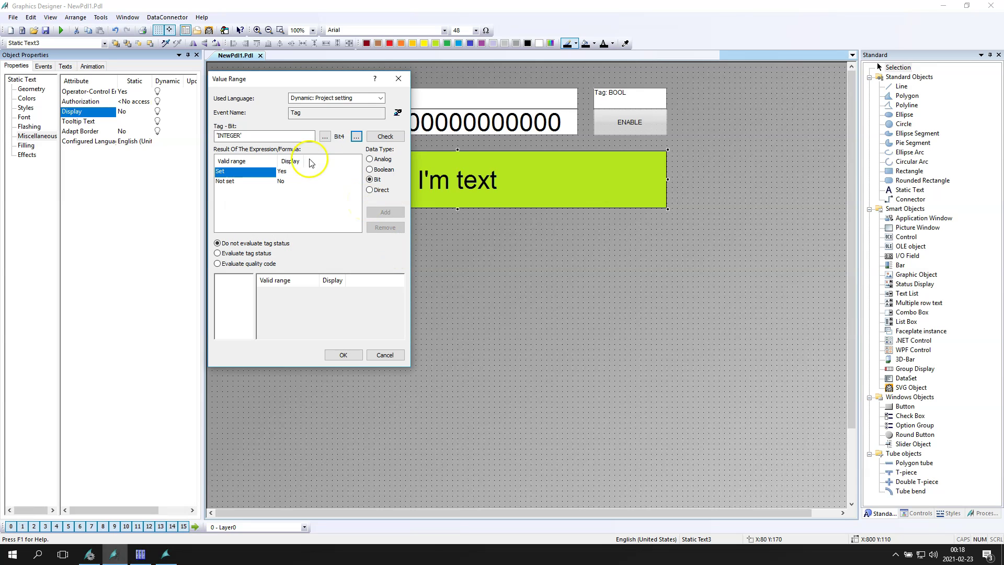
Apply the bit-4 display condition, enter INTEGER 24 in runtime, and return to the editor
click(341, 355)
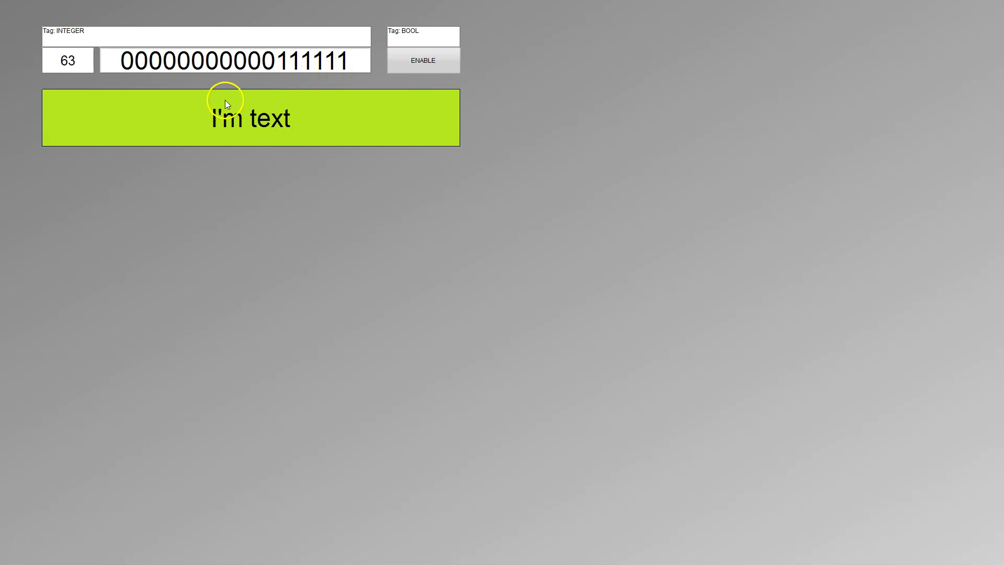
click(79, 58)
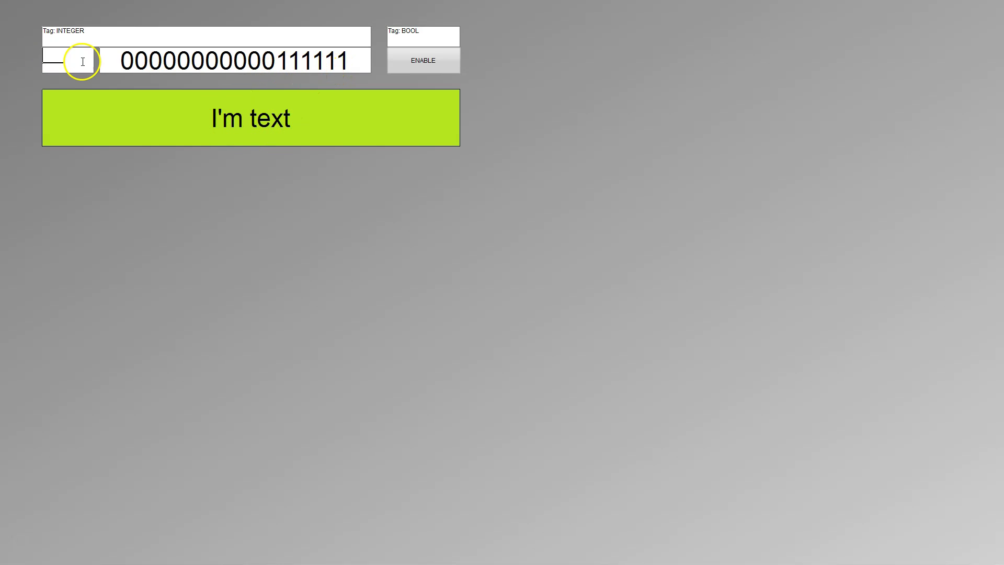
text(63)
key(Return)
text(24)
key(Return)
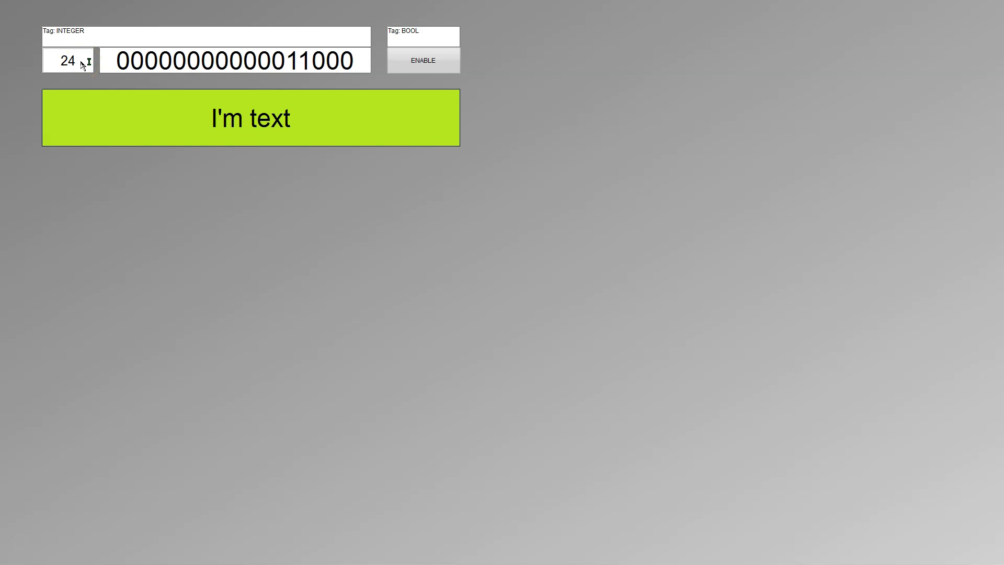
click(82, 61)
key(alt+Tab)
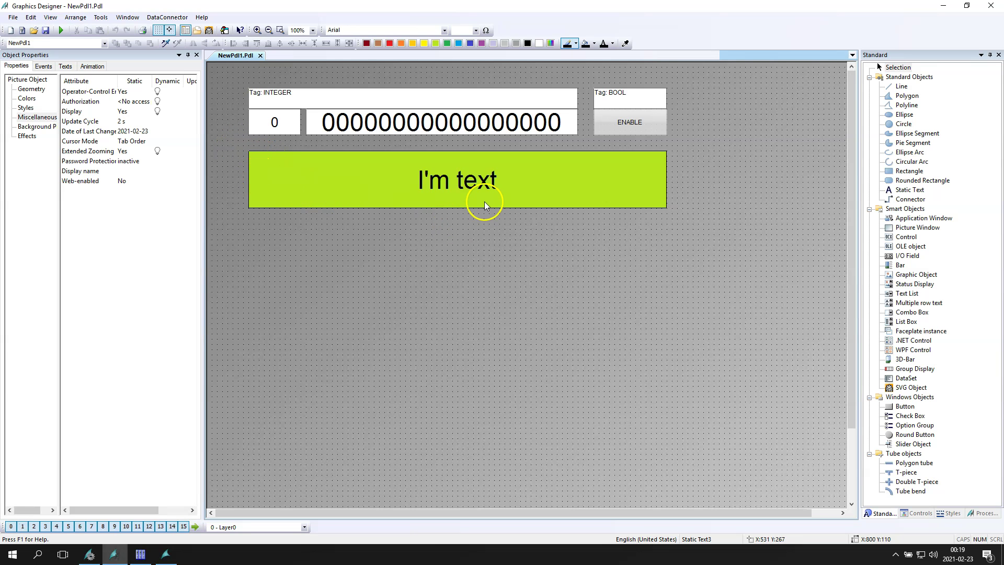
Copy the green I'm text panel to a new position just below it
click(459, 190)
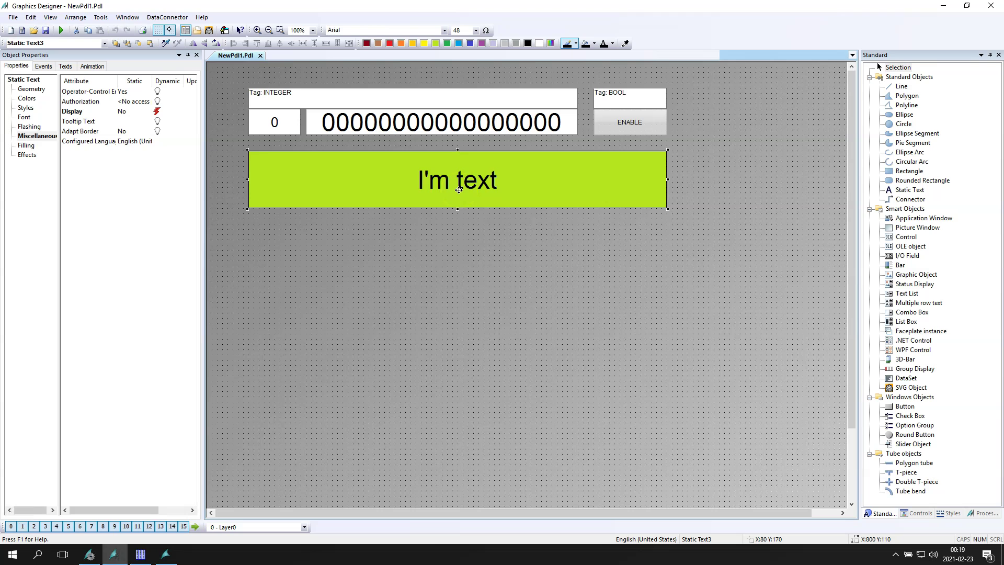
drag(460, 189, 452, 241)
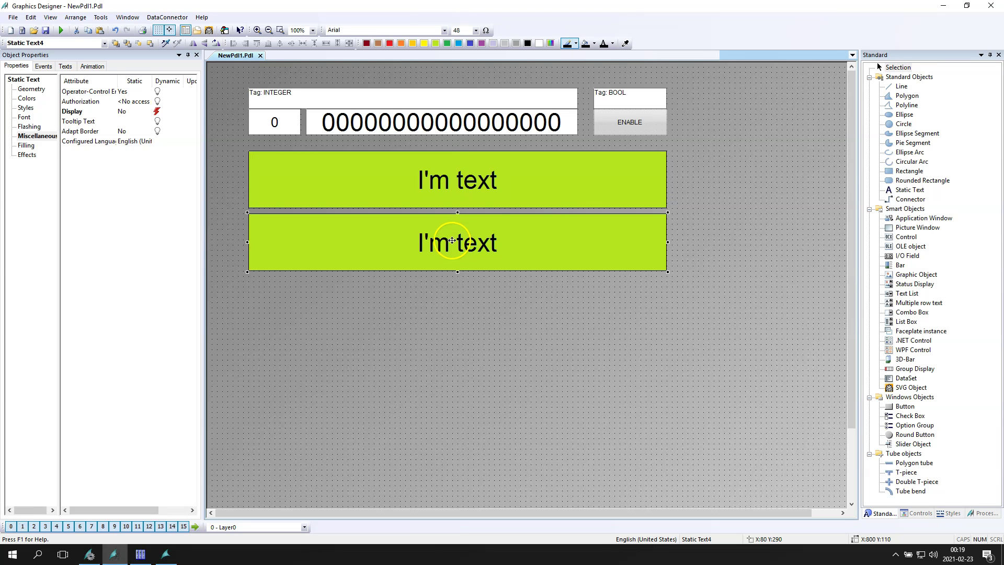
click(646, 123)
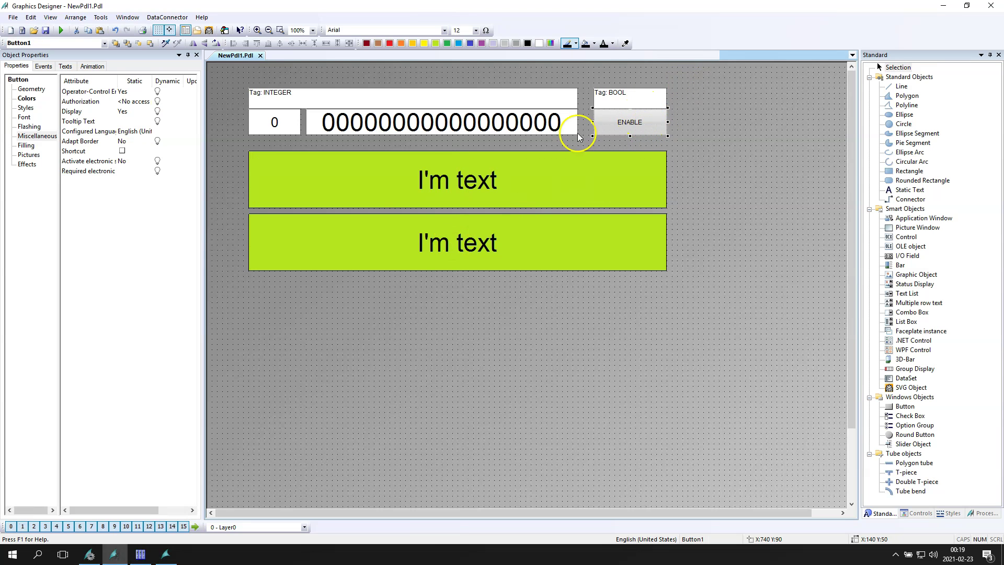
click(478, 258)
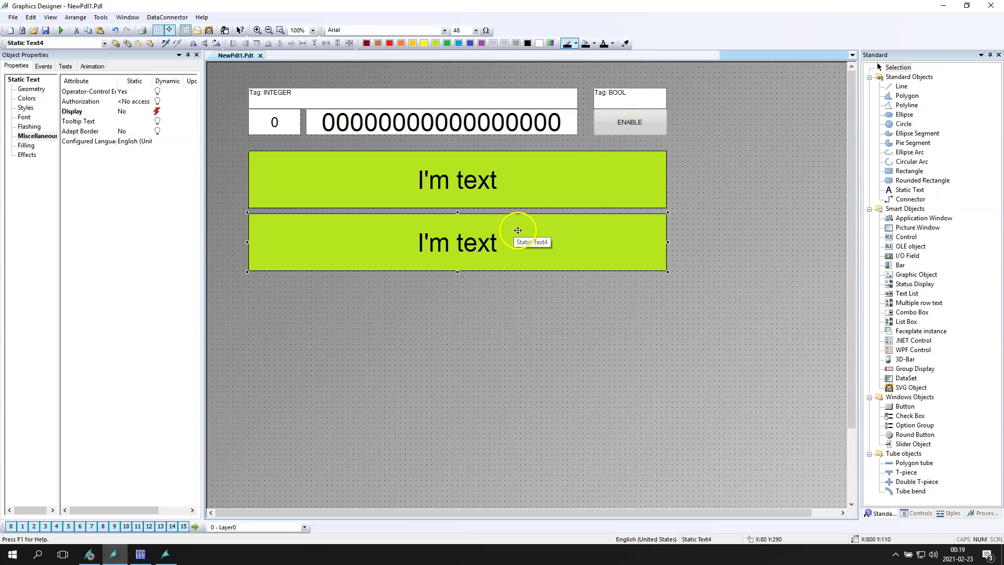
click(634, 119)
click(538, 247)
click(638, 123)
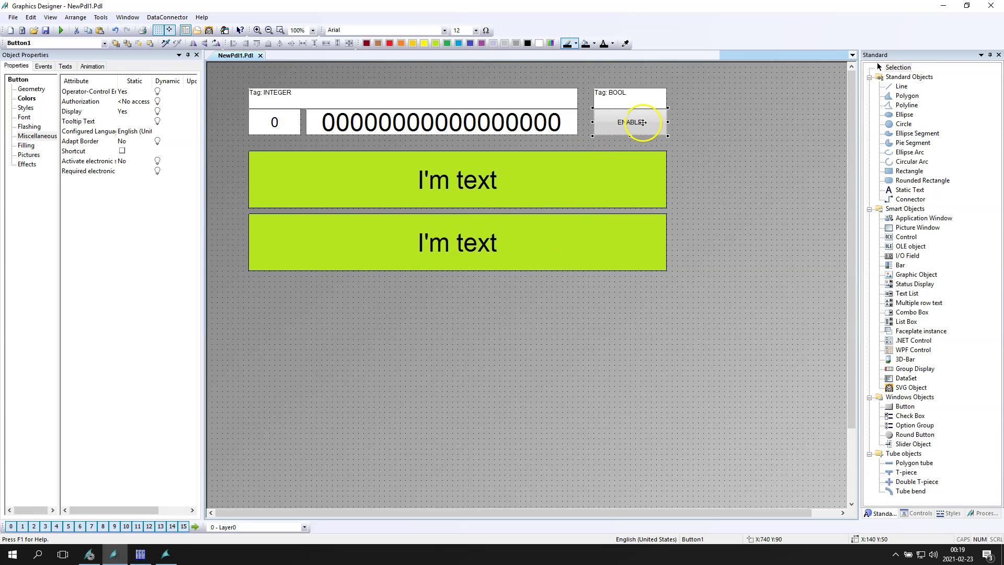
click(489, 238)
Change the copy's text to 'I'm text 2 : 2x dynamid dialog atributes' at size 36
double_click(504, 242)
click(387, 248)
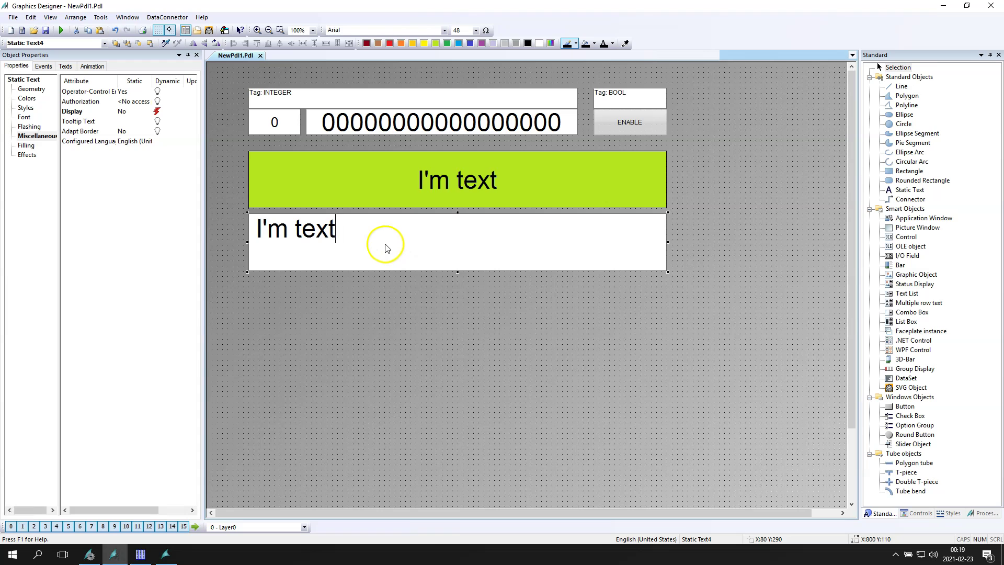
text(2)
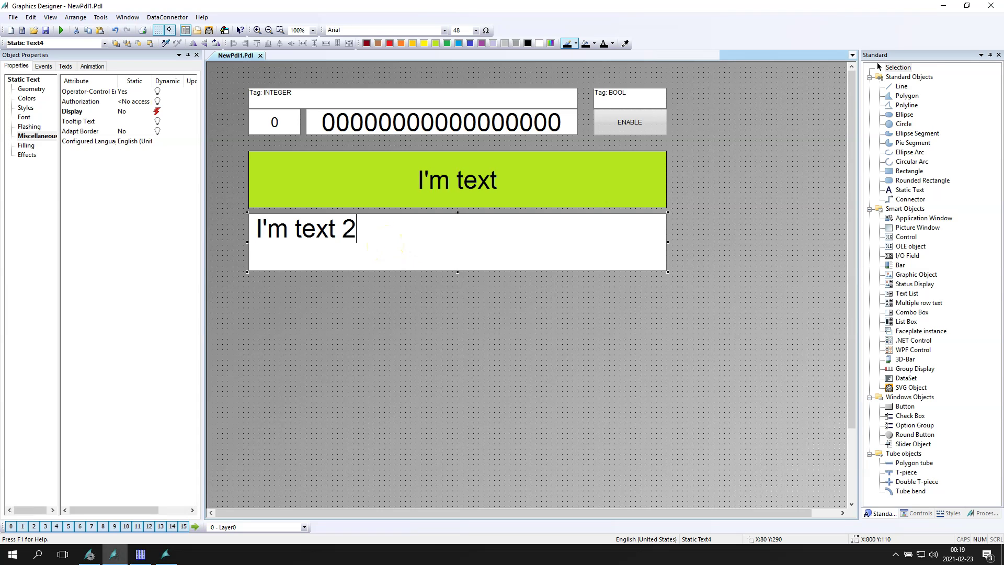
key(BackSpace)
text(2 : 2x dynamid dia)
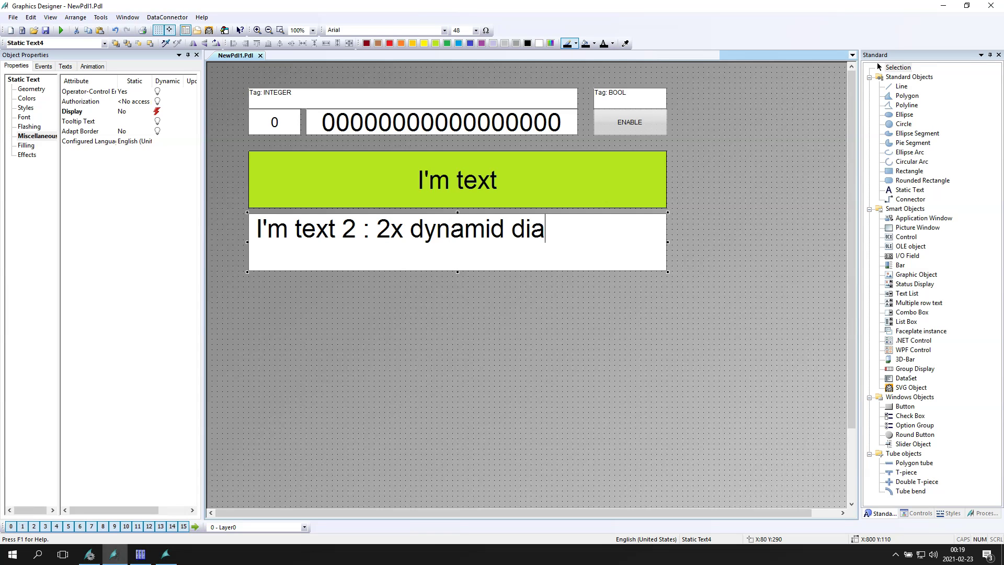
text(log atri)
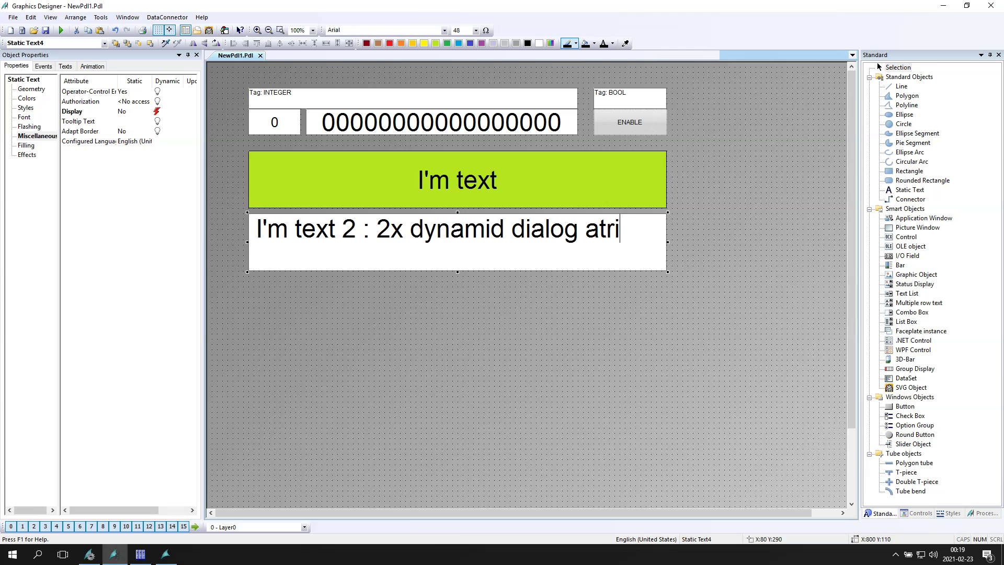
text(butes)
key(Return)
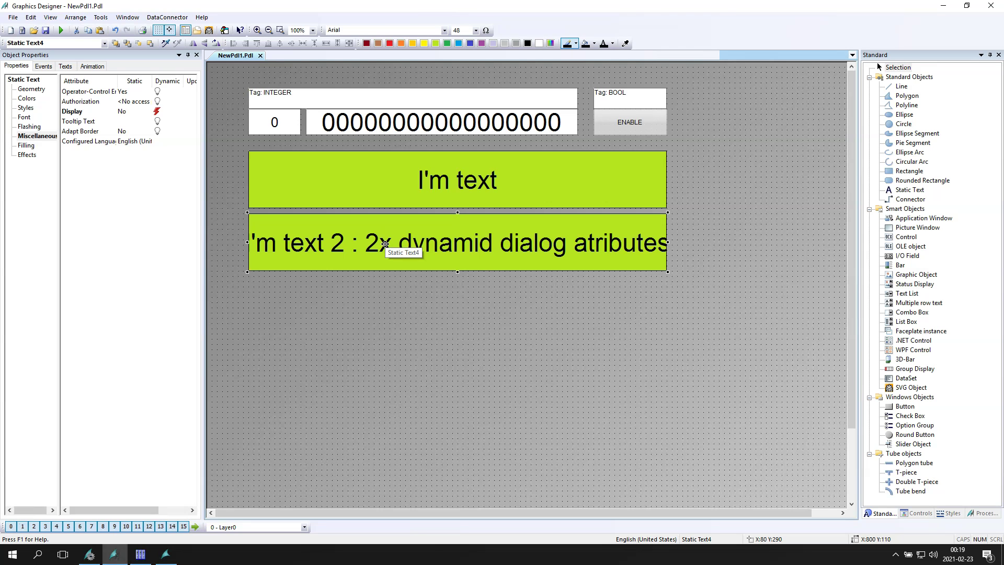
click(476, 30)
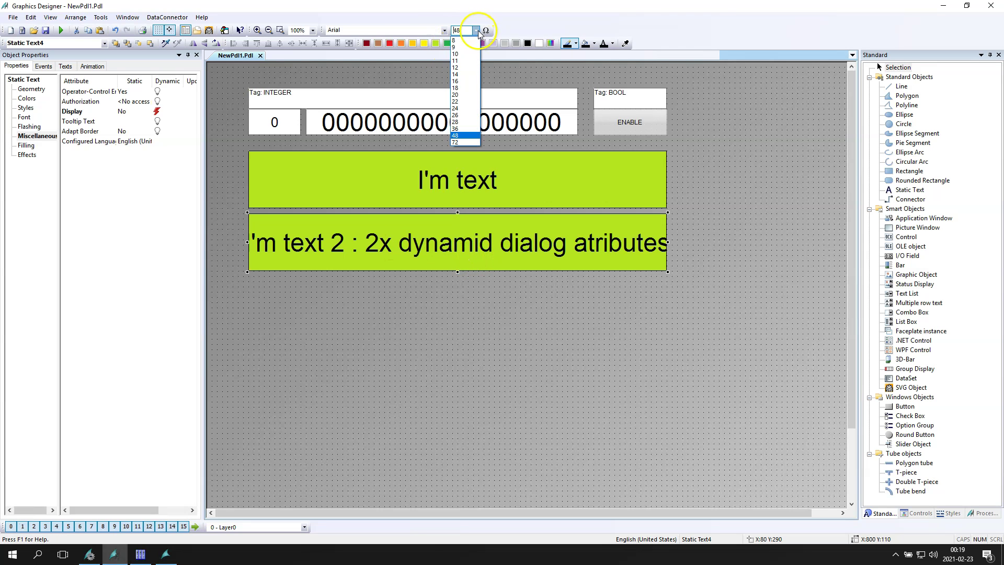
click(456, 129)
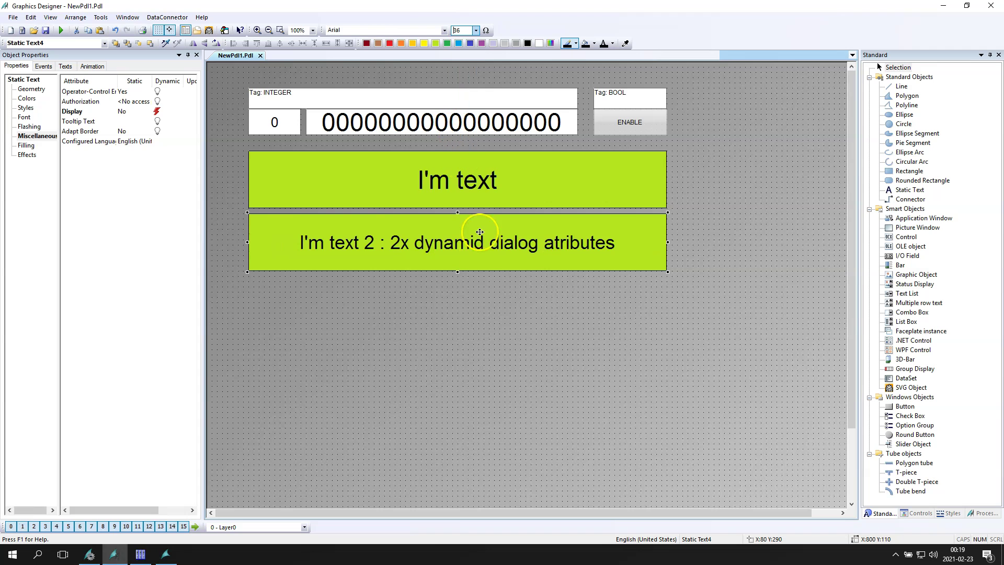
click(437, 313)
Correct the typo 'dynamid' to 'dynamic' in the lower panel's text
double_click(488, 257)
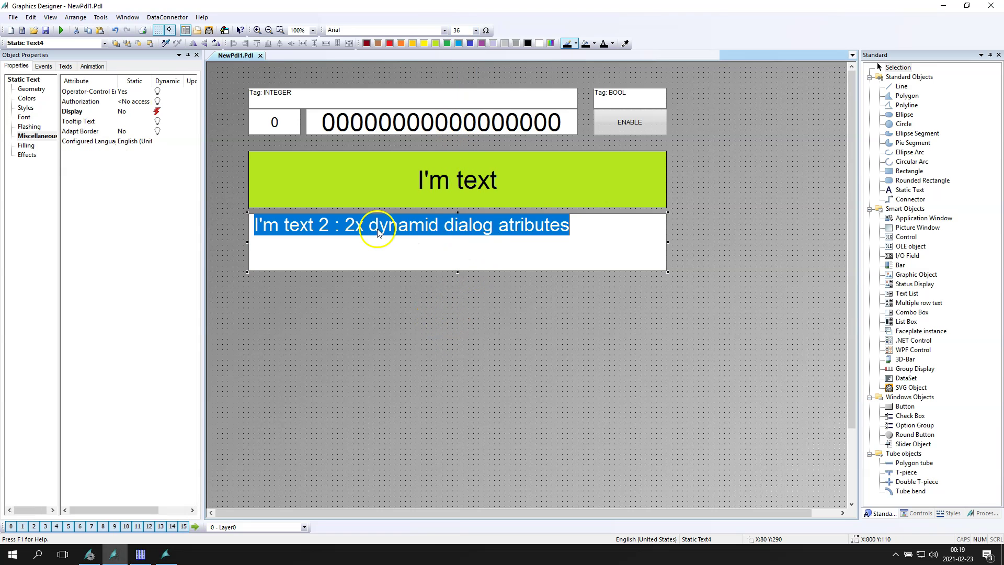
click(440, 226)
key(BackSpace)
text(c)
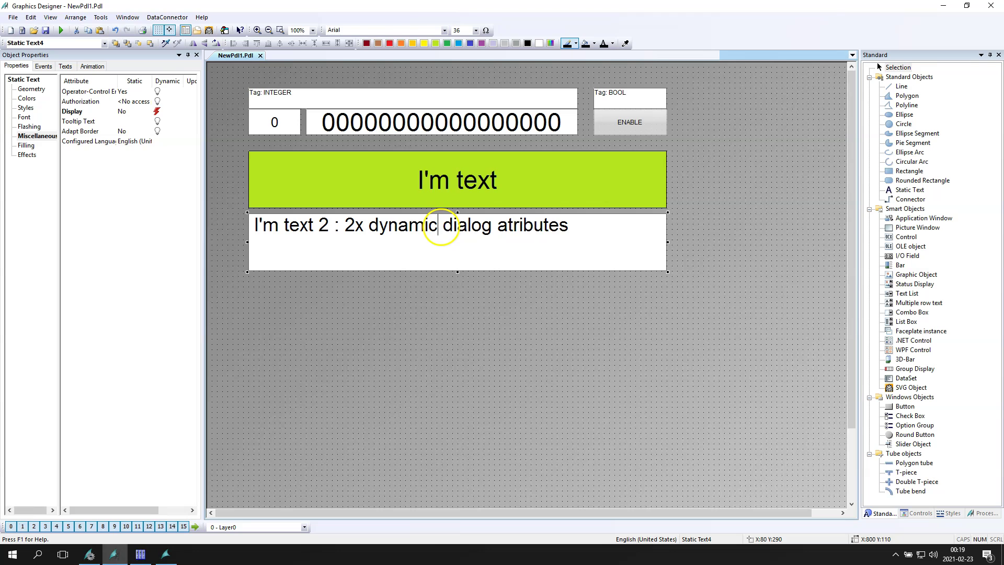
key(Escape)
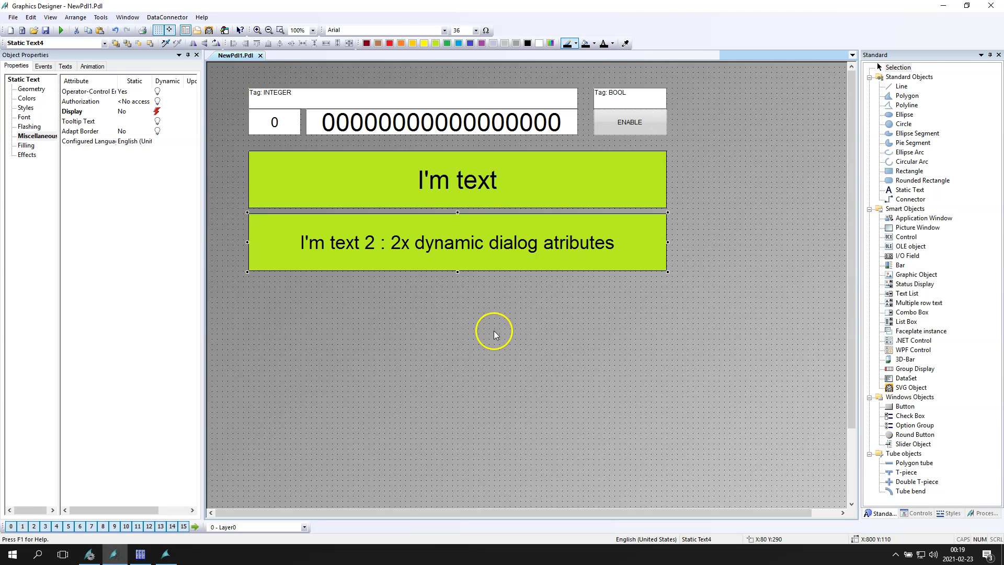
click(514, 380)
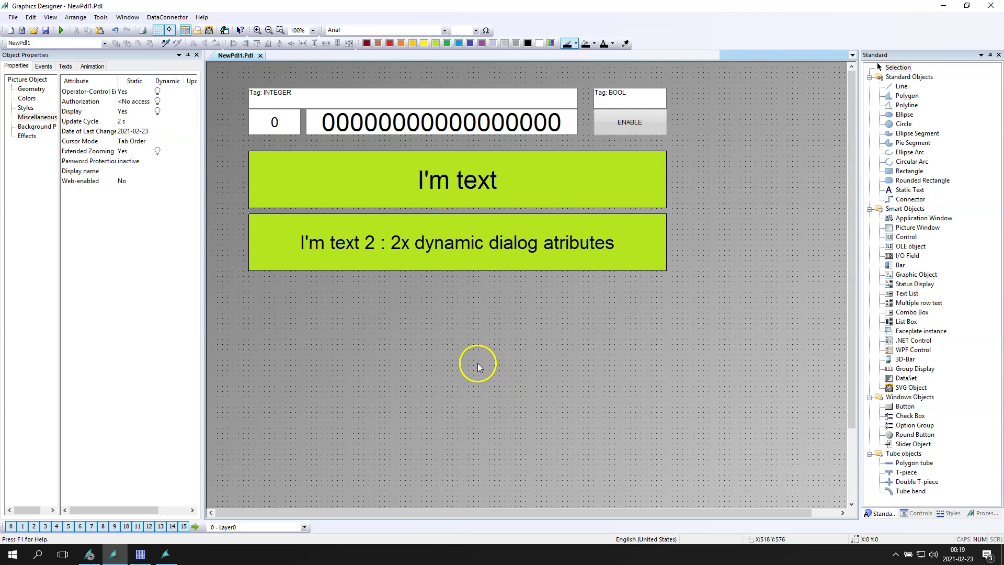
Set I'm text 2's Display to the Boolean expression ('INTEGER' & 0x10) > 1, checked error-free
click(395, 256)
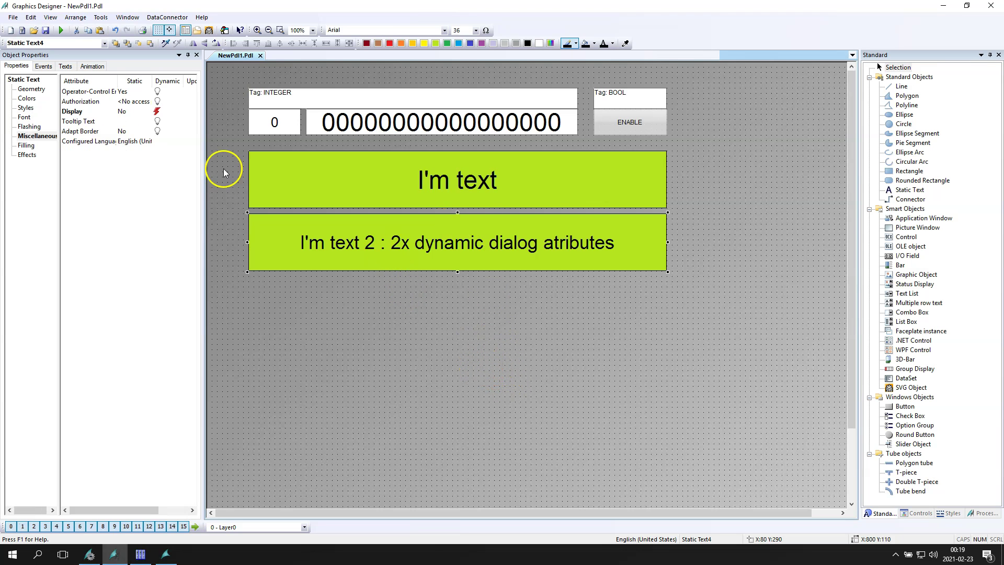
double_click(156, 111)
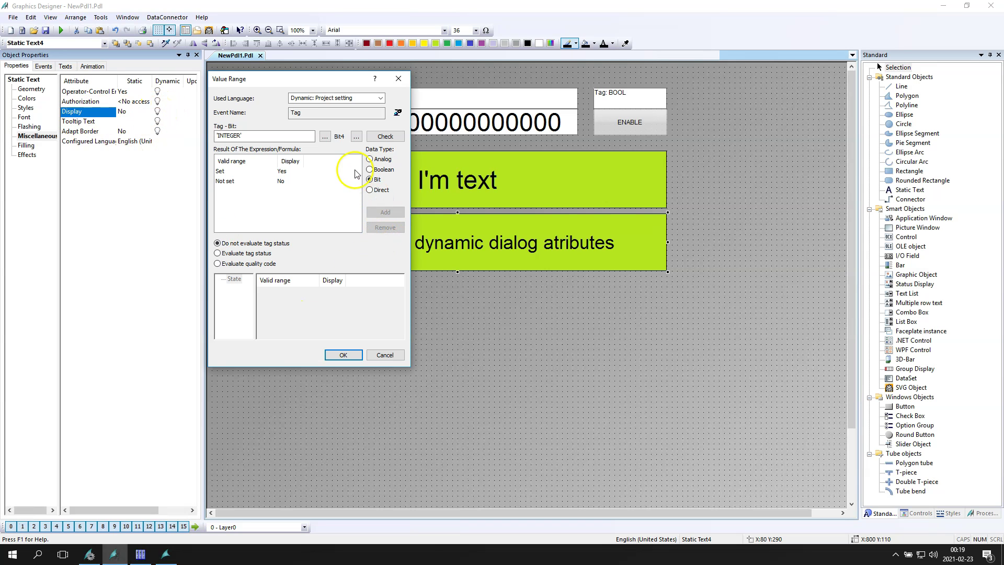
click(370, 170)
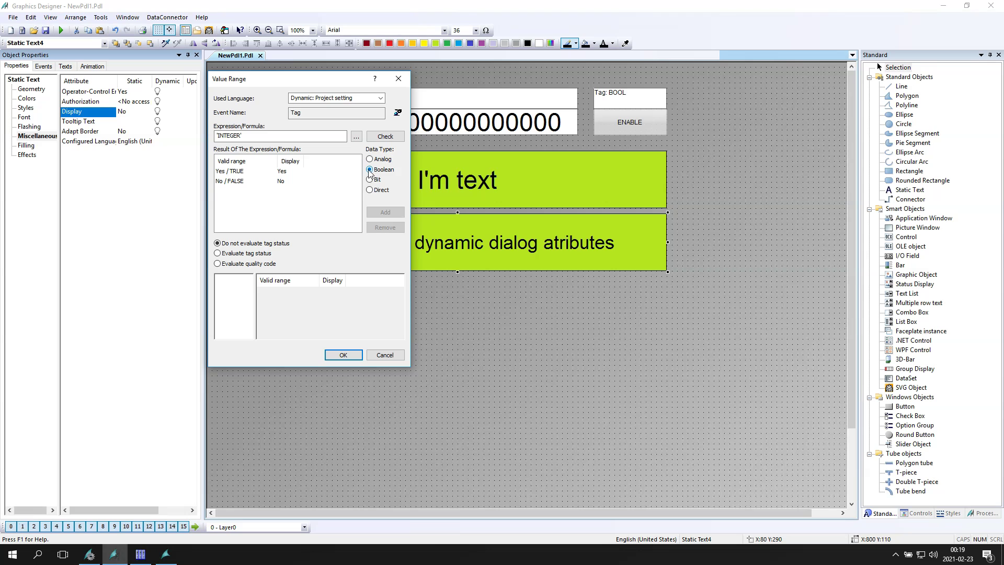
click(269, 137)
text(()
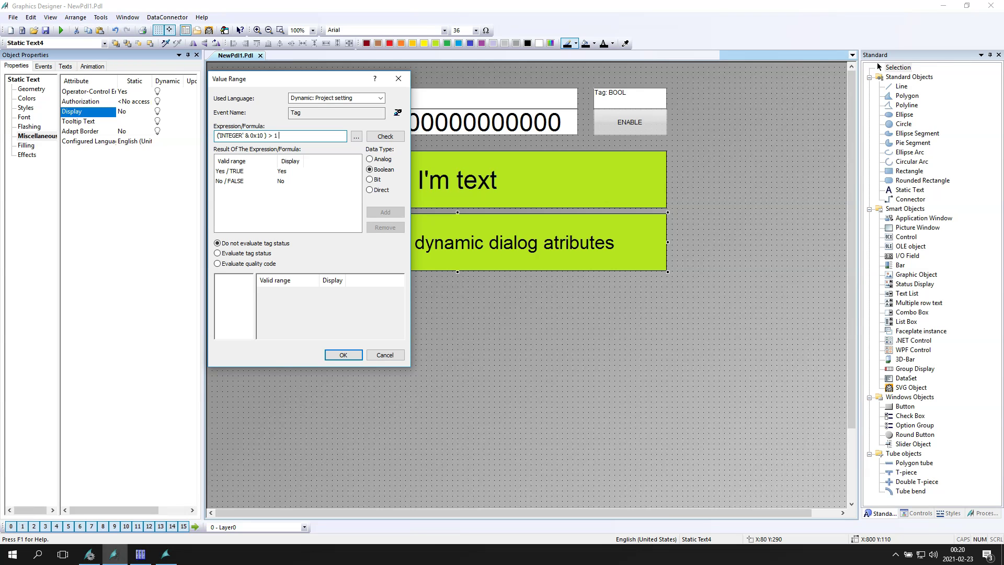
drag(293, 136, 179, 141)
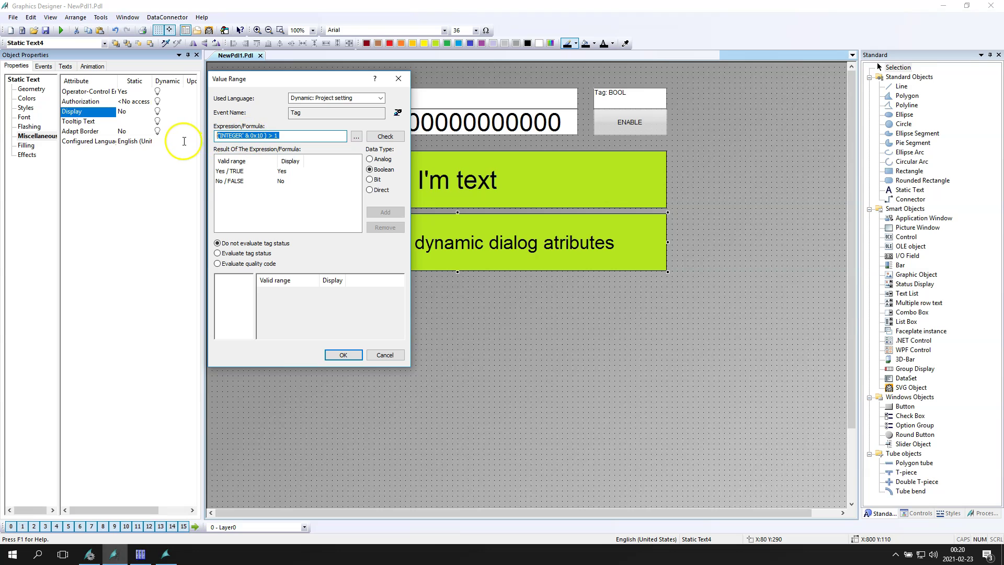
click(389, 137)
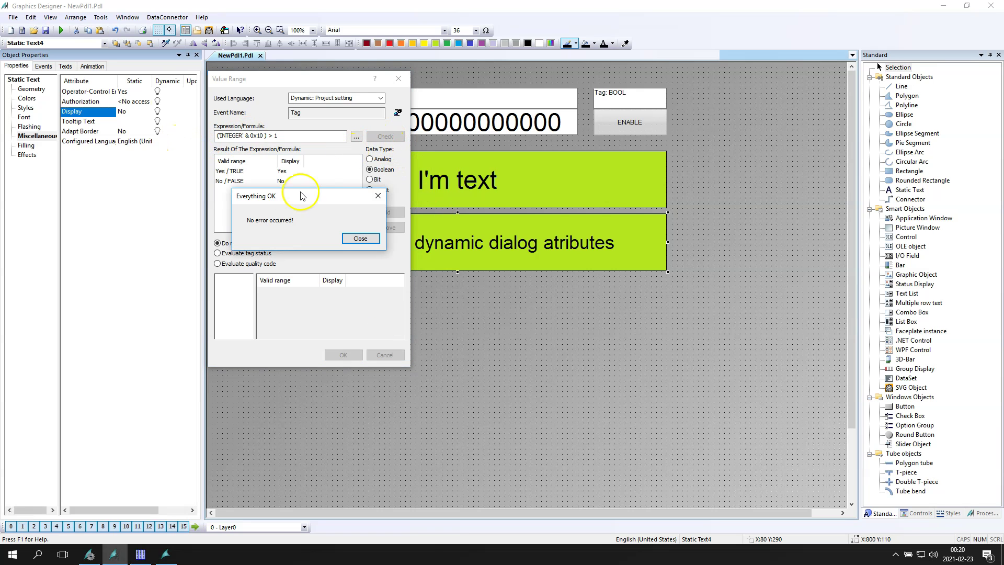
click(350, 239)
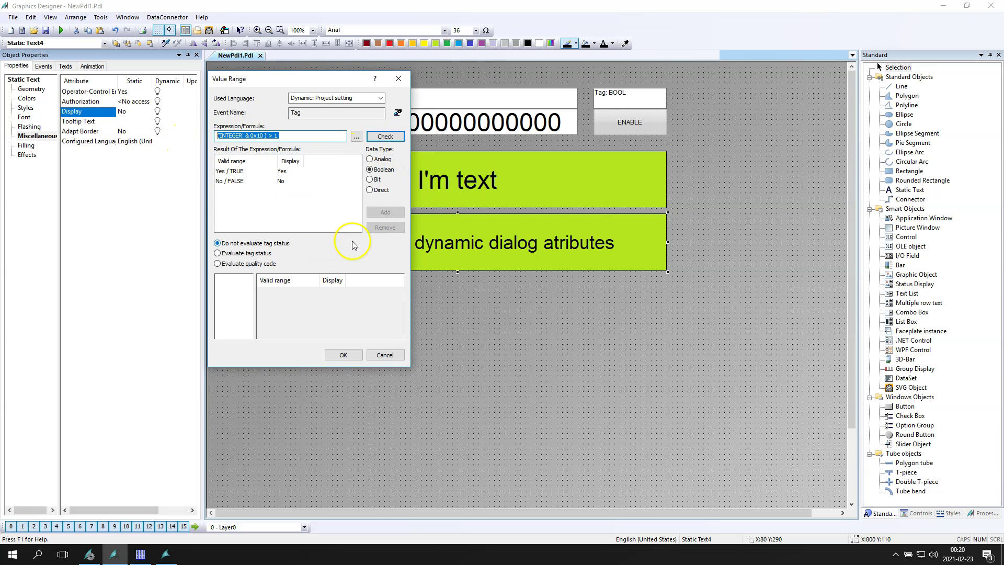
click(346, 358)
Test the picture in Runtime with INTEGER at 24, cancelling an edit of the binary value field
click(414, 347)
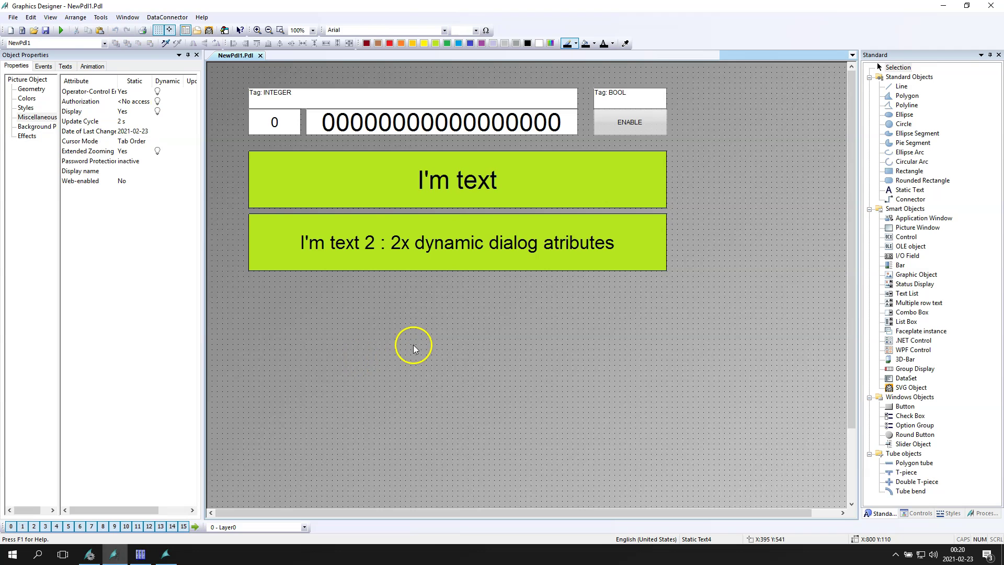
click(59, 30)
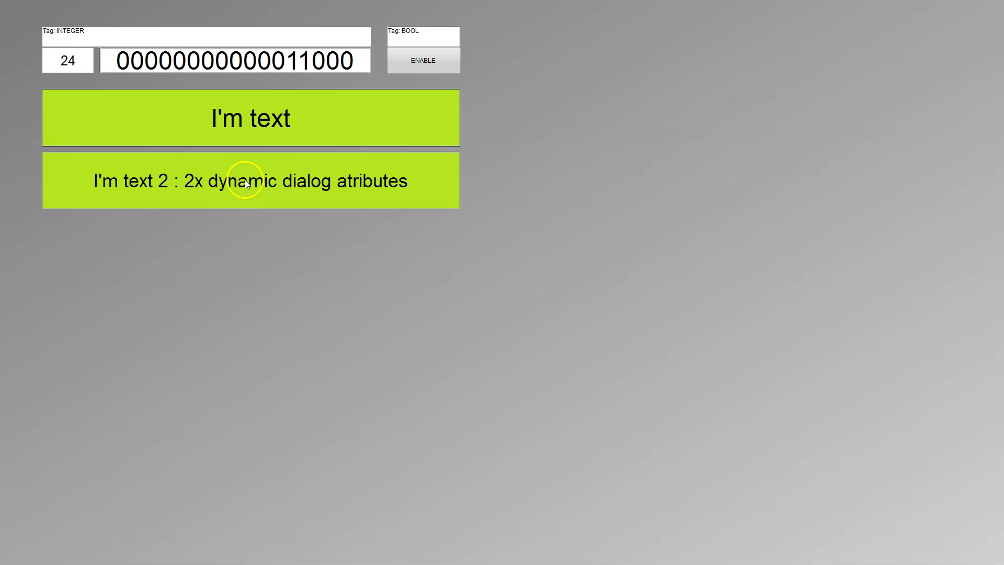
click(307, 66)
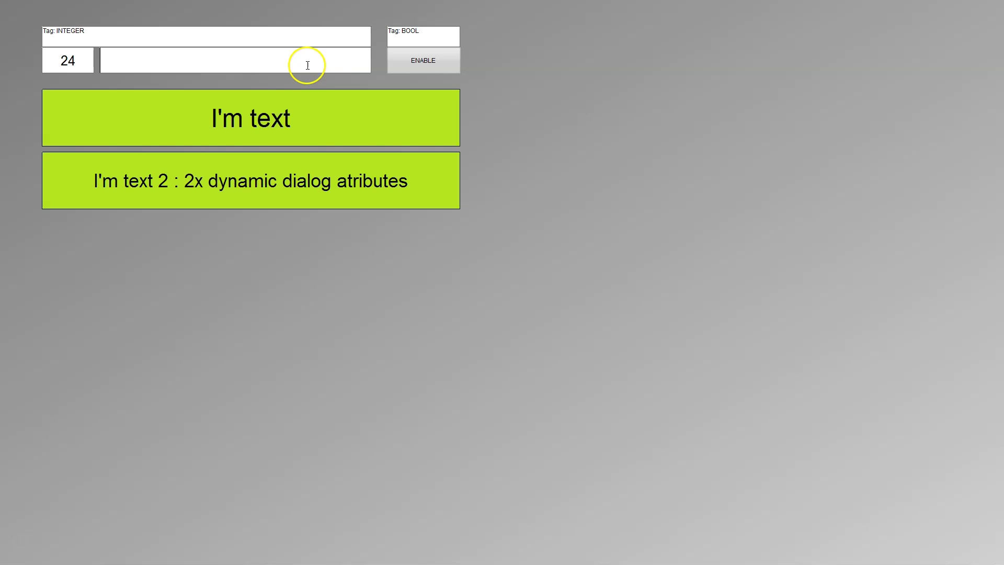
text(1)
key(Escape)
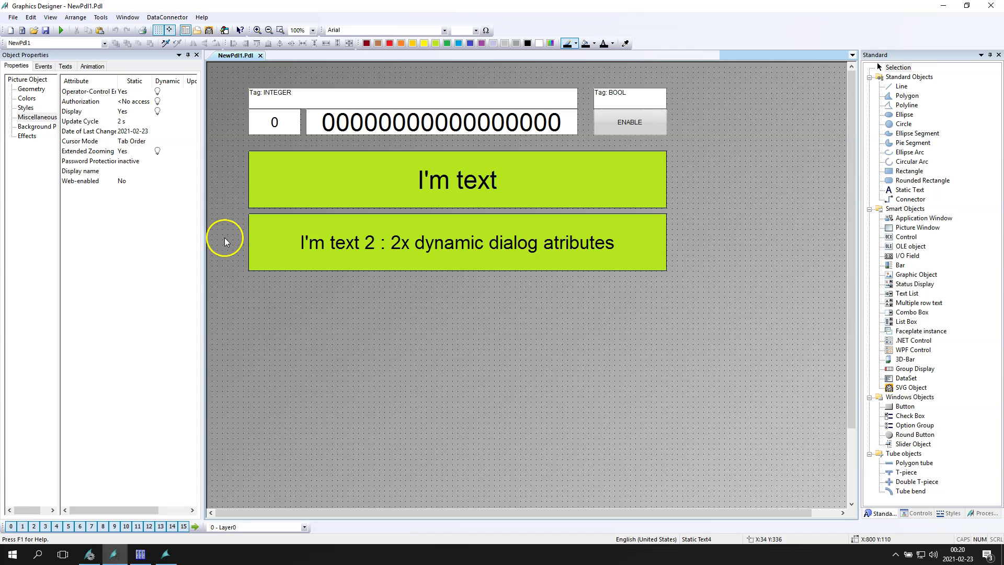
Inspect the ENABLE button's dynamic background colour settings and close them unchanged
click(660, 132)
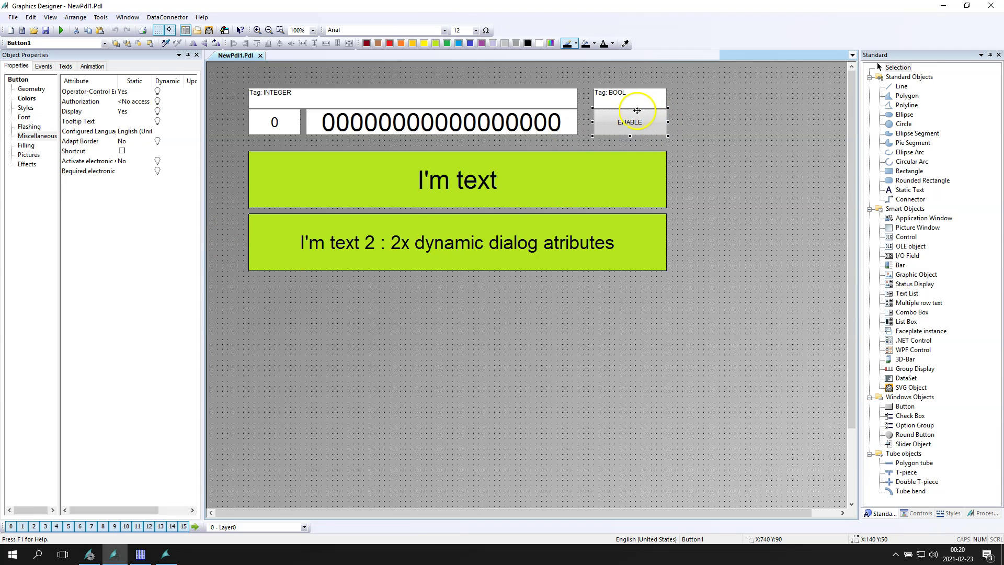
click(30, 99)
double_click(157, 111)
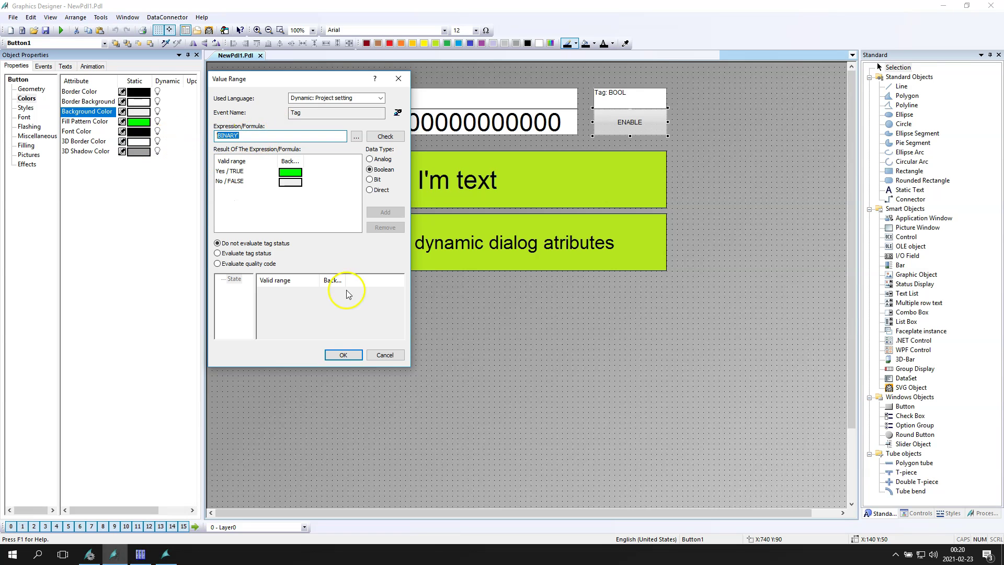
click(385, 354)
Append "& 'BINARY'" to the I'm text 2 box's Display formula
click(474, 250)
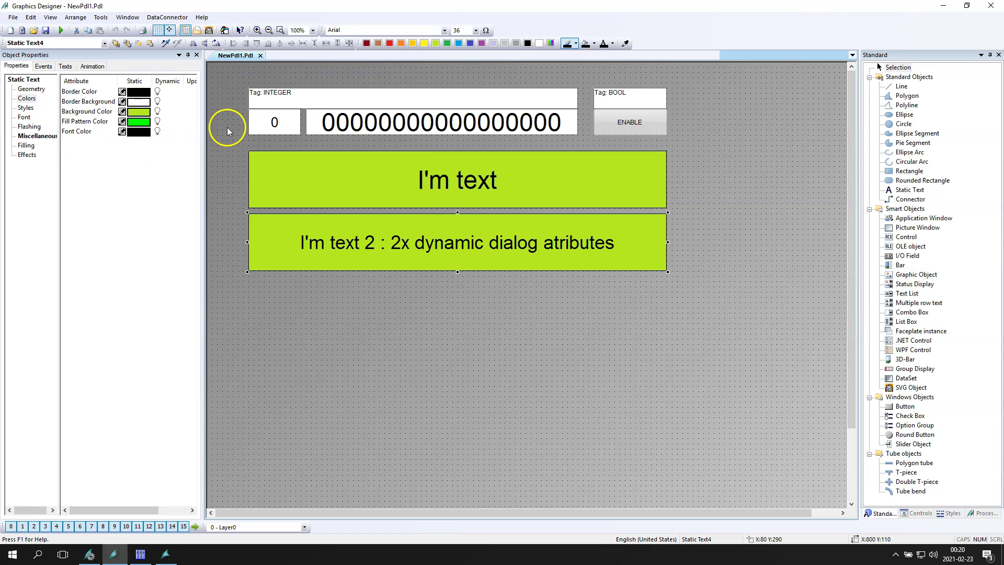
click(37, 135)
double_click(157, 112)
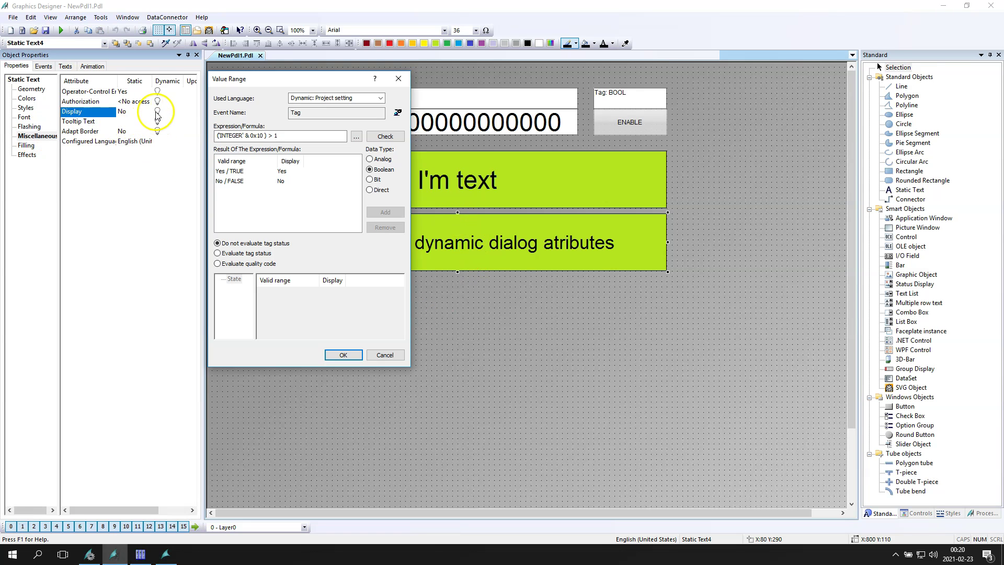
click(292, 136)
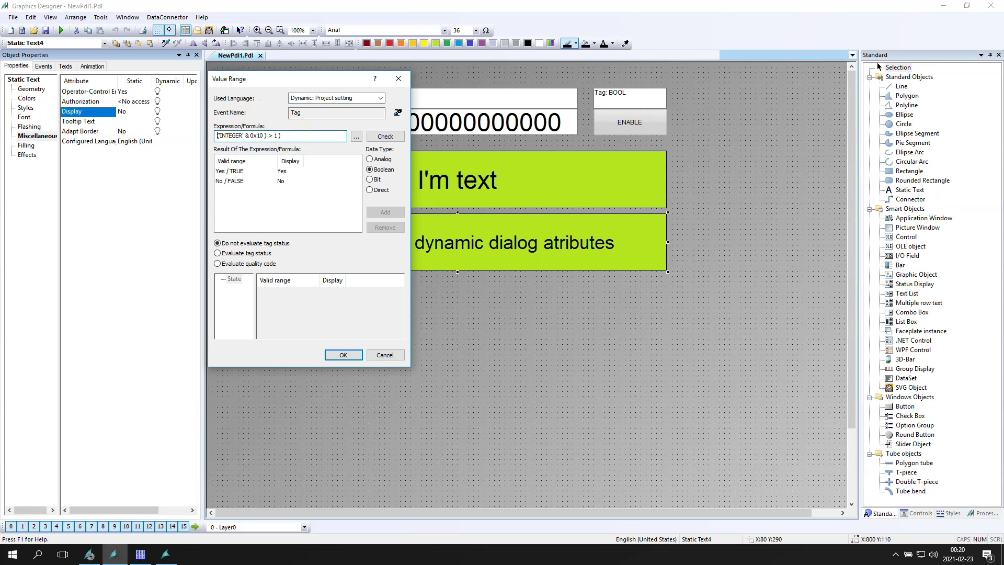
text(()
text() & 'BINARY' == 1)
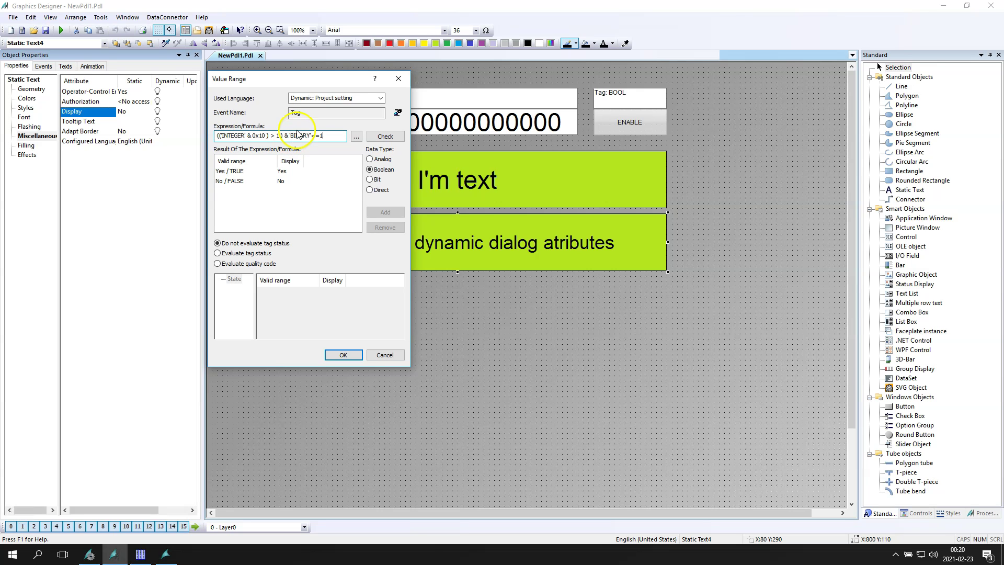
Fix the formula's parentheses, check it reports no errors, and apply the new display condition
click(385, 136)
click(355, 240)
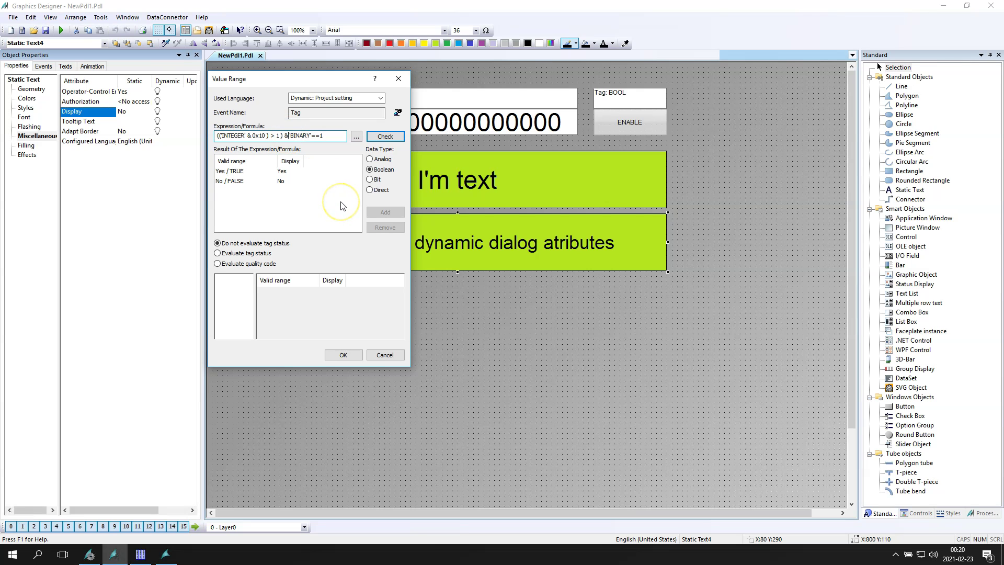
text(()
click(390, 136)
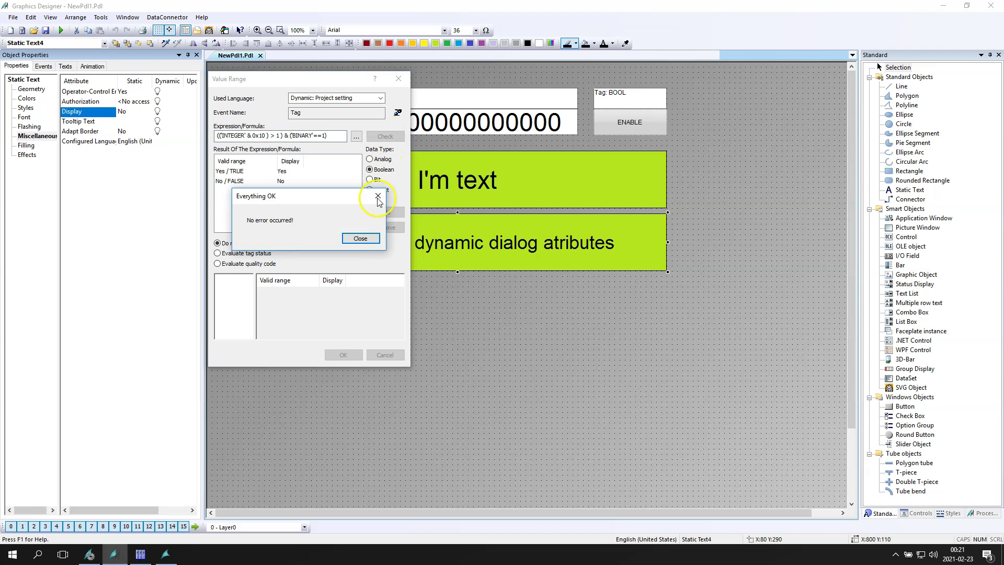
click(355, 239)
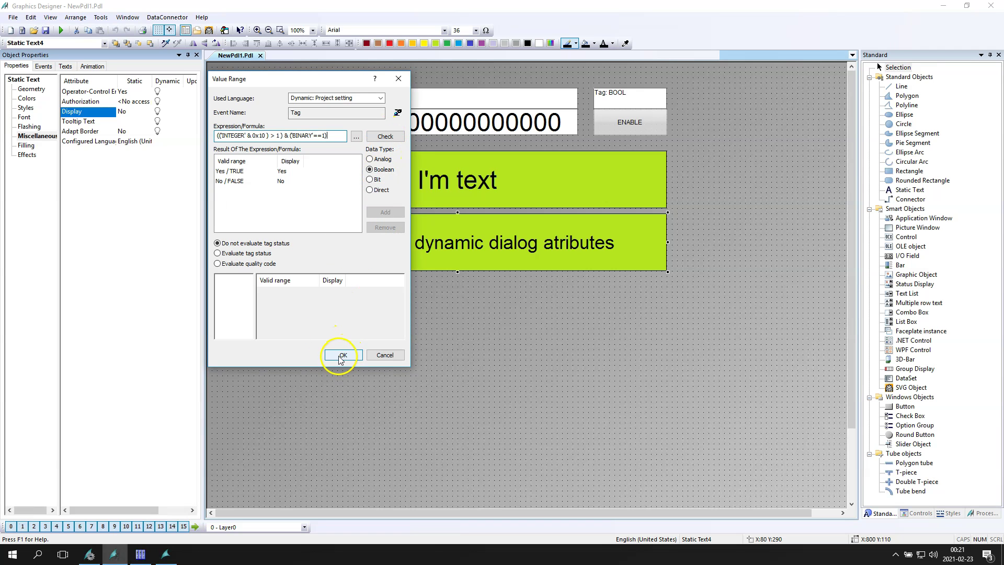
click(338, 355)
Start Runtime and enter 1 into the INTEGER value field
click(612, 276)
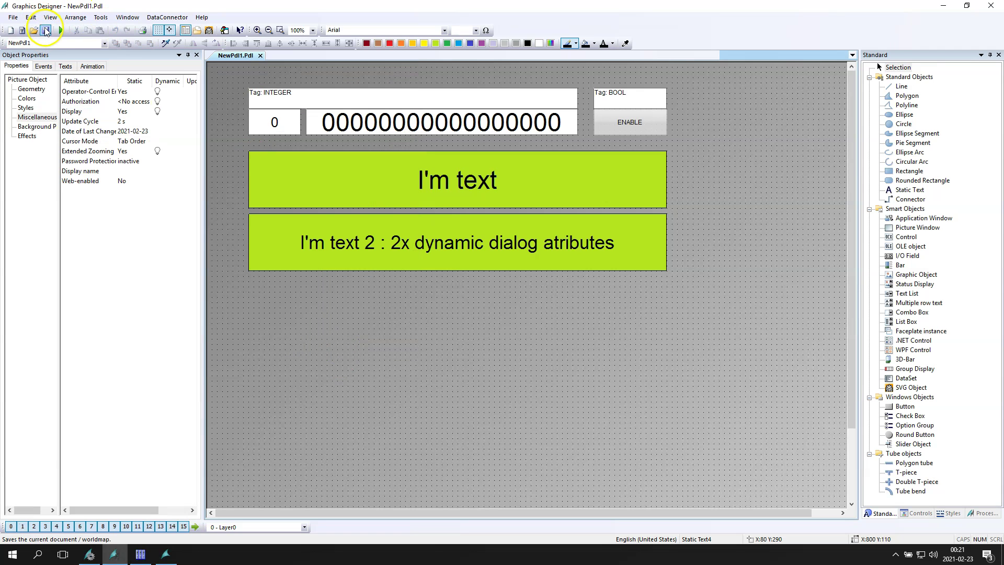
click(60, 30)
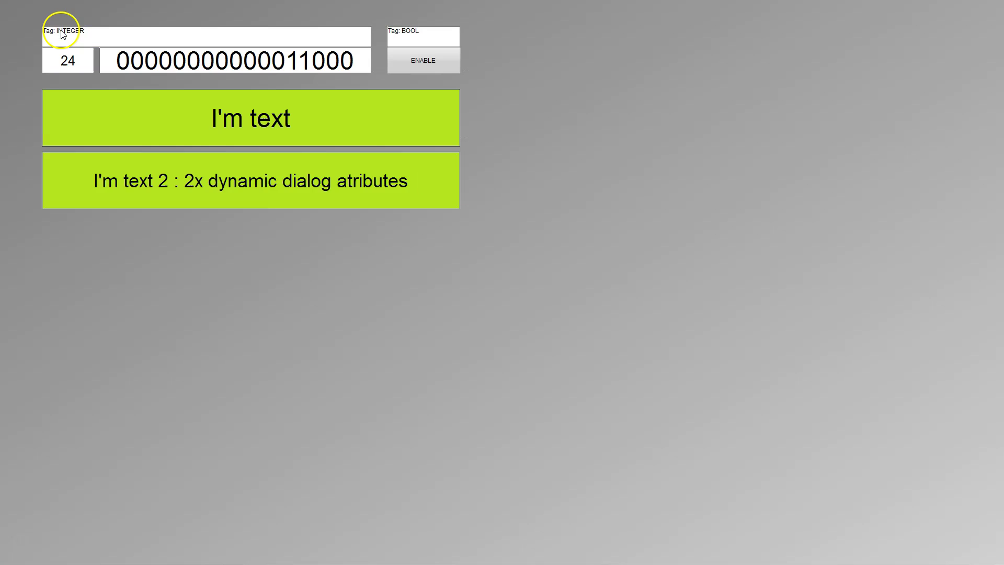
click(68, 62)
text(1)
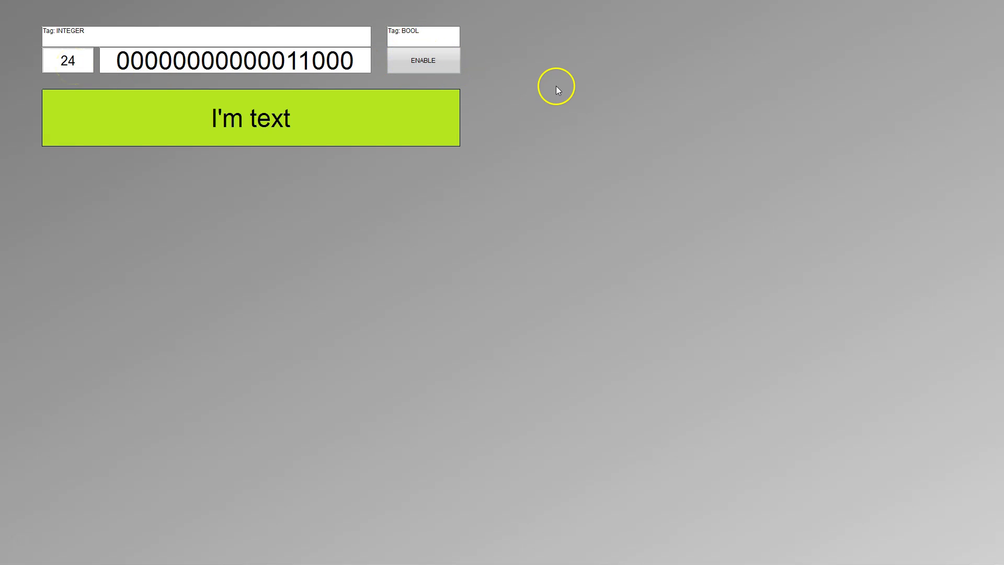
Toggle ENABLE on and off repeatedly, watching I'm text 2 appear and vanish, ending with ENABLE on
click(428, 62)
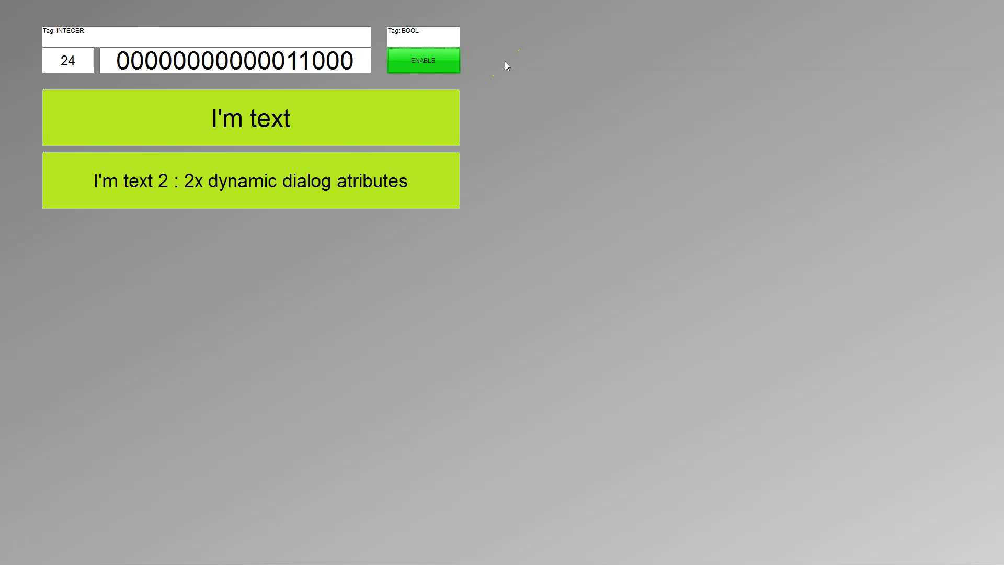
click(443, 54)
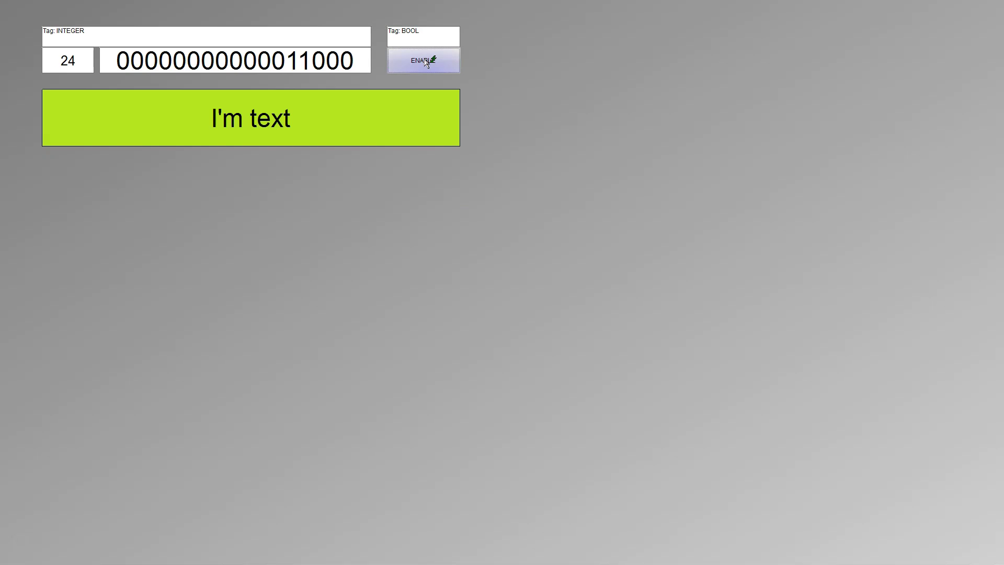
click(427, 61)
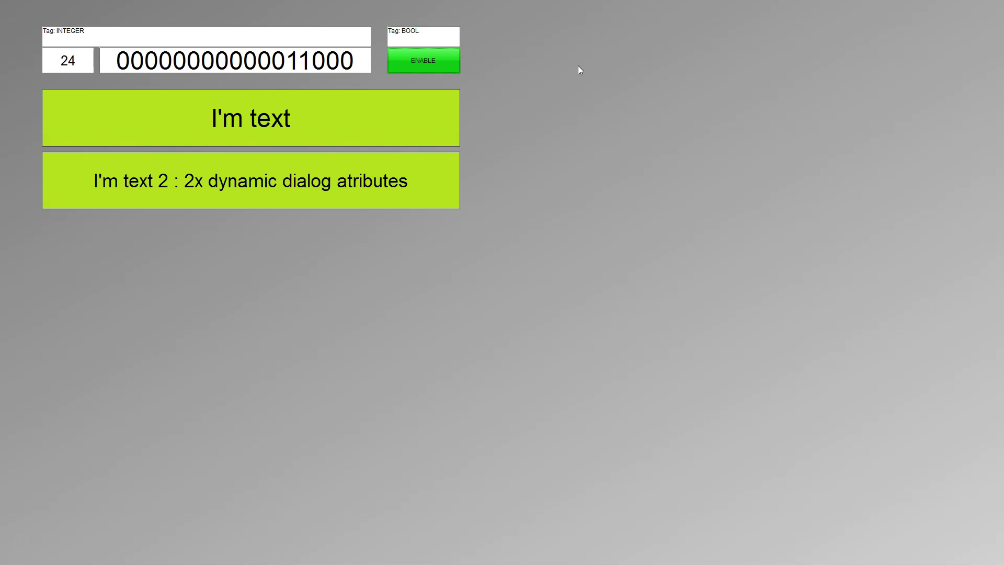
click(429, 56)
click(448, 63)
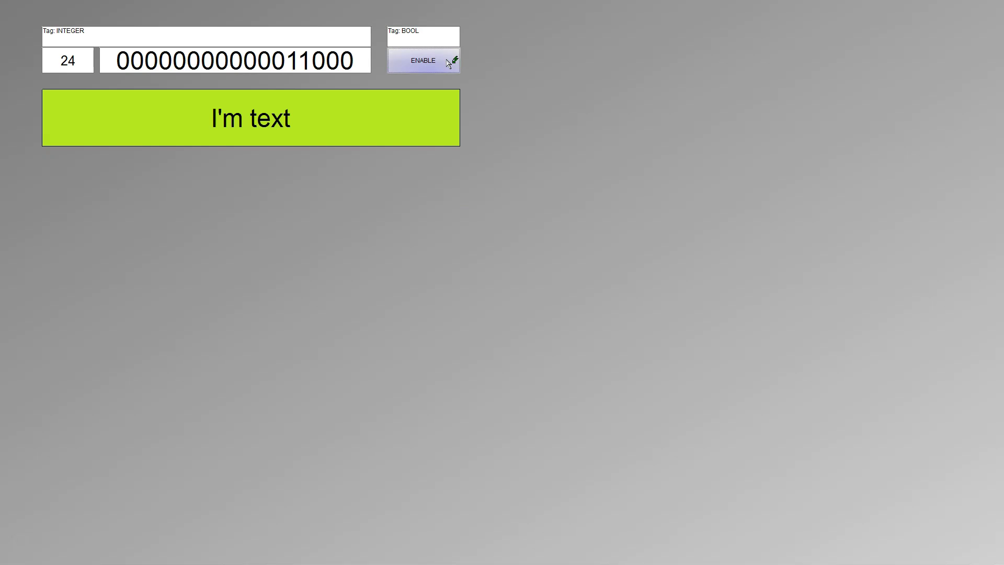
click(448, 63)
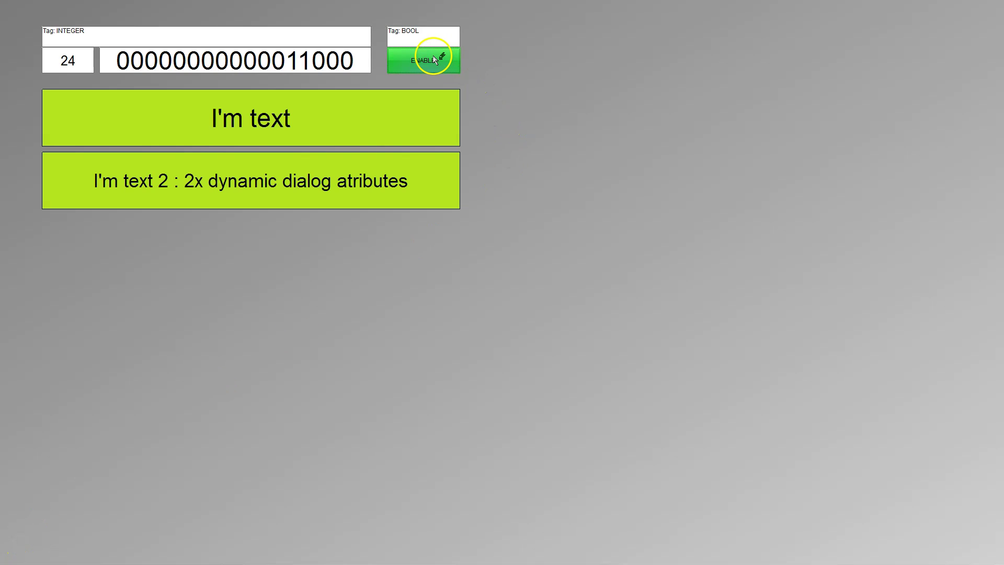
click(433, 59)
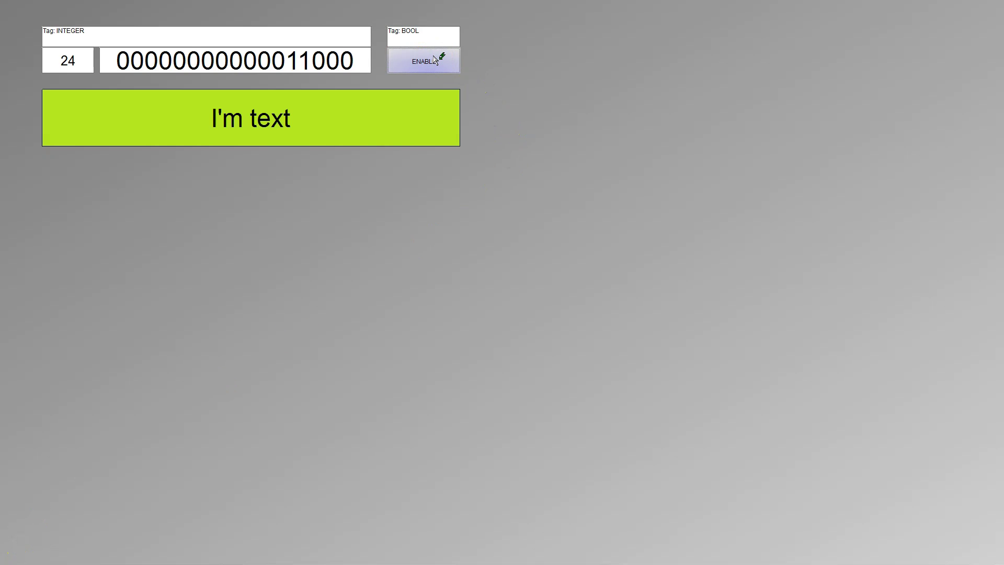
click(427, 62)
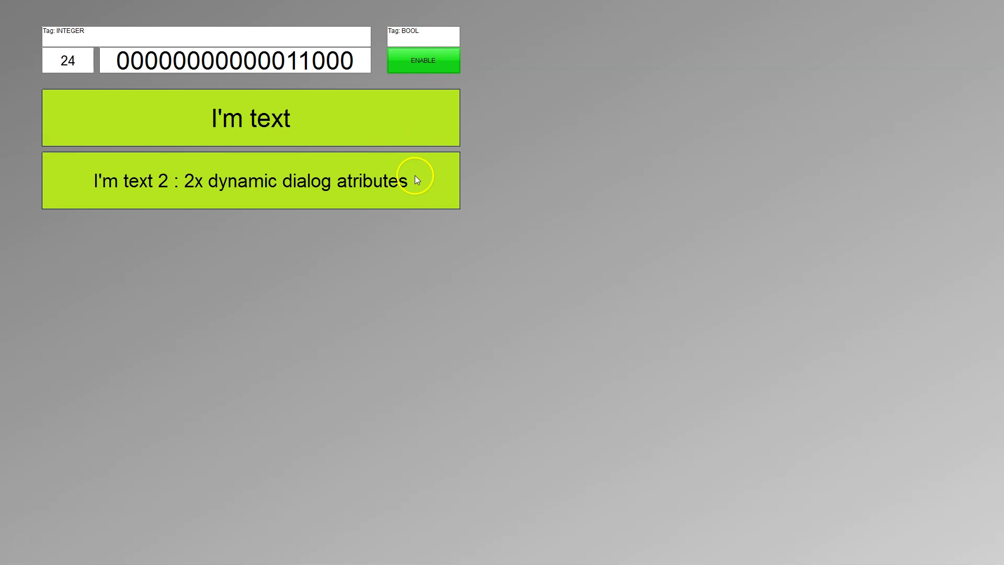